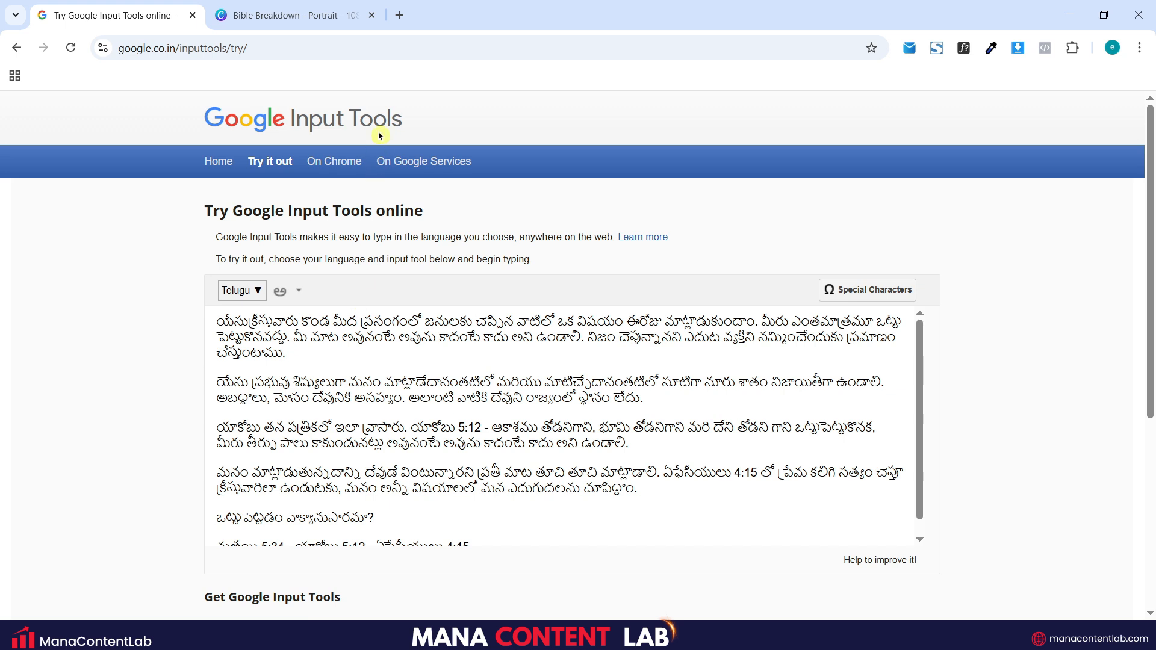
Step: Search the web for "google telugu typing" in a new browser tab and open the Try Google Input Tools online page
{"action": "left_click", "coordinate": [398, 14]}
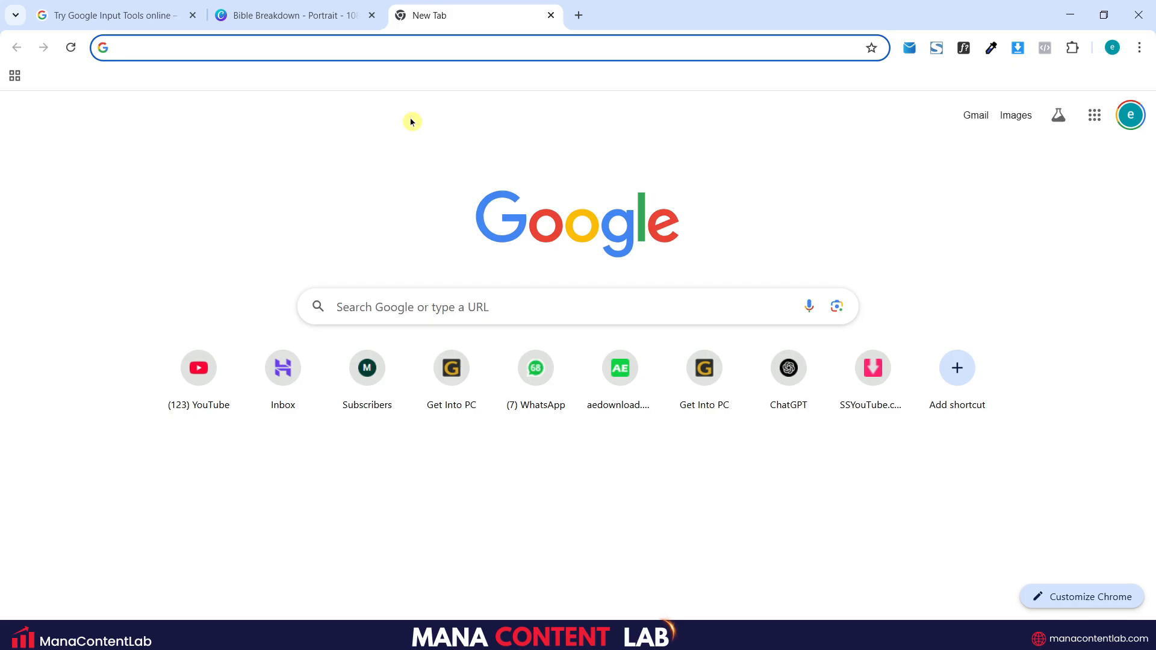
{"action": "type", "text": "gool"}
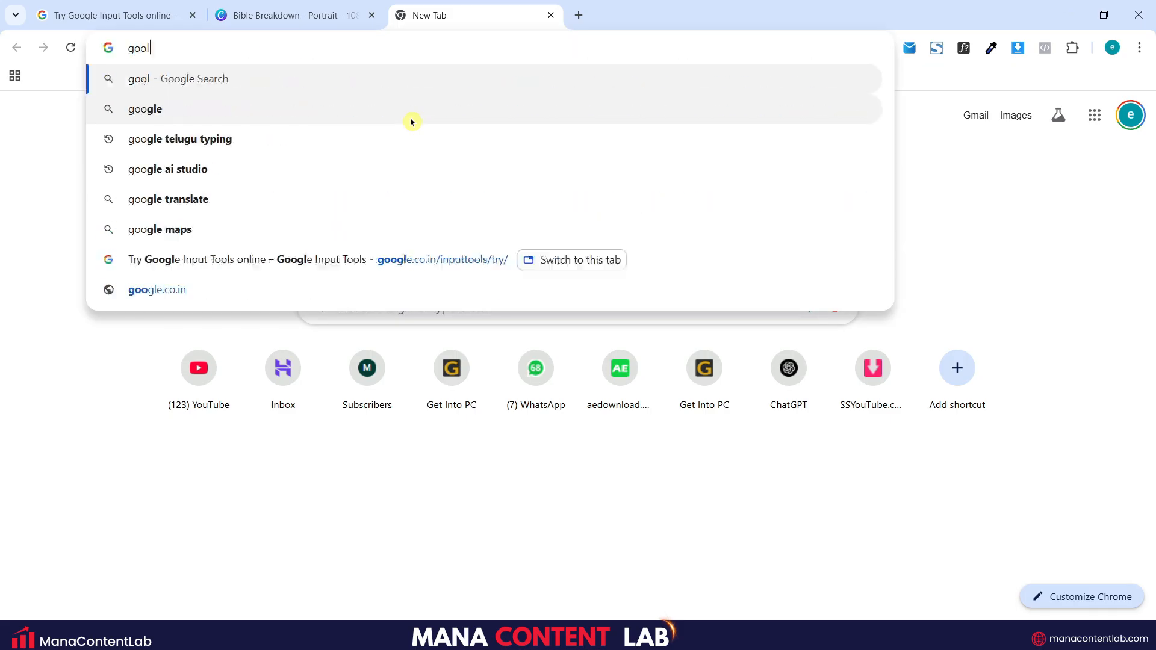
{"action": "key", "text": "BackSpace"}
{"action": "type", "text": "gle telugu typing"}
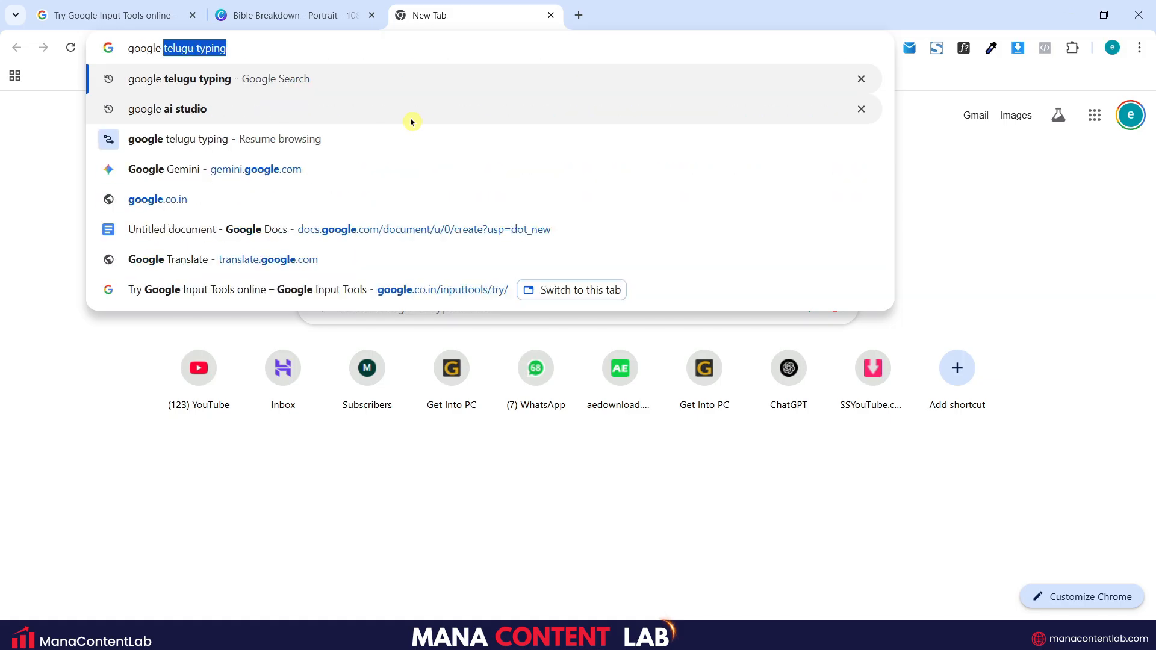
{"action": "key", "text": "Return"}
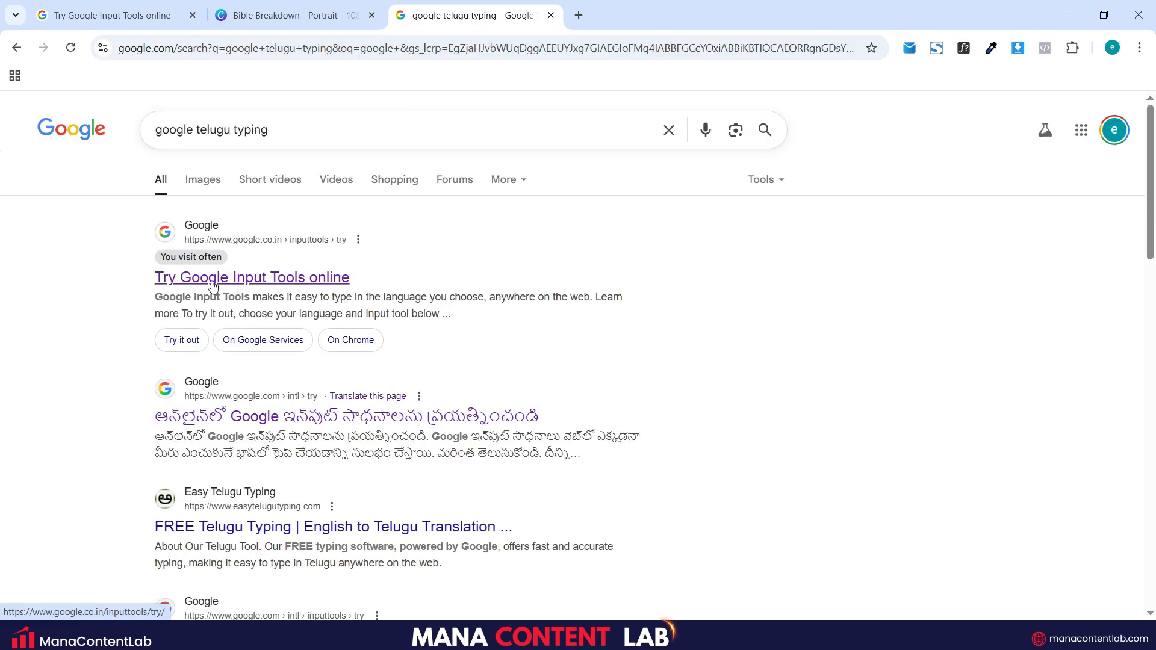
{"action": "left_click", "coordinate": [269, 278]}
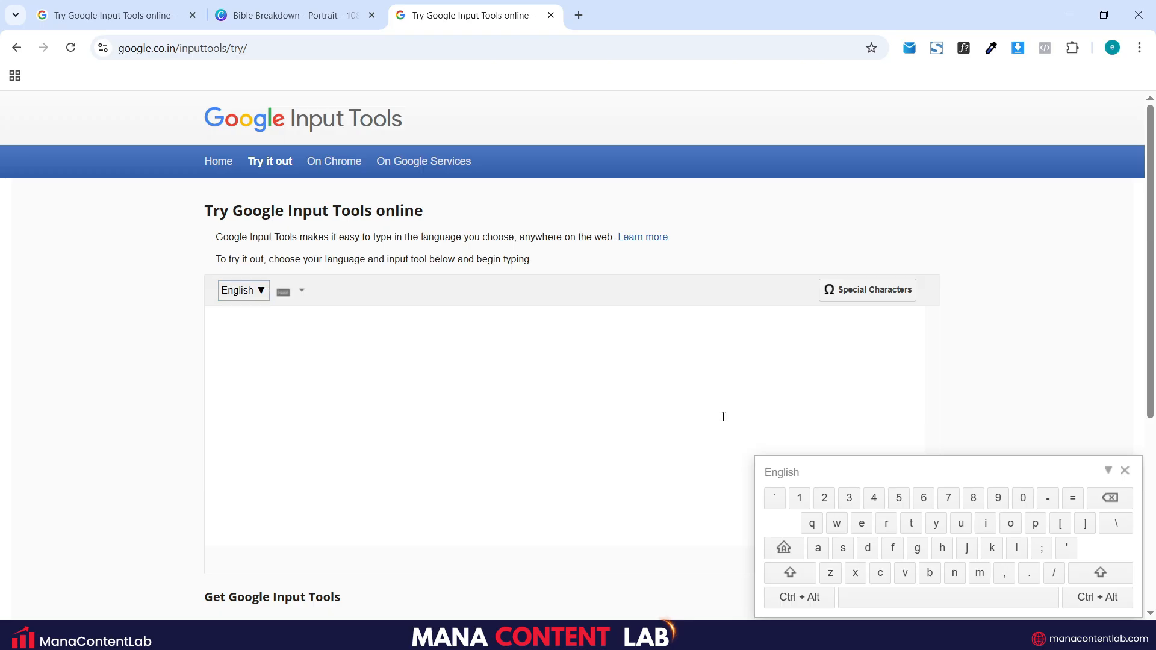
Step: Close the on-screen keyboard and set the input language to Telugu
{"action": "left_click", "coordinate": [1124, 470]}
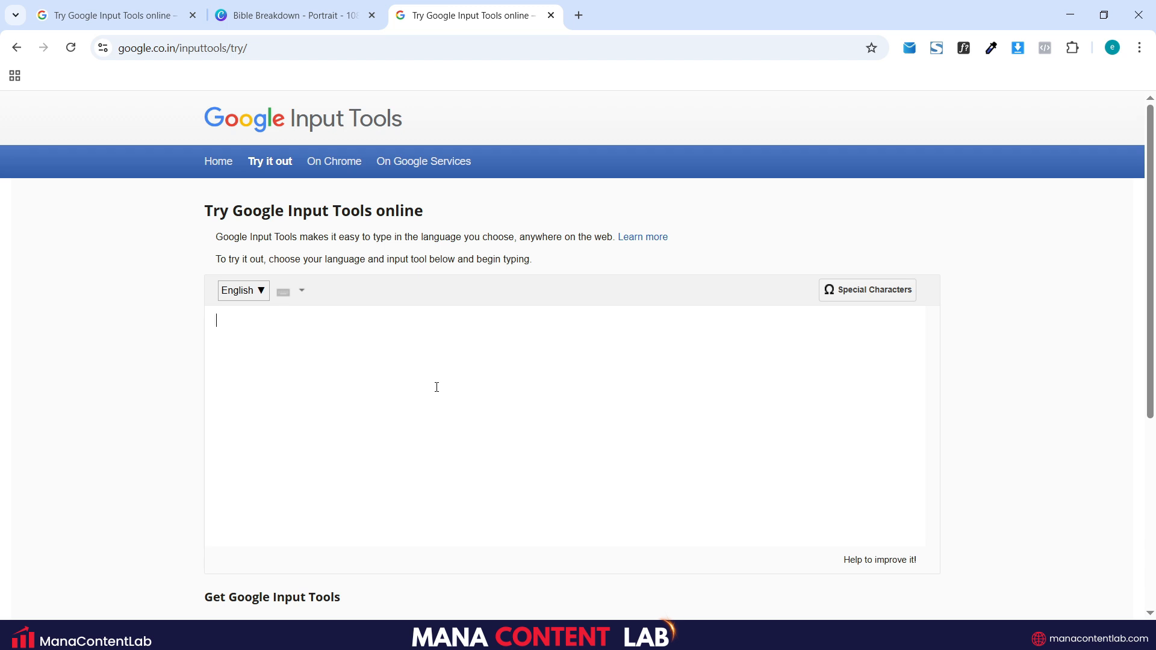
{"action": "left_click", "coordinate": [252, 298]}
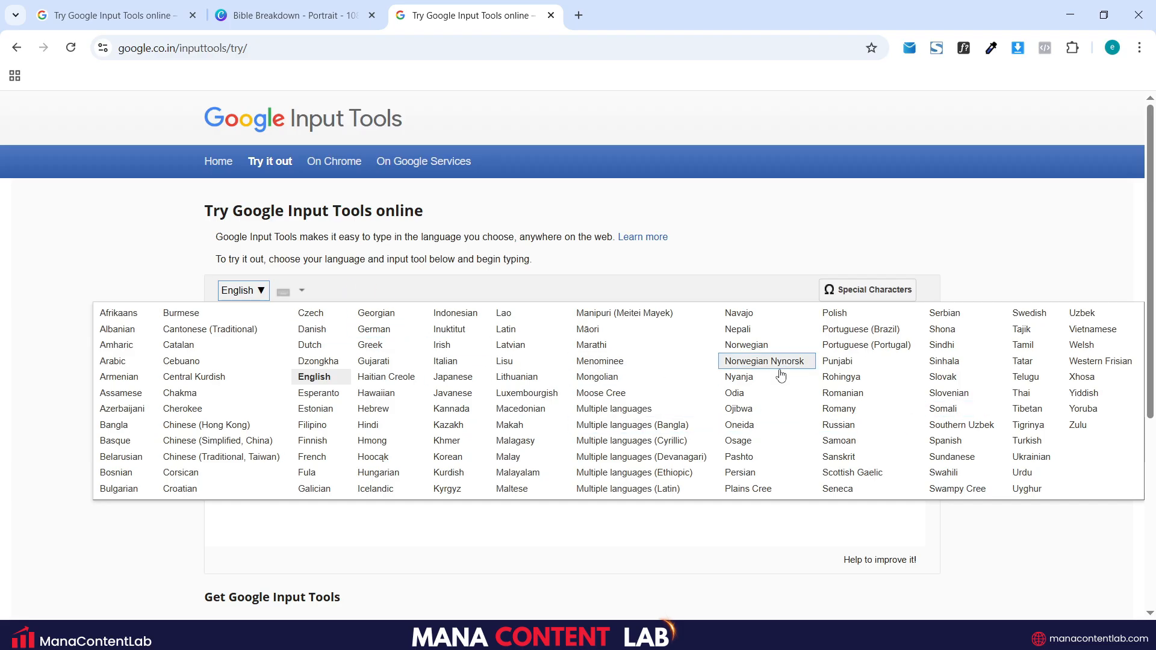
{"action": "left_click", "coordinate": [1037, 378]}
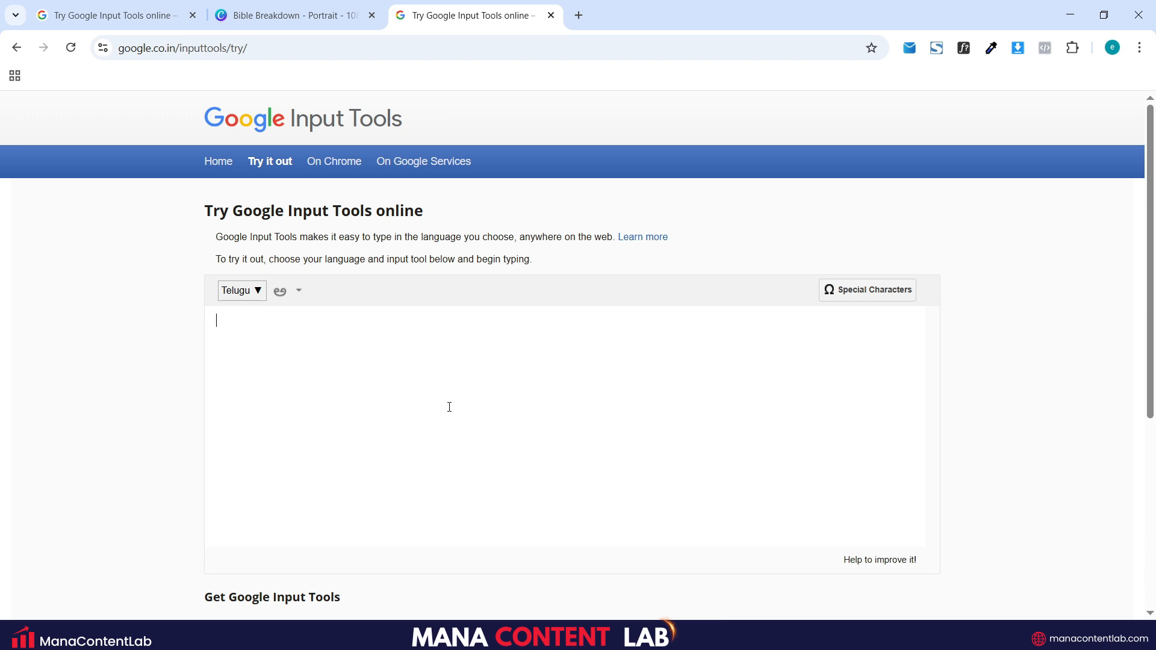
Step: Enter the Telugu words "హాయ్ నేను" by transliterating "hai" and "nenu"
{"action": "type", "text": "hai"}
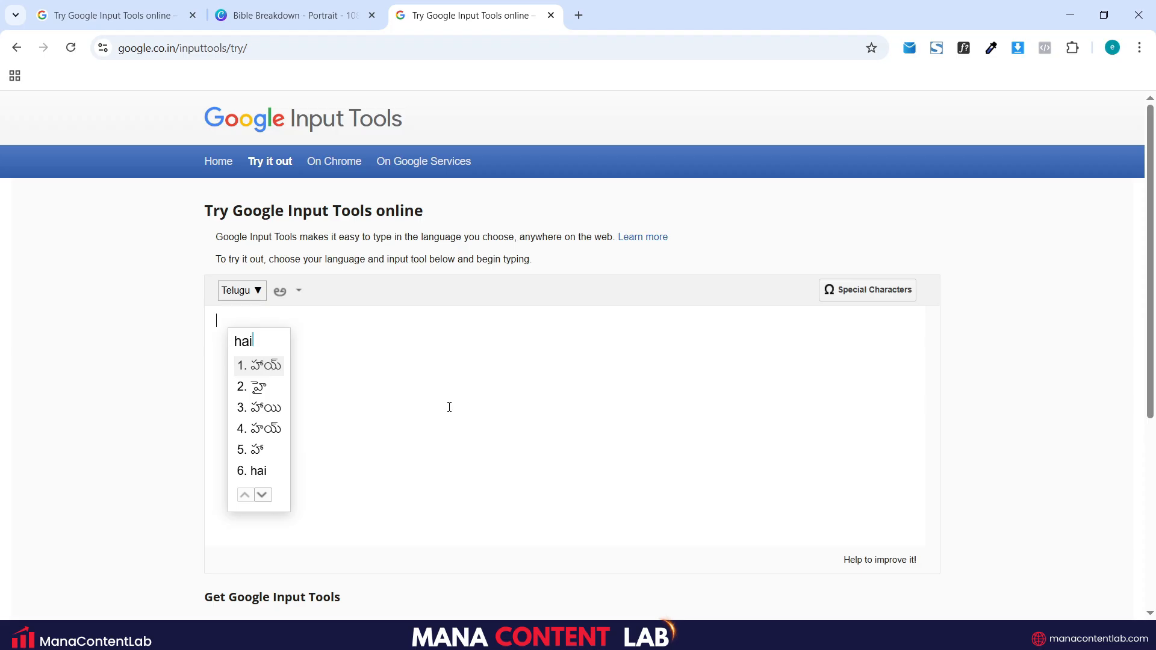
{"action": "left_click", "coordinate": [267, 369]}
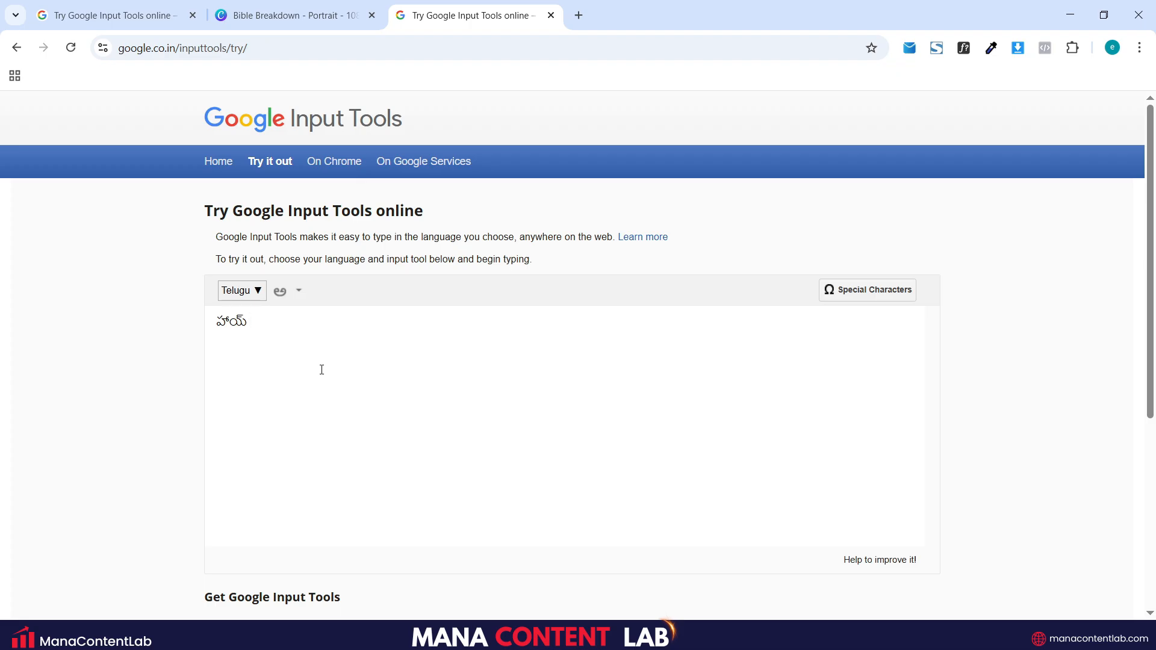
{"action": "type", "text": "nenu"}
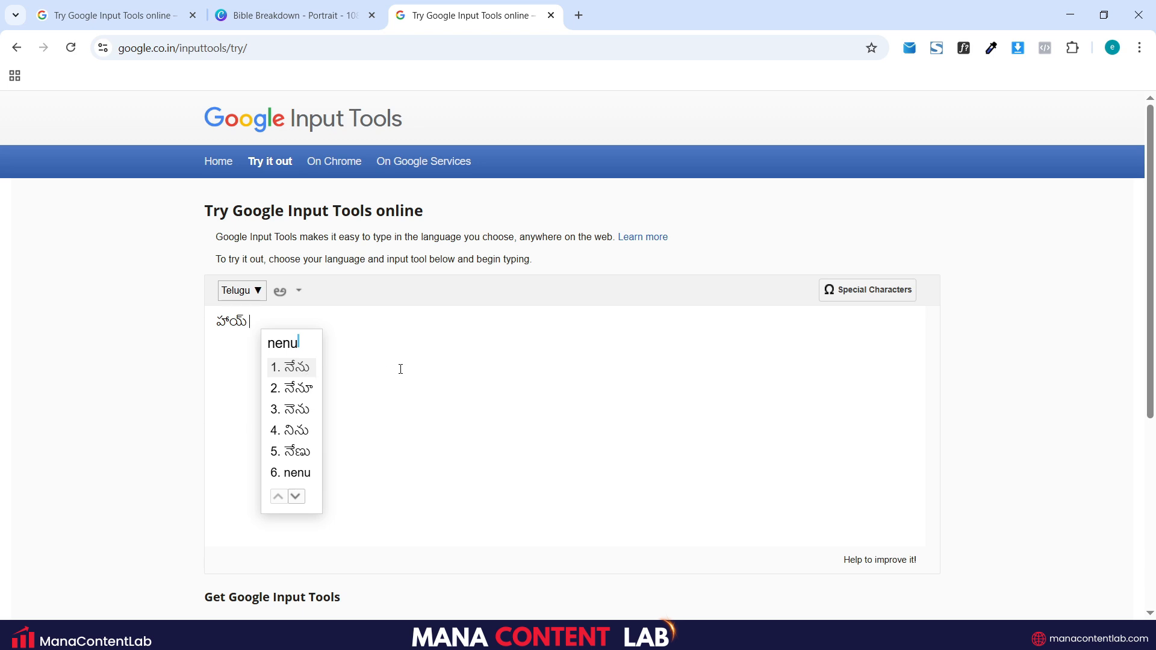
{"action": "key", "text": "Return"}
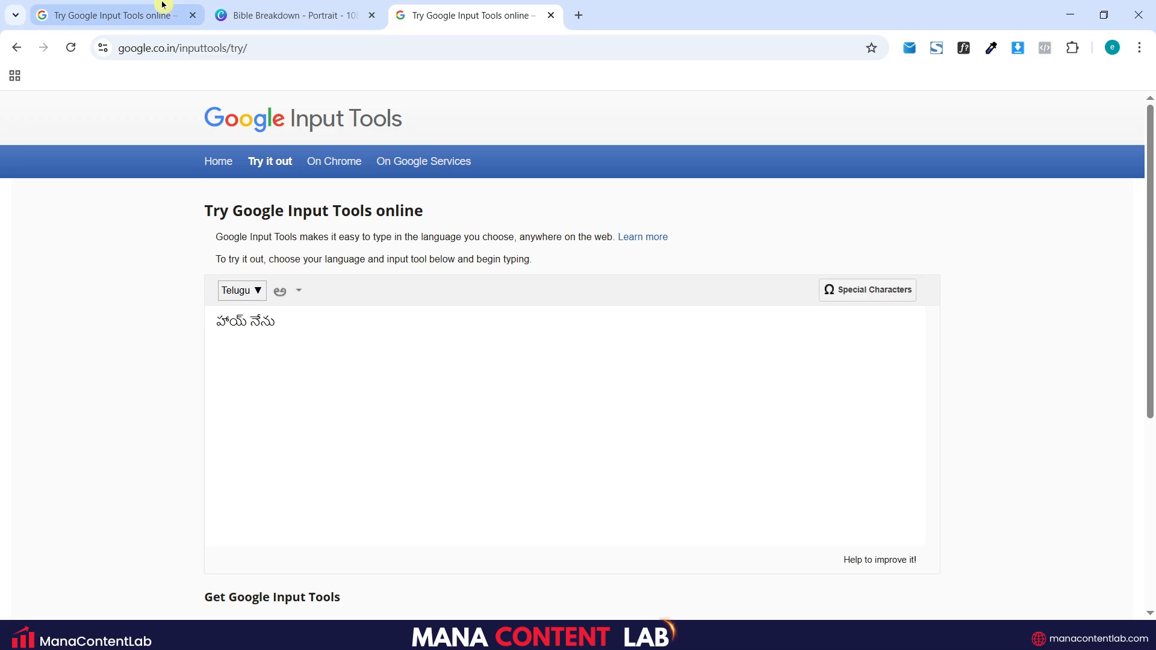
Step: Switch to the Input Tools page with the prepared Telugu script and copy its entire text
{"action": "left_click", "coordinate": [144, 11]}
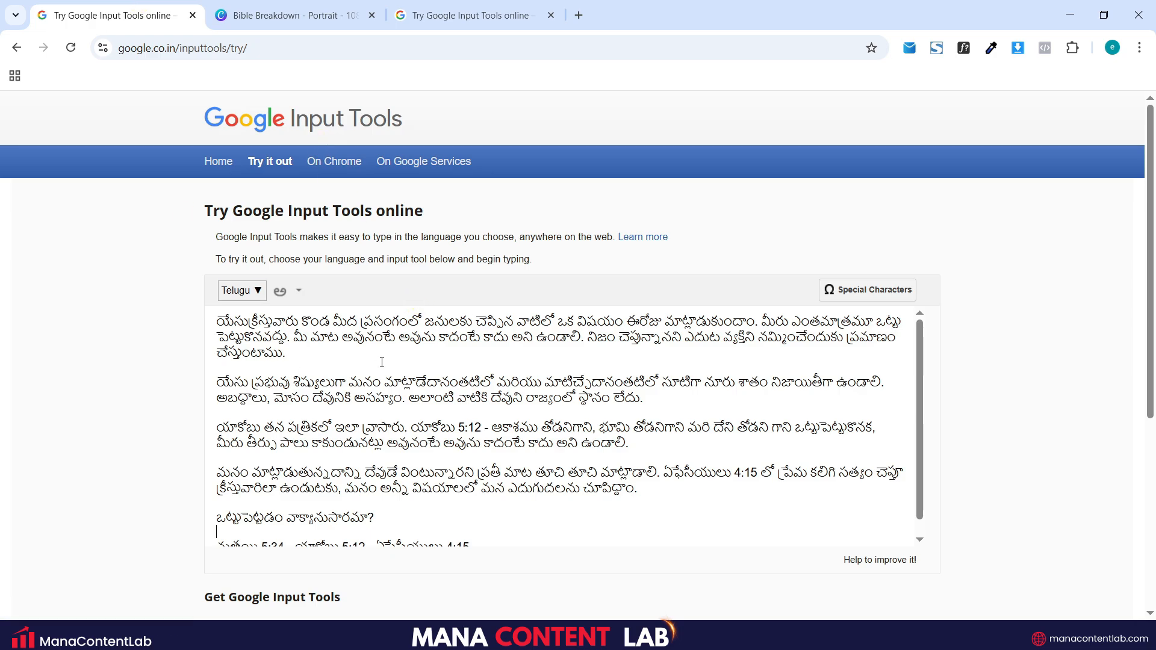
{"action": "scroll", "coordinate": [390, 428], "scroll_direction": "down", "scroll_amount": 1}
{"action": "scroll", "coordinate": [570, 426], "scroll_direction": "up", "scroll_amount": 1}
{"action": "key", "text": "ctrl+a"}
Step: Open ChatGPT in a new browser tab
{"action": "left_click", "coordinate": [579, 15]}
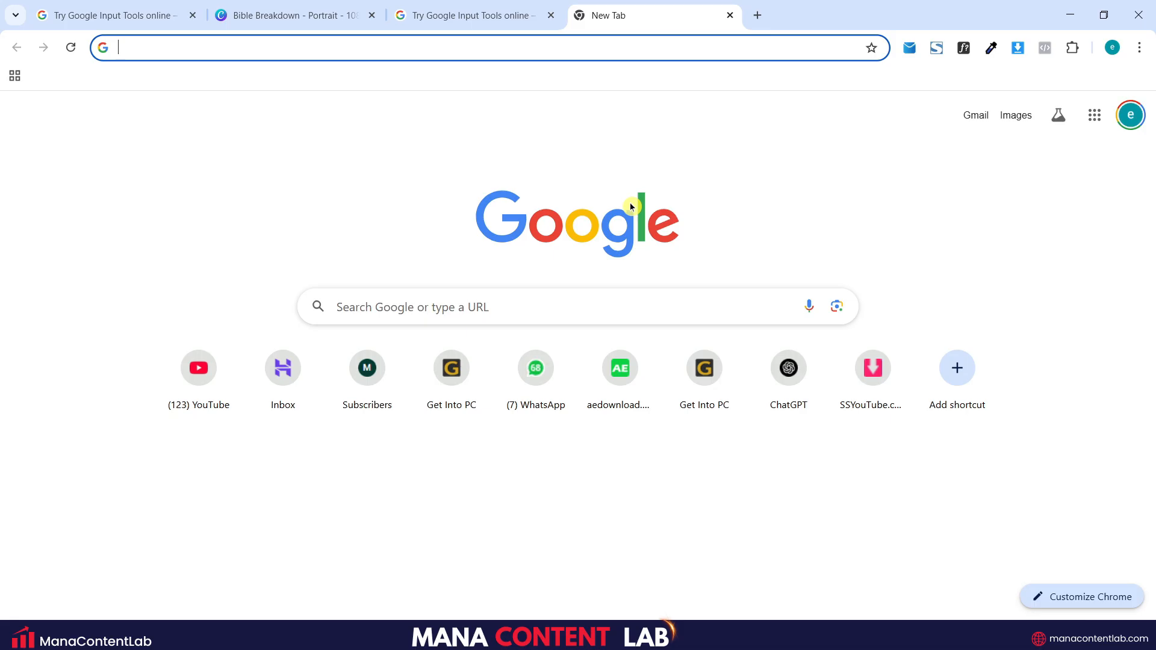
{"action": "type", "text": "ch"}
{"action": "key", "text": "Return"}
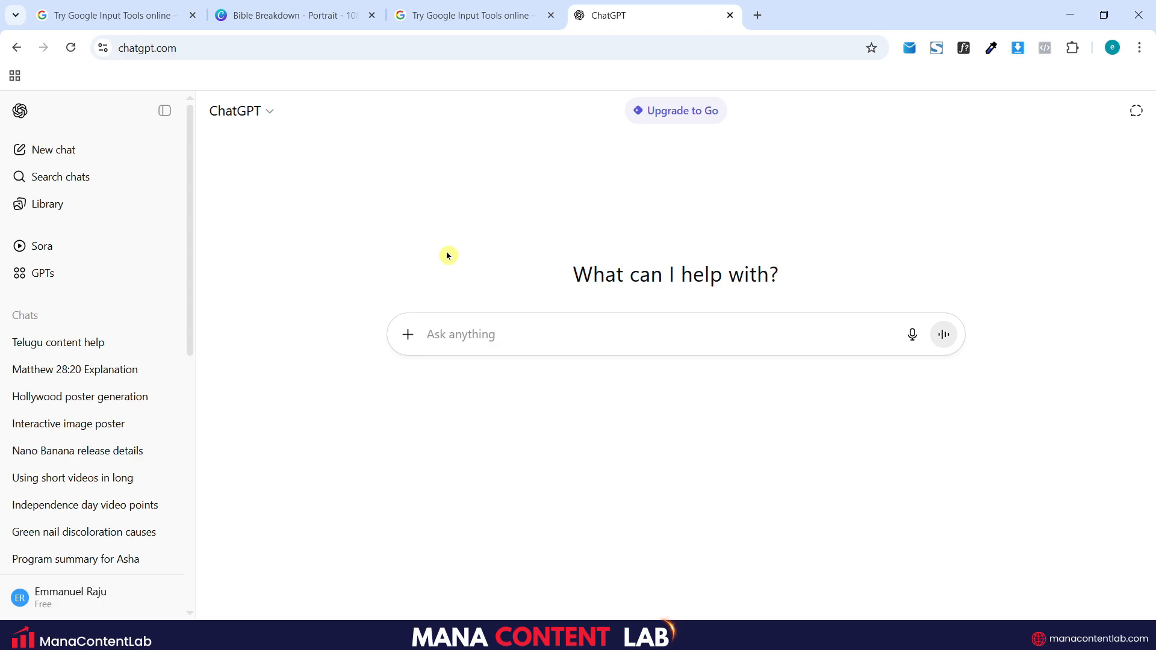
{"action": "left_click", "coordinate": [91, 345]}
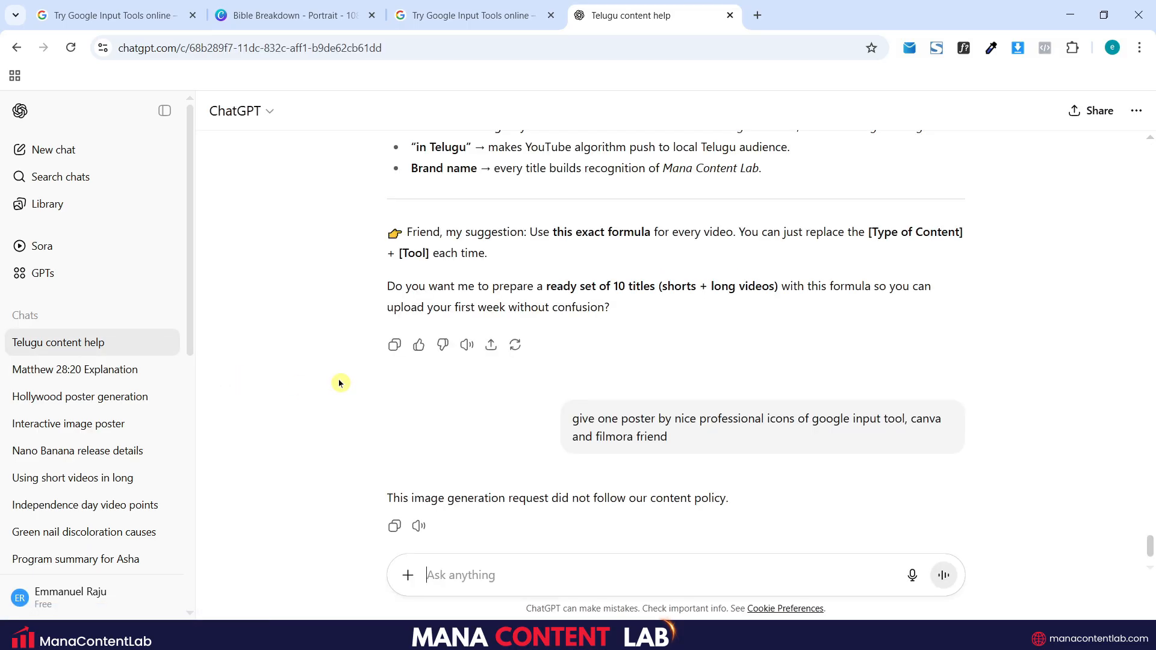
{"action": "scroll", "coordinate": [355, 381], "scroll_direction": "up", "scroll_amount": 8}
{"action": "scroll", "coordinate": [357, 381], "scroll_direction": "up", "scroll_amount": 15}
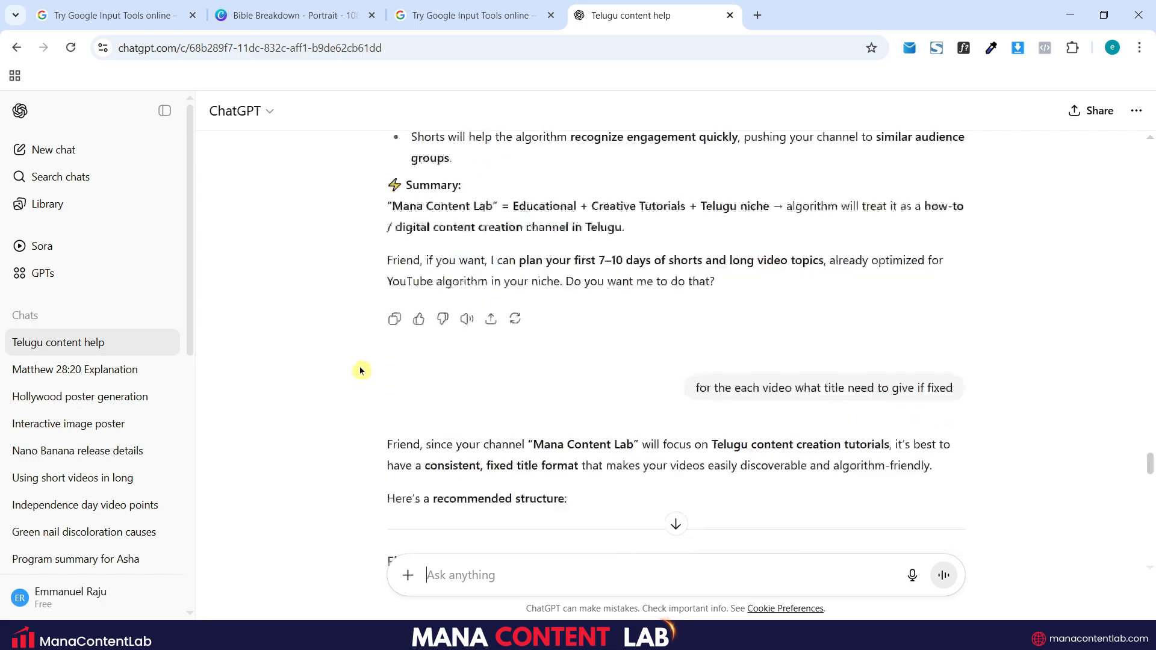
{"action": "scroll", "coordinate": [365, 362], "scroll_direction": "up", "scroll_amount": 20}
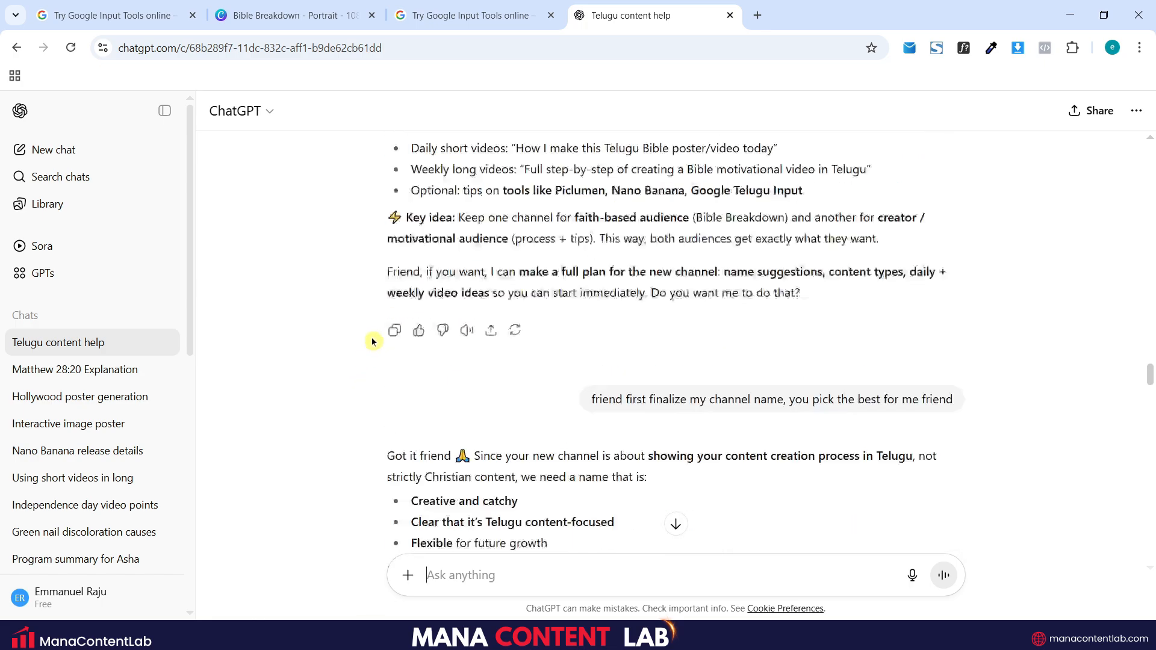
{"action": "left_click", "coordinate": [676, 526]}
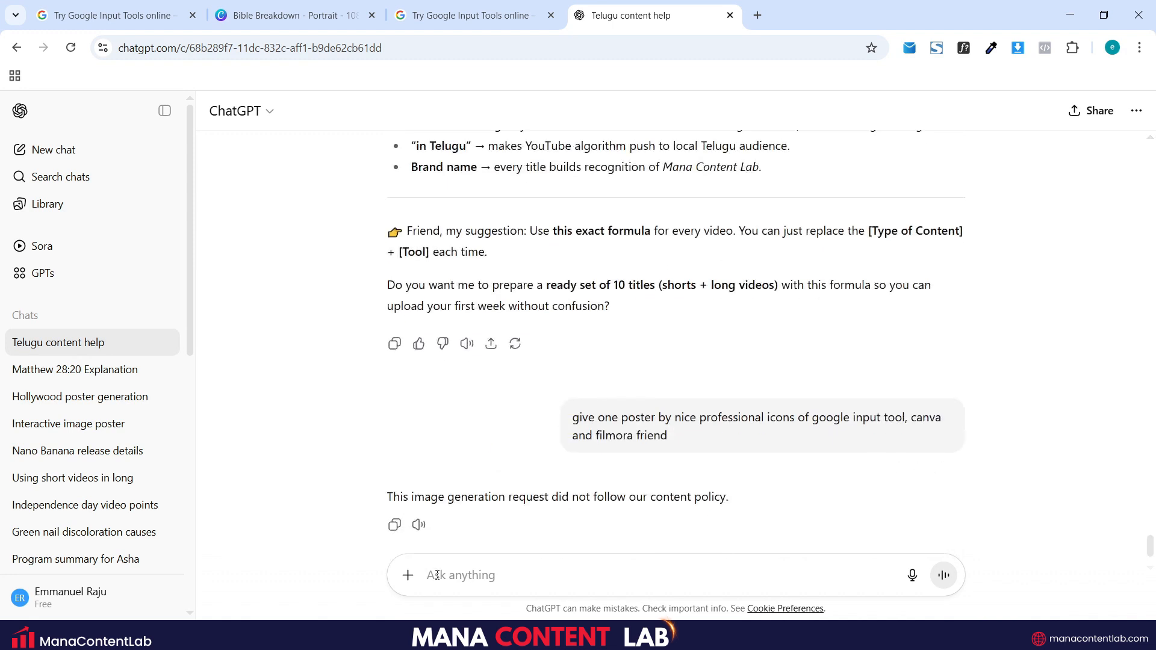
{"action": "scroll", "coordinate": [426, 409], "scroll_direction": "down", "scroll_amount": 1}
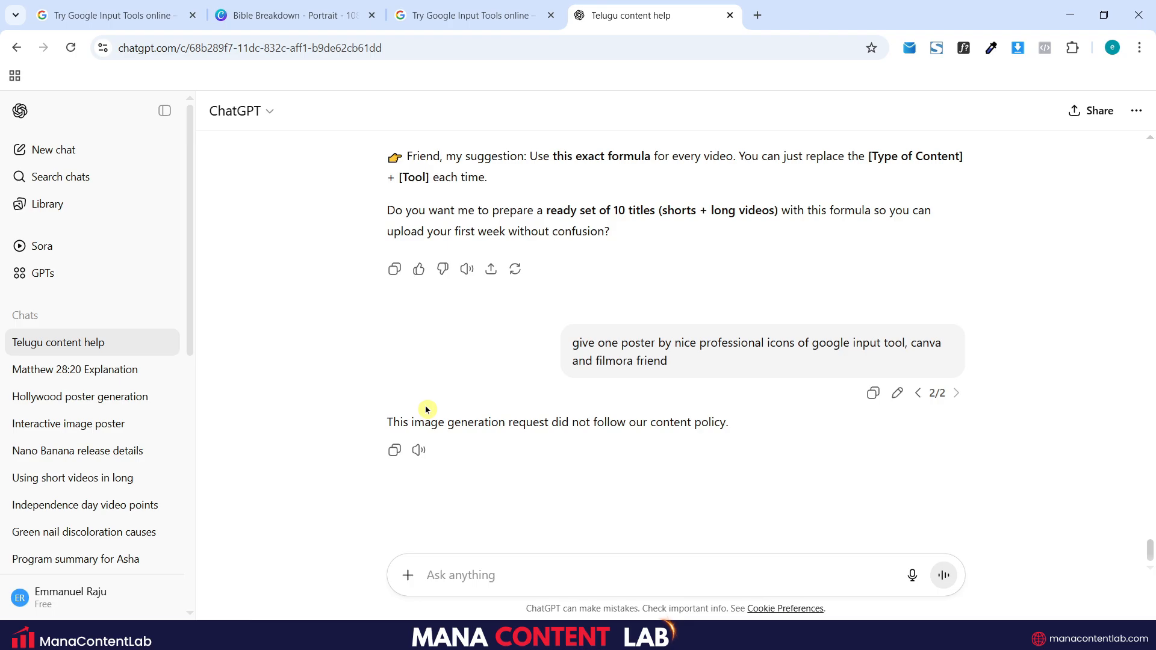
{"action": "key", "text": "ctrl+v"}
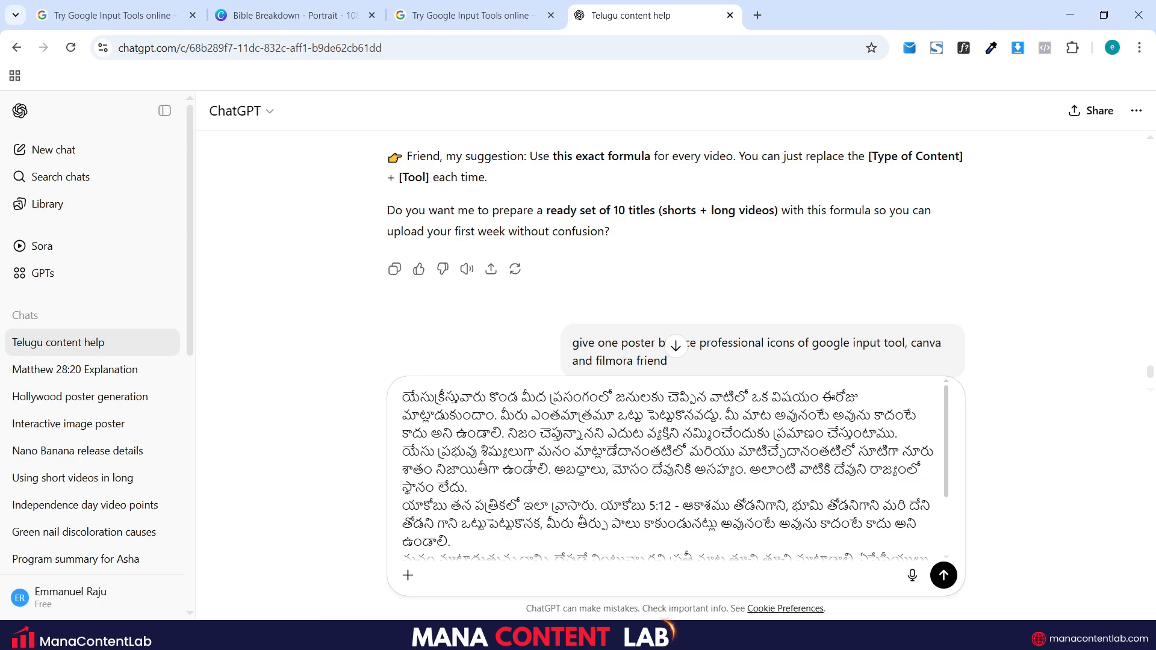
{"action": "key", "text": "ctrl+a"}
{"action": "key", "text": "BackSpace"}
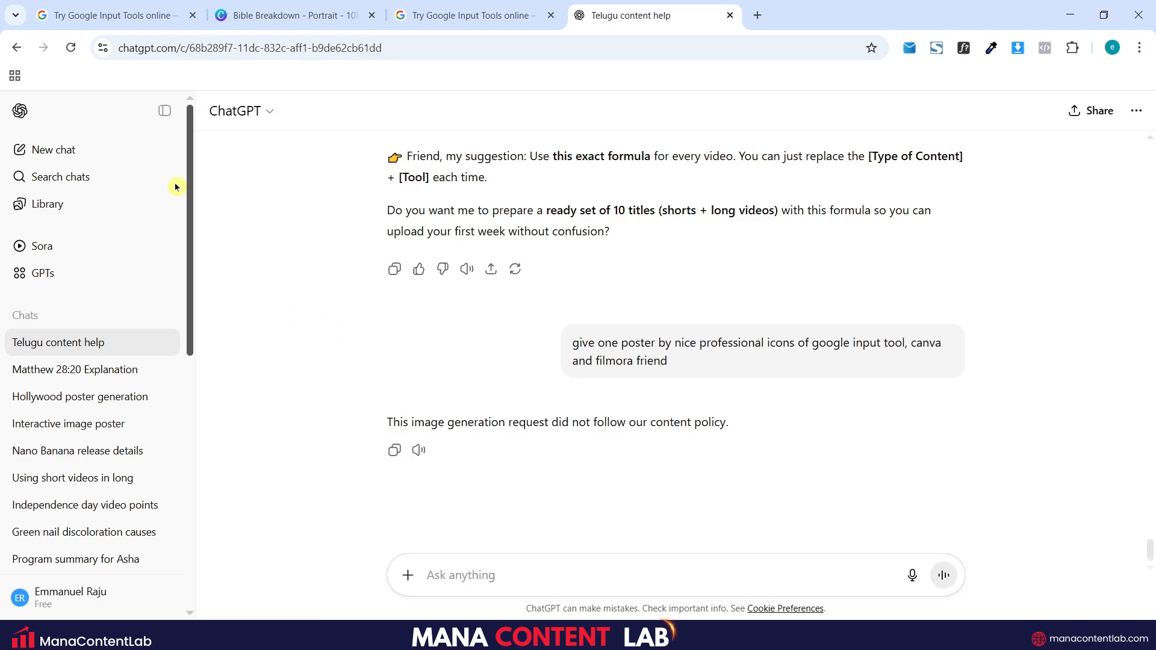
{"action": "left_click", "coordinate": [57, 151]}
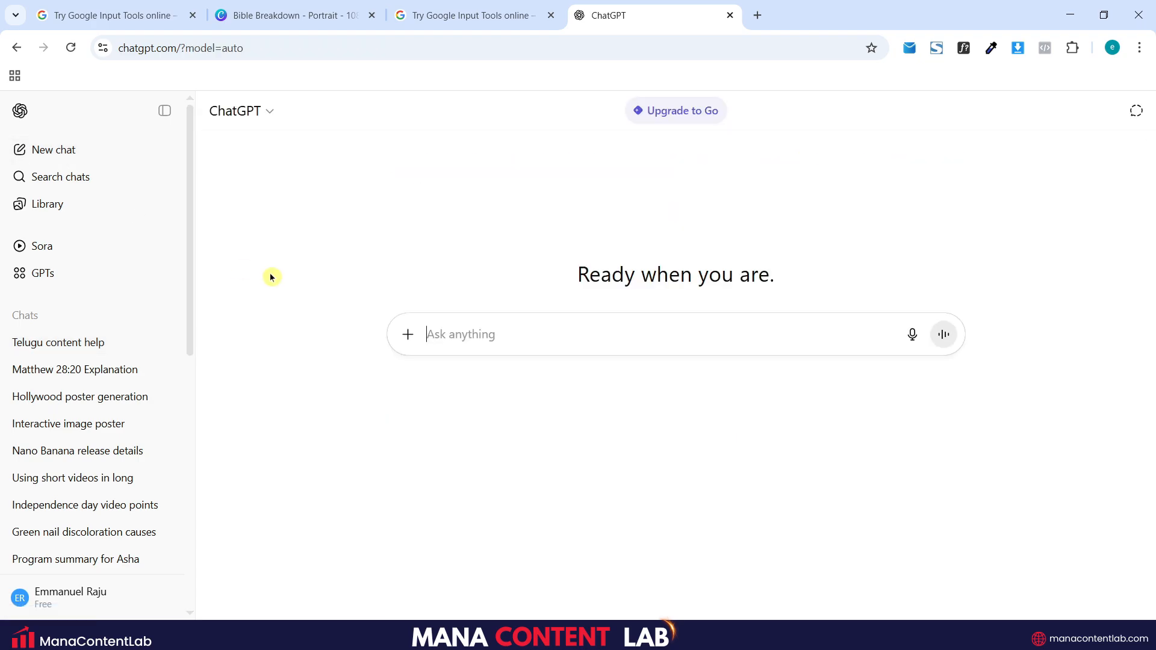
Step: Open the "Matthew 28:20 Explanation" chat, look over its earlier posters, and return to the end of the conversation
{"action": "left_click", "coordinate": [132, 370]}
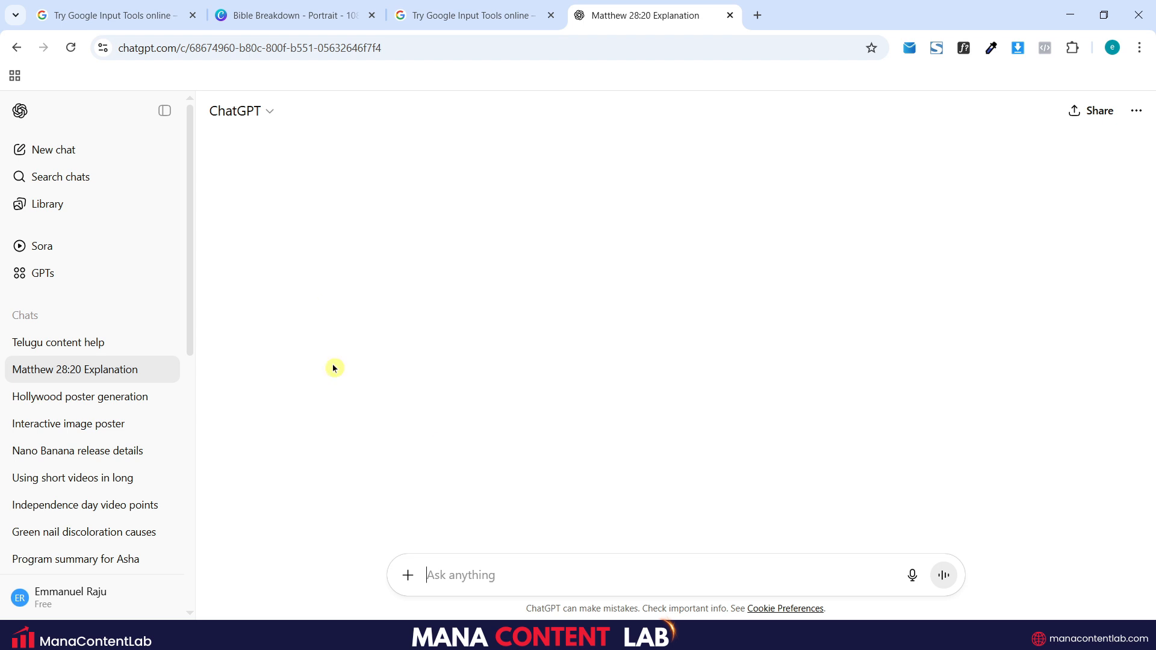
{"action": "left_click", "coordinate": [929, 390]}
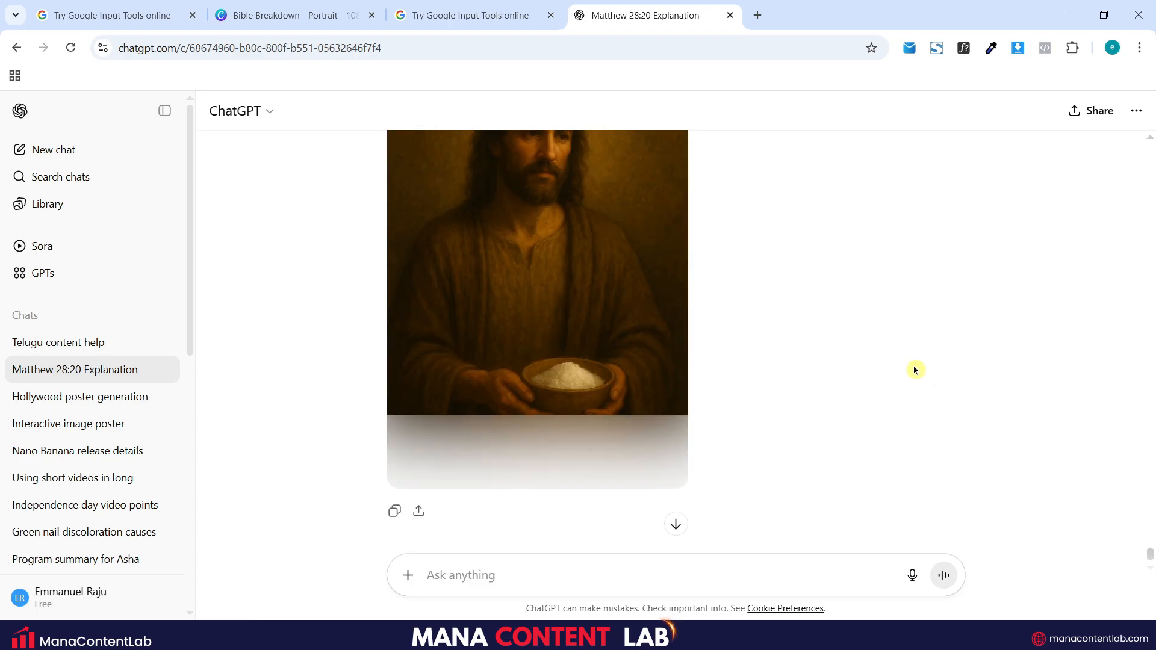
{"action": "scroll", "coordinate": [915, 369], "scroll_direction": "up", "scroll_amount": 8}
{"action": "scroll", "coordinate": [914, 367], "scroll_direction": "up", "scroll_amount": 15}
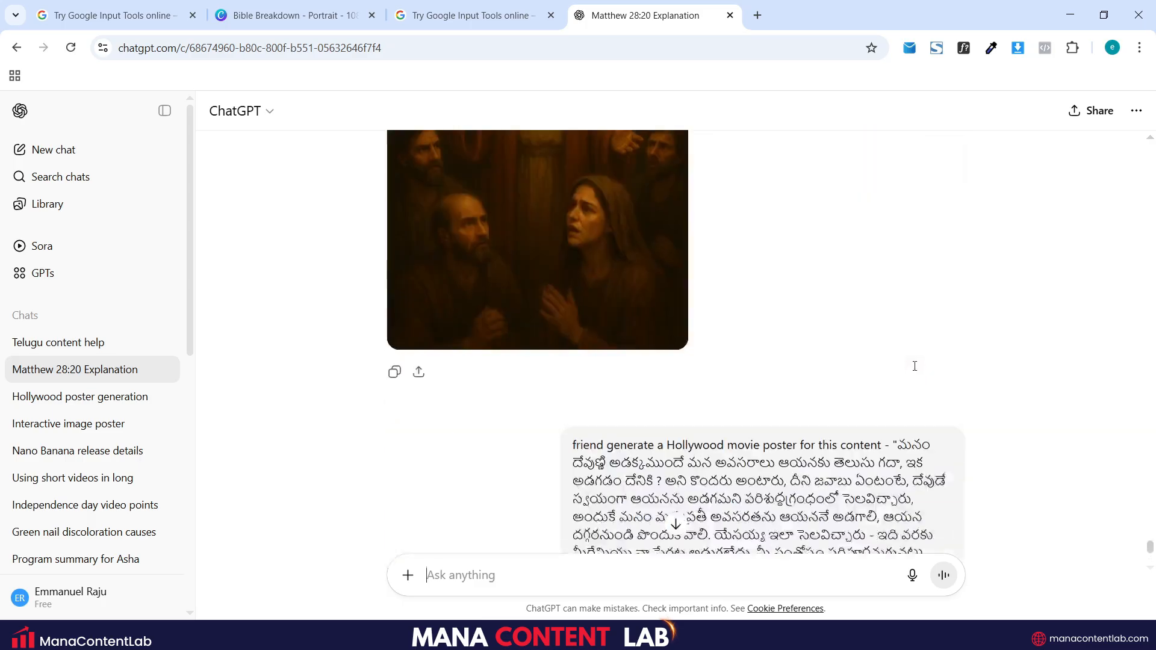
{"action": "scroll", "coordinate": [915, 369], "scroll_direction": "up", "scroll_amount": 15}
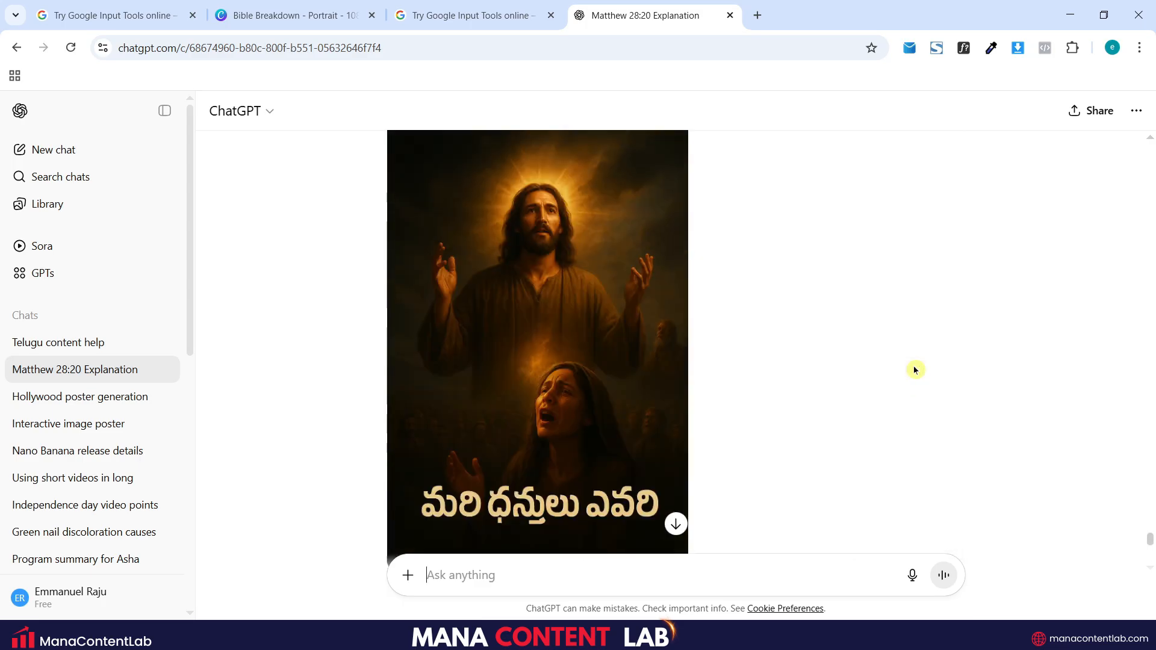
{"action": "scroll", "coordinate": [915, 369], "scroll_direction": "down", "scroll_amount": 15}
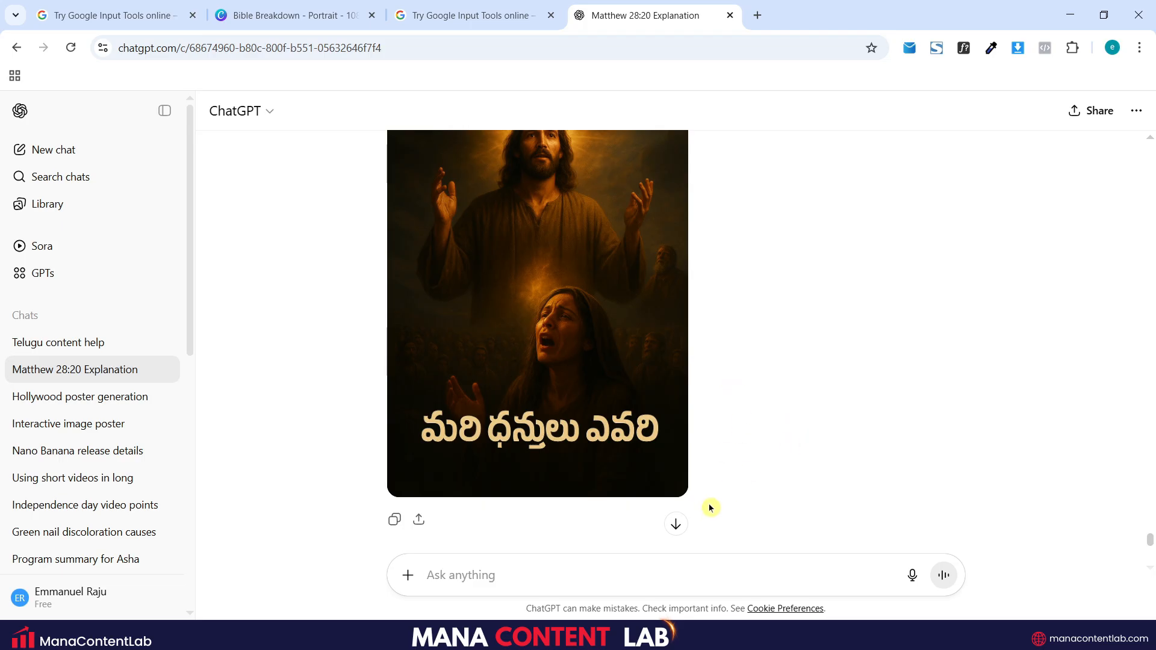
{"action": "left_click", "coordinate": [674, 524]}
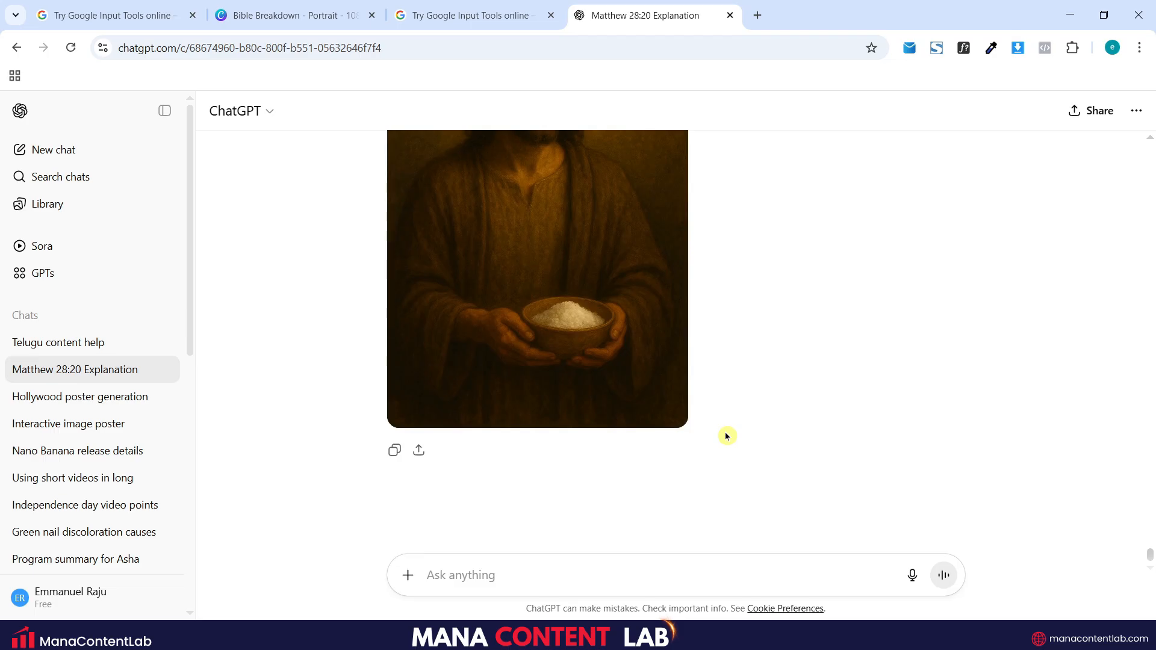
Step: Paste the copied Telugu script into the chat's message box
{"action": "left_click", "coordinate": [554, 572]}
{"action": "key", "text": "ctrl"}
{"action": "key", "text": "ctrl+v"}
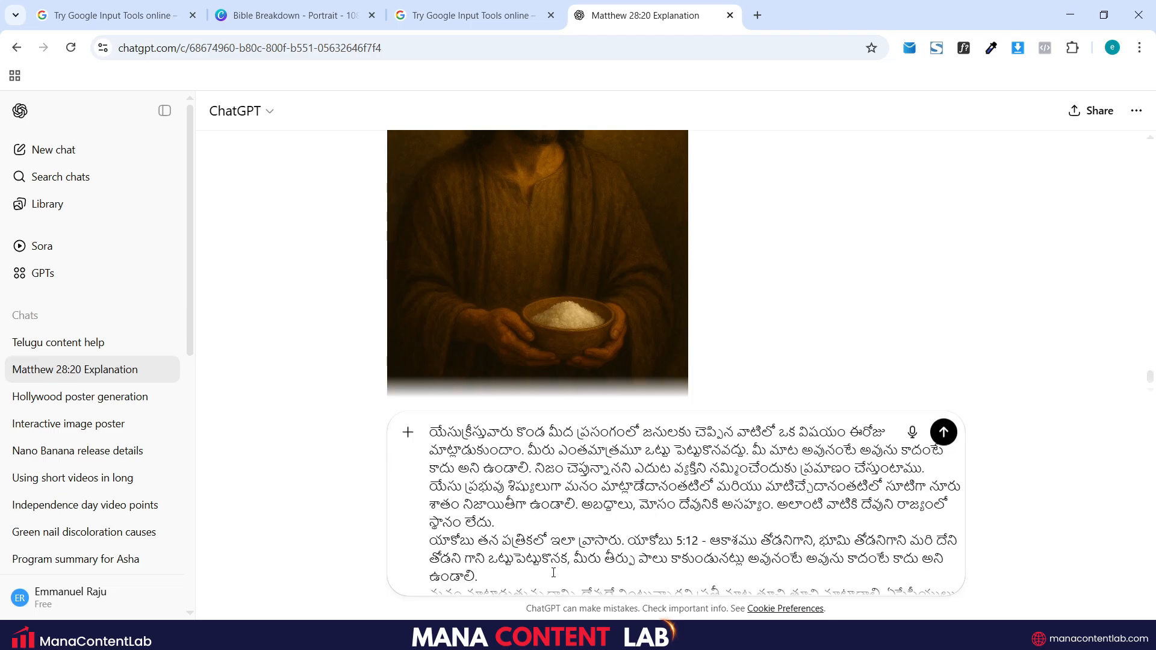
{"action": "scroll", "coordinate": [565, 505], "scroll_direction": "down", "scroll_amount": 2}
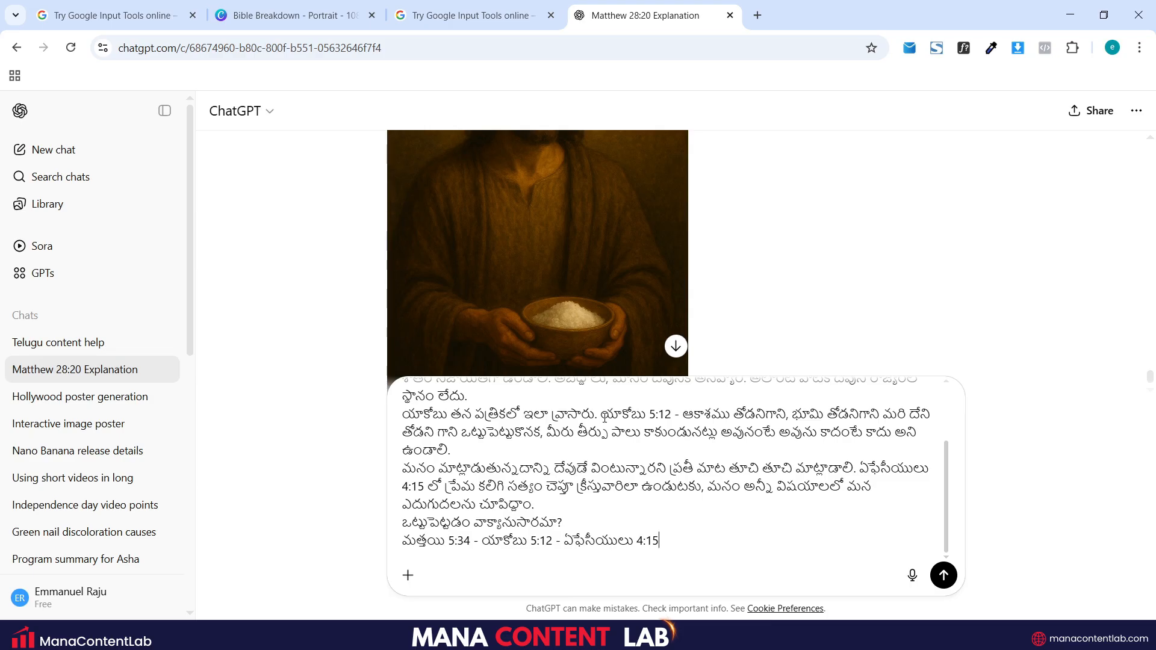
Step: Check the earlier Hollywood movie poster prompt, and delete the verse reference "యాకోబు 5:12 -" before "ఆకాశము" in the pasted message
{"action": "scroll", "coordinate": [1010, 311], "scroll_direction": "up", "scroll_amount": 1}
{"action": "scroll", "coordinate": [1009, 312], "scroll_direction": "up", "scroll_amount": 18}
{"action": "scroll", "coordinate": [1010, 312], "scroll_direction": "up", "scroll_amount": 12}
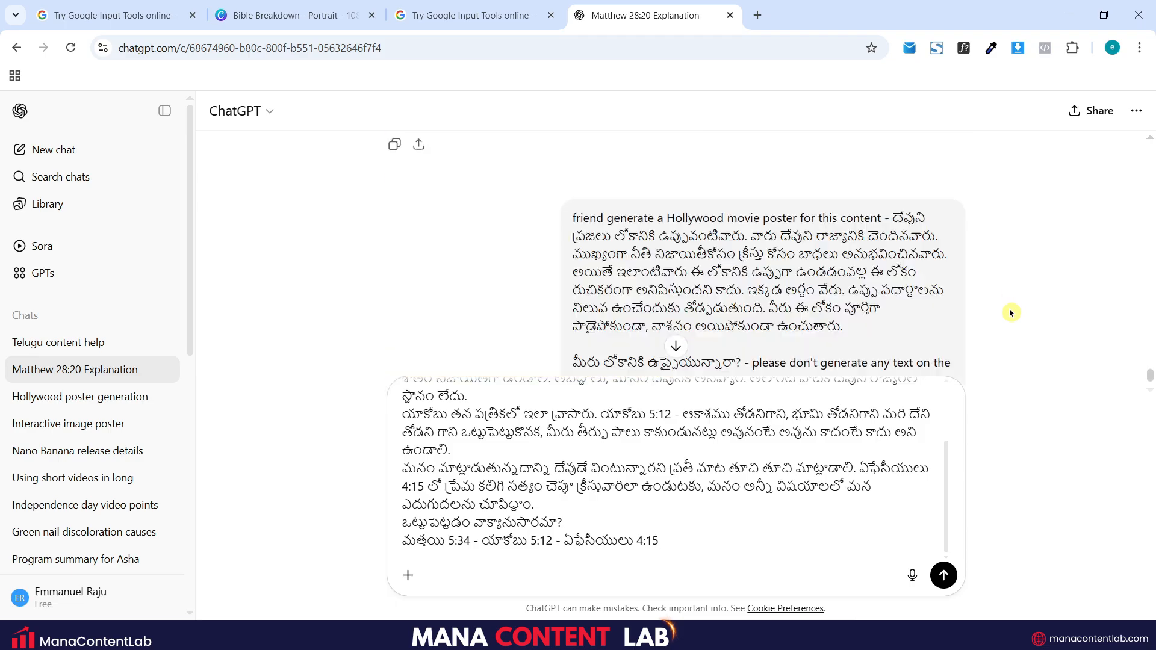
{"action": "scroll", "coordinate": [1011, 312], "scroll_direction": "down", "scroll_amount": 5}
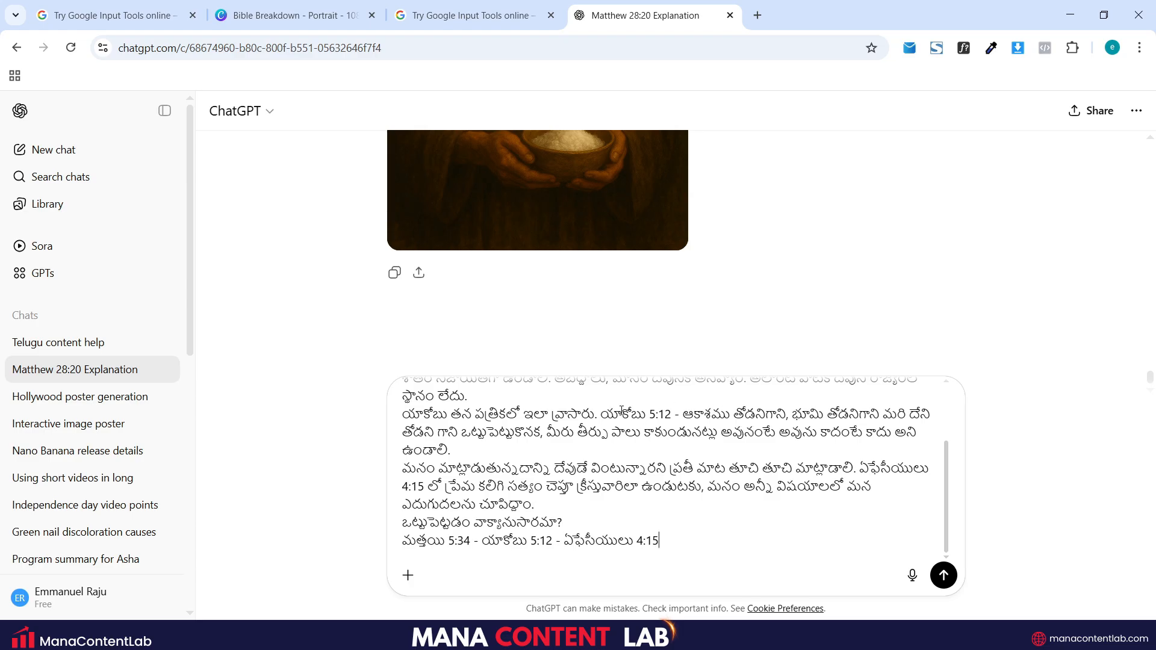
{"action": "left_click_drag", "start_coordinate": [601, 414], "coordinate": [683, 417]}
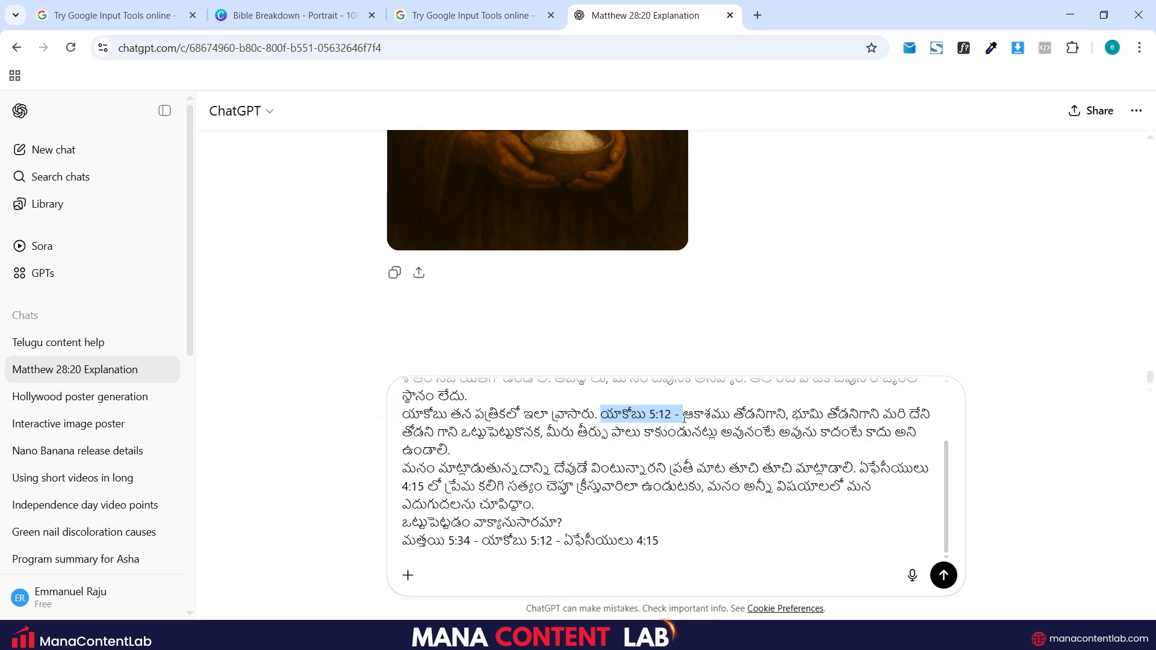
{"action": "key", "text": "BackSpace"}
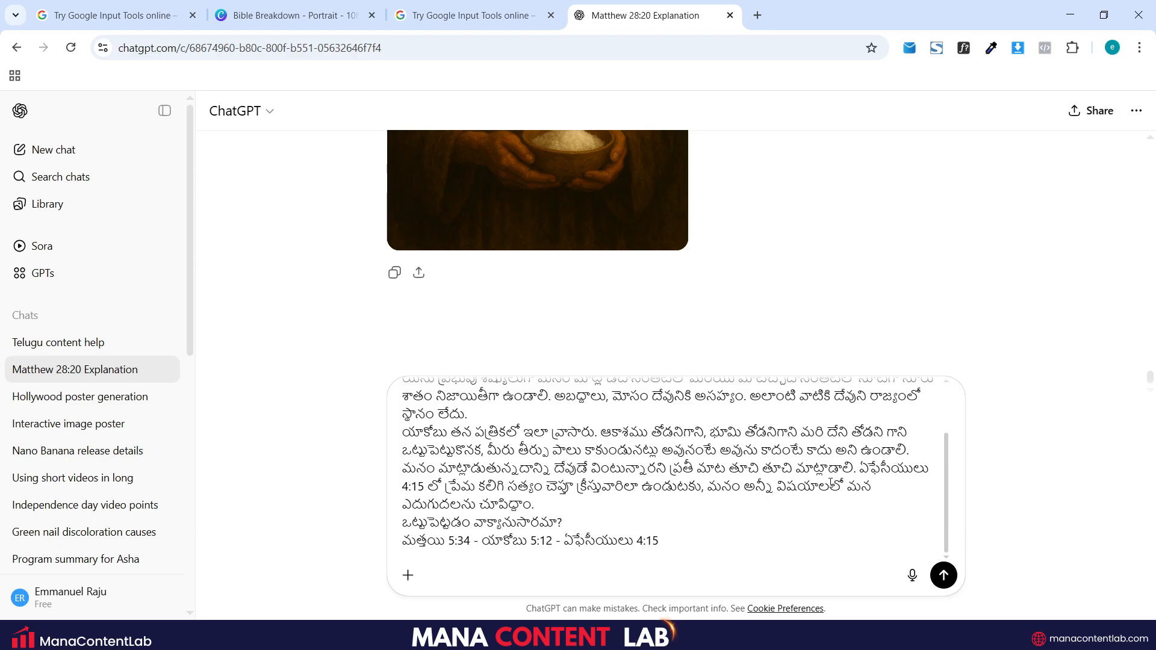
Step: Remove the inline reference "ఏఫేసీయులు 4:15 లో" and the closing line "మత్తయి 5:34 - యాకోబు 5:12 - ఏఫేసీయులు 4:15" from the message
{"action": "left_click_drag", "start_coordinate": [859, 470], "coordinate": [444, 487]}
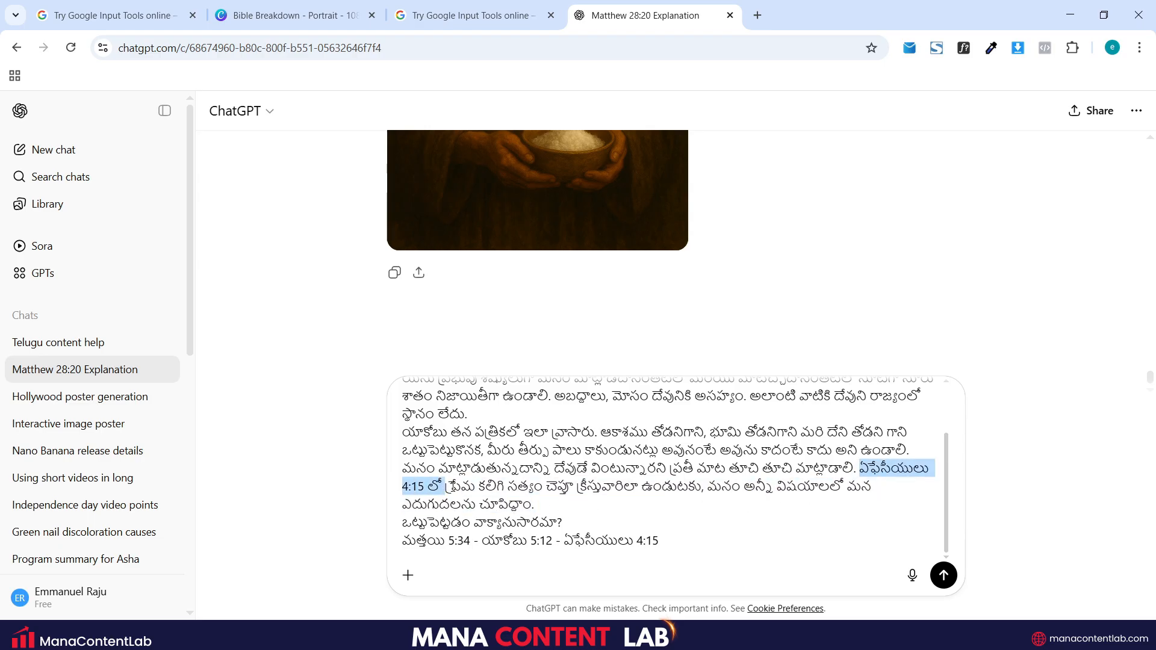
{"action": "key", "text": "BackSpace"}
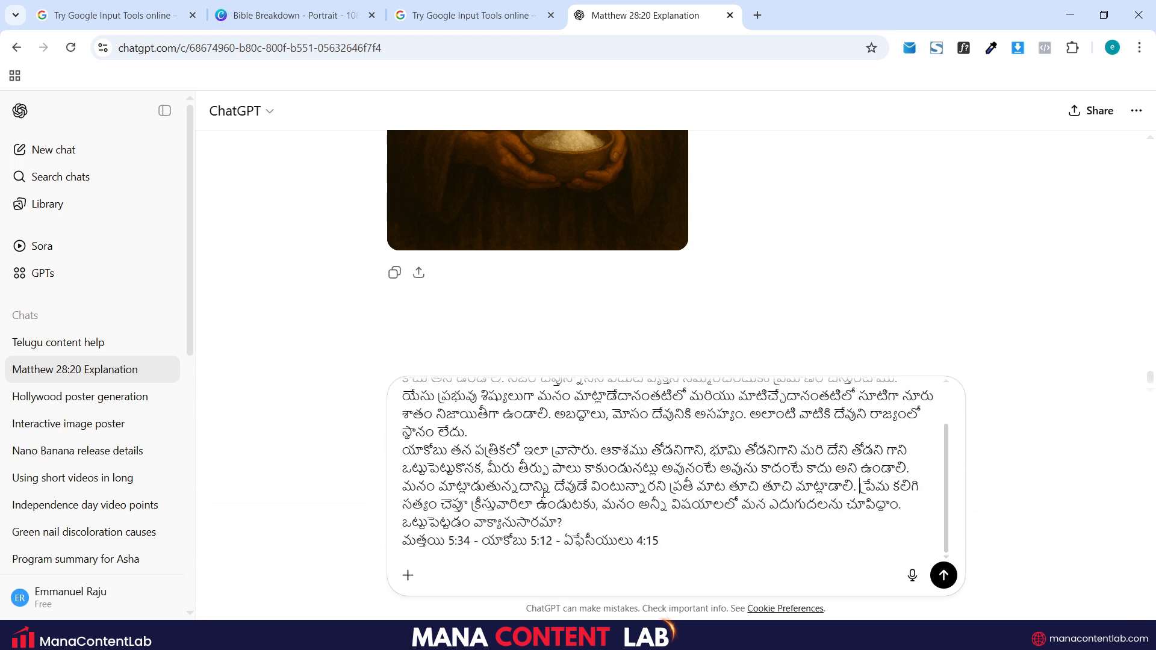
{"action": "left_click_drag", "start_coordinate": [402, 540], "coordinate": [674, 544]}
{"action": "key", "text": "ctrl+x"}
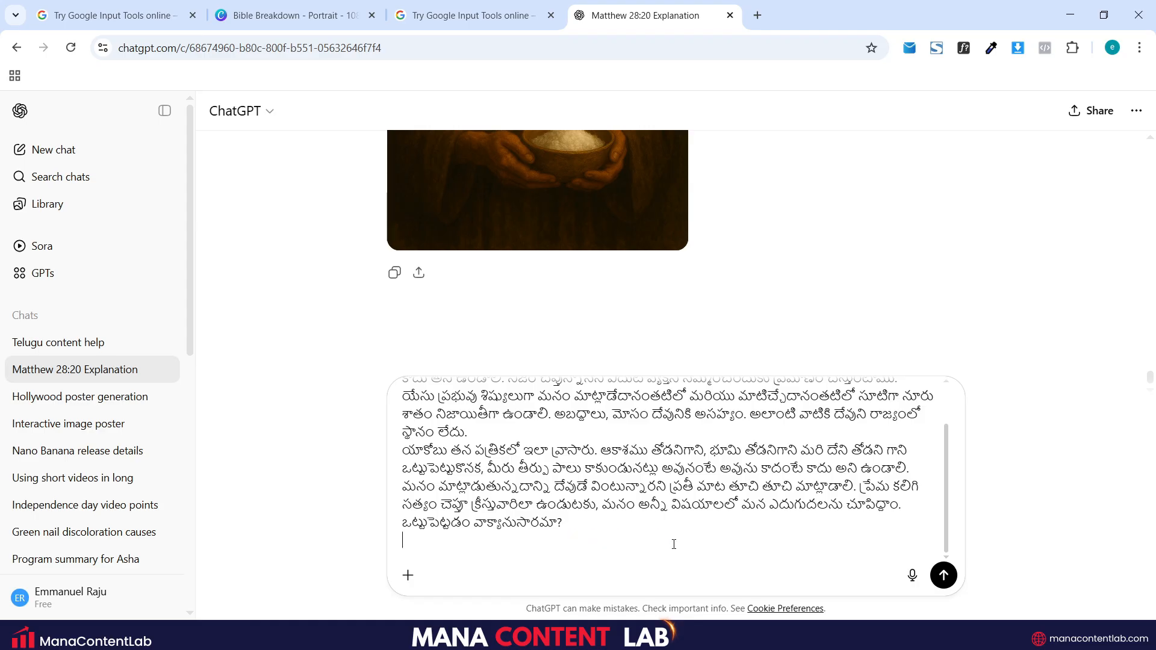
Step: Join the paragraphs starting with "యాకోబు" and "మనం మాట్లాడుతున్నదాన్ని" to the text before them, keeping every letter of "మనం"
{"action": "scroll", "coordinate": [674, 544], "scroll_direction": "up", "scroll_amount": 1}
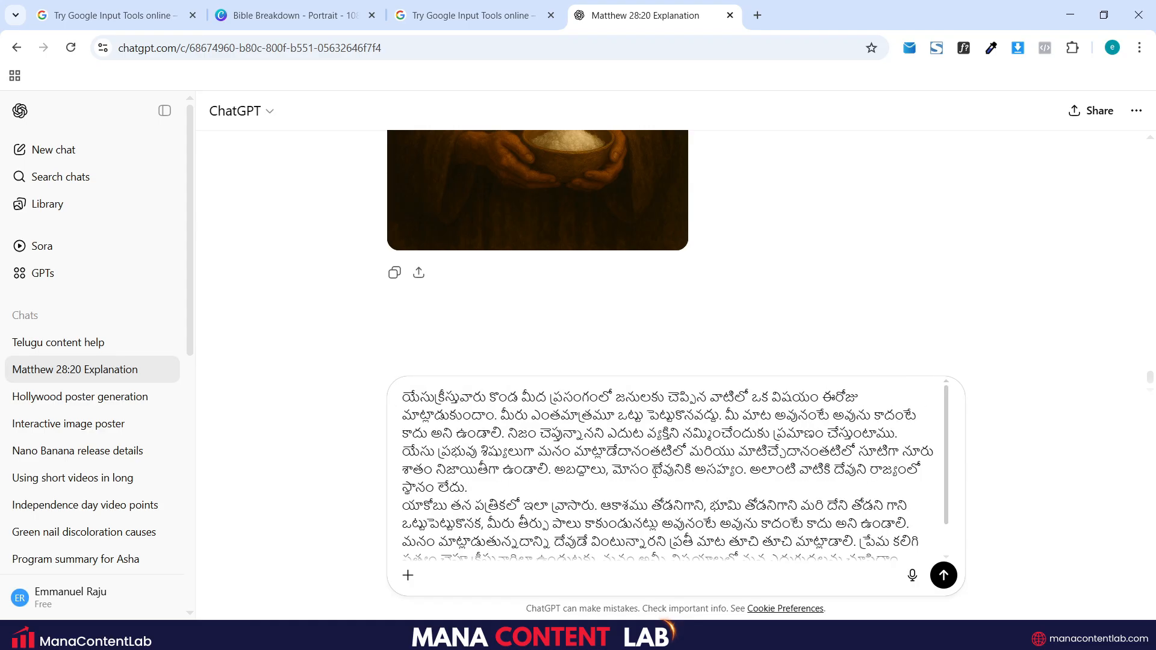
{"action": "left_click", "coordinate": [522, 489]}
{"action": "key", "text": "Delete"}
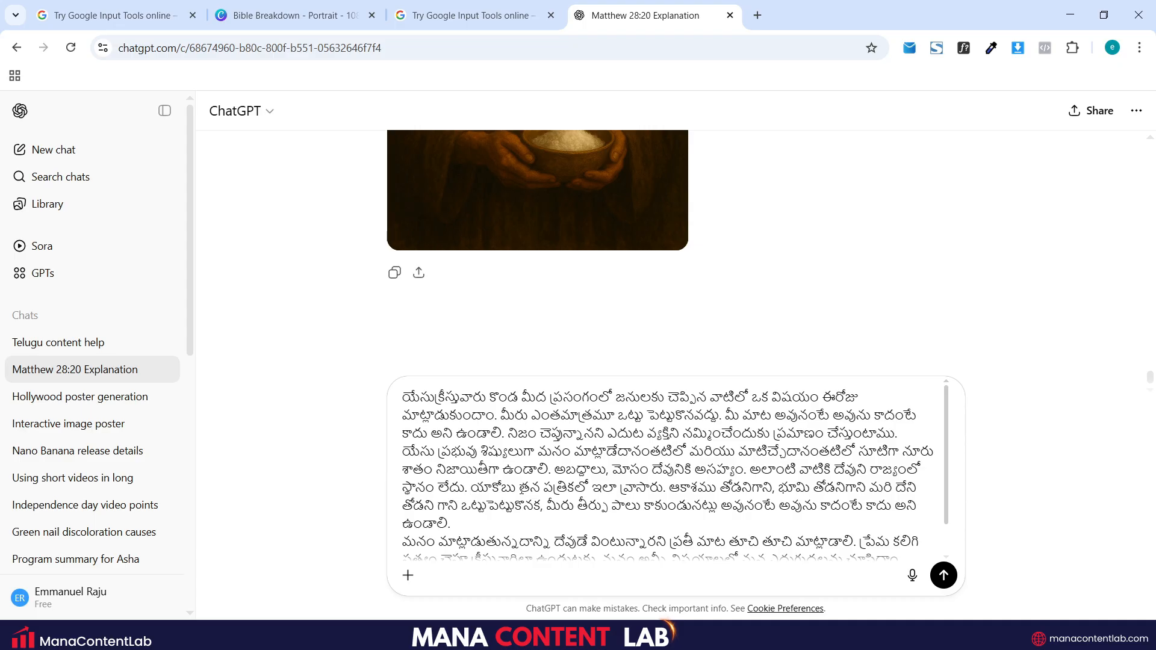
{"action": "left_click", "coordinate": [489, 525]}
{"action": "key", "text": "Delete"}
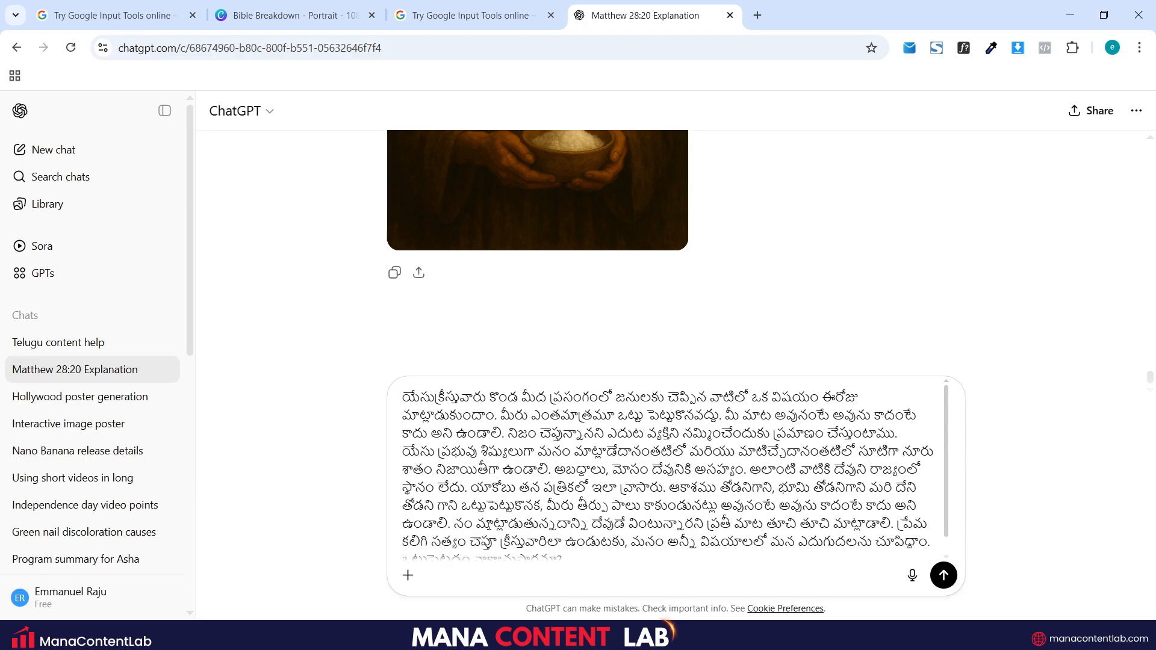
{"action": "key", "text": "ctrl+z"}
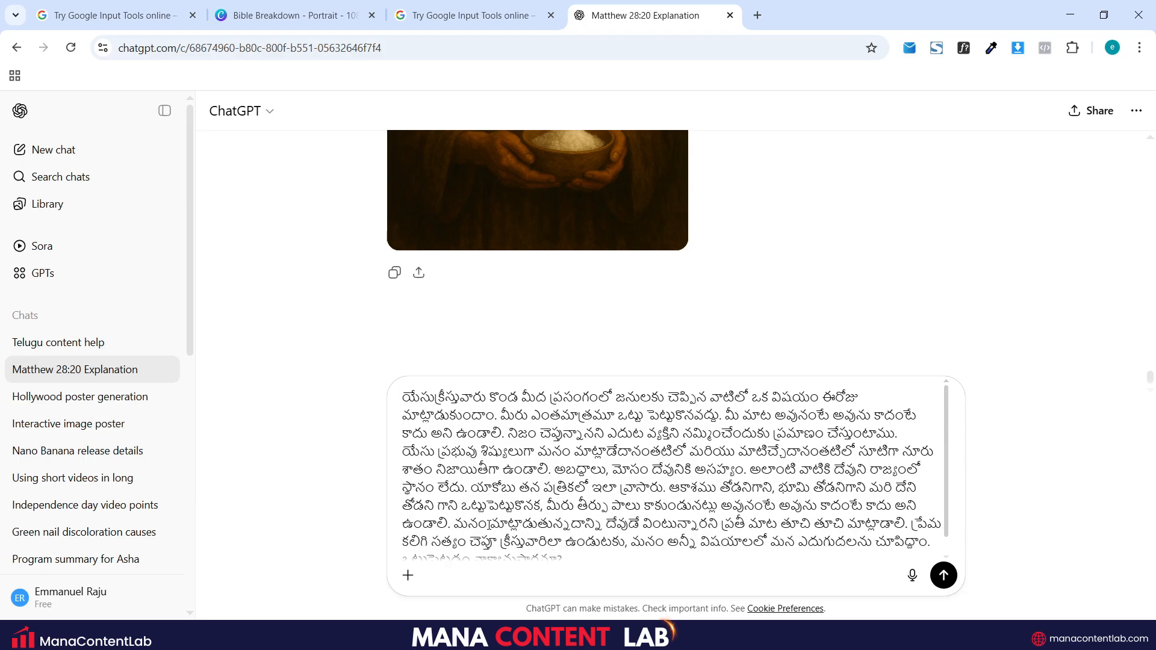
Step: Copy "friend generate a Hollywood movie poster for this content" from the earlier prompt to the start of the message, followed by a hyphen
{"action": "scroll", "coordinate": [489, 525], "scroll_direction": "down", "scroll_amount": 1}
{"action": "scroll", "coordinate": [525, 442], "scroll_direction": "up", "scroll_amount": 1}
{"action": "scroll", "coordinate": [943, 295], "scroll_direction": "up", "scroll_amount": 8}
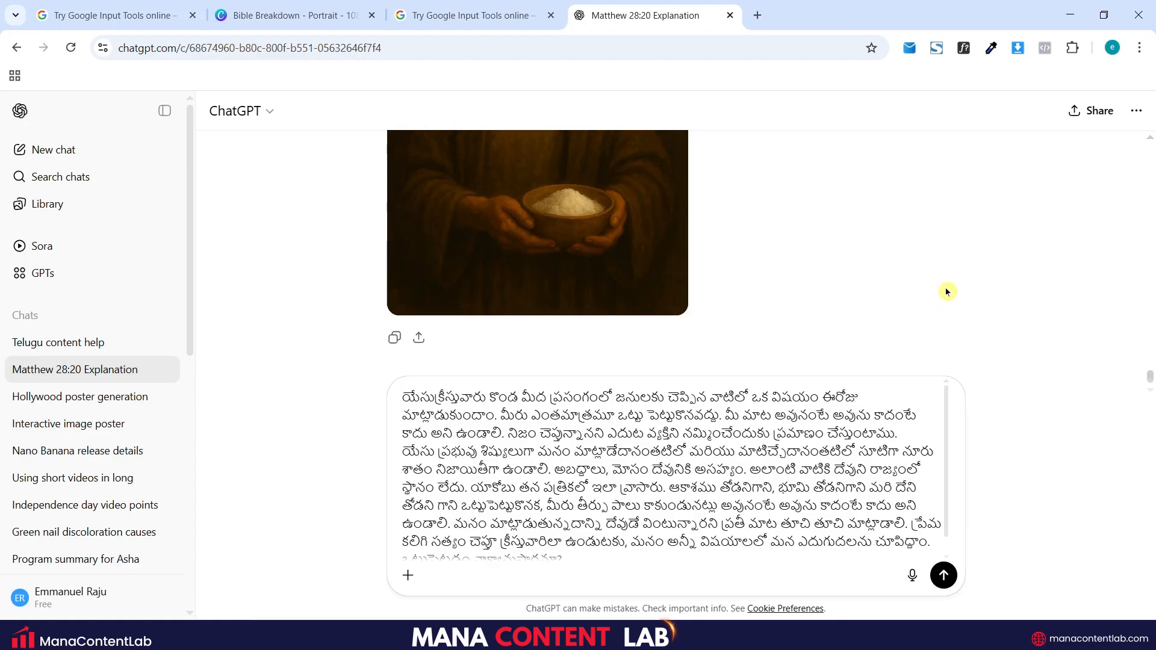
{"action": "scroll", "coordinate": [948, 291], "scroll_direction": "up", "scroll_amount": 3}
{"action": "scroll", "coordinate": [947, 292], "scroll_direction": "down", "scroll_amount": 3}
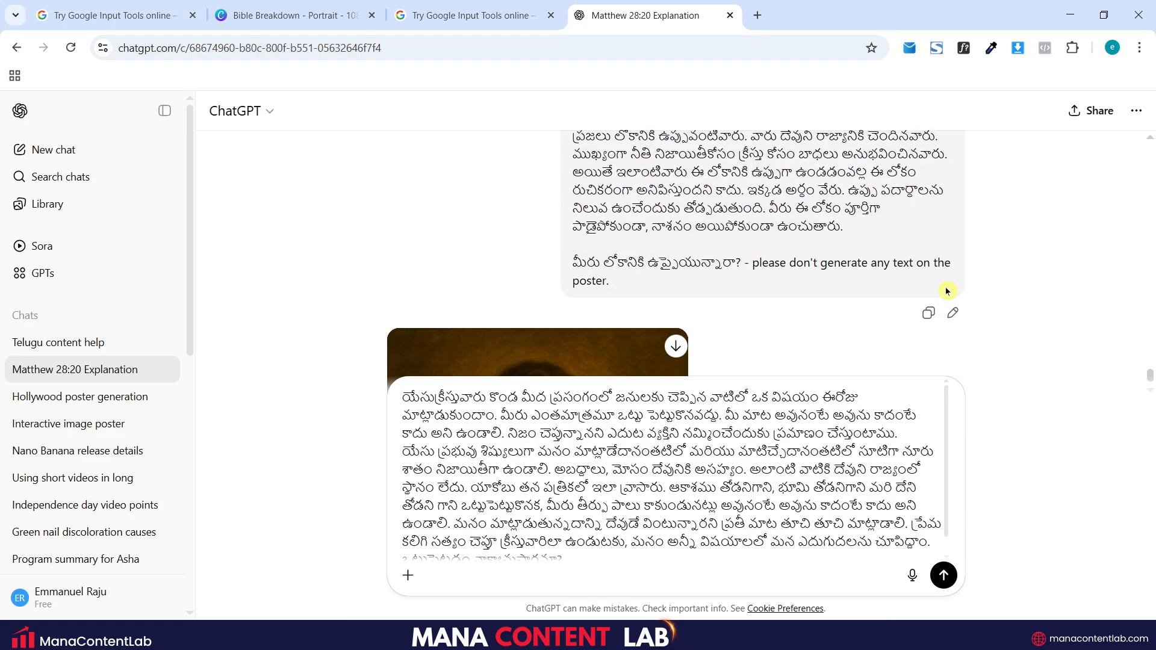
{"action": "scroll", "coordinate": [947, 291], "scroll_direction": "up", "scroll_amount": 1}
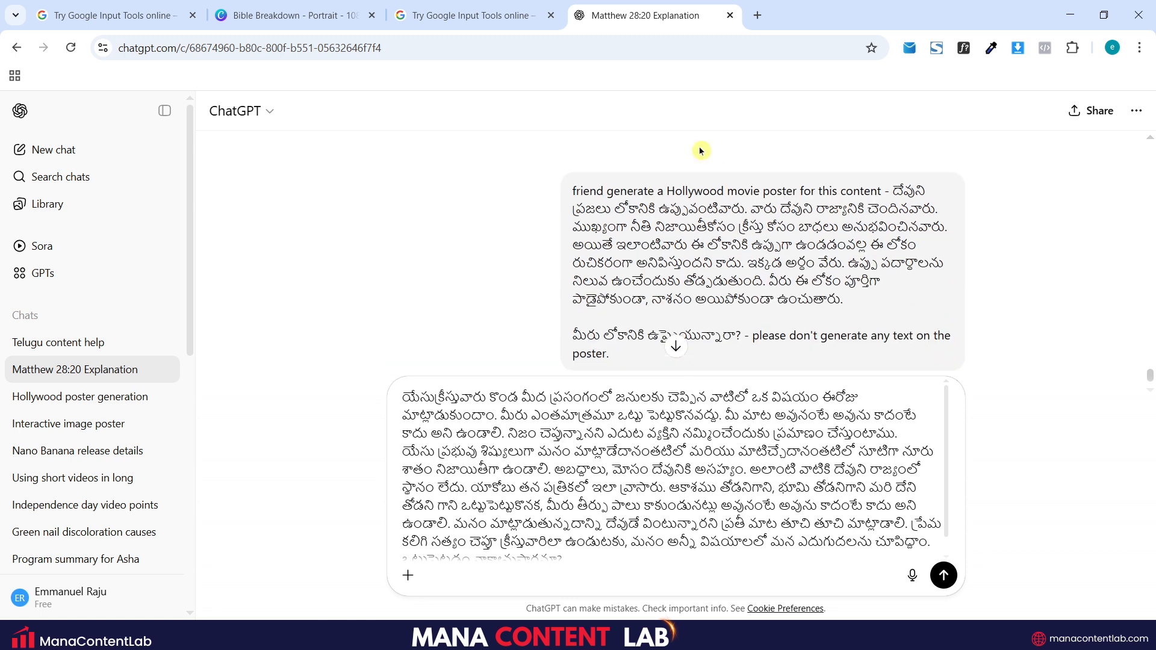
{"action": "left_click_drag", "start_coordinate": [570, 191], "coordinate": [881, 195]}
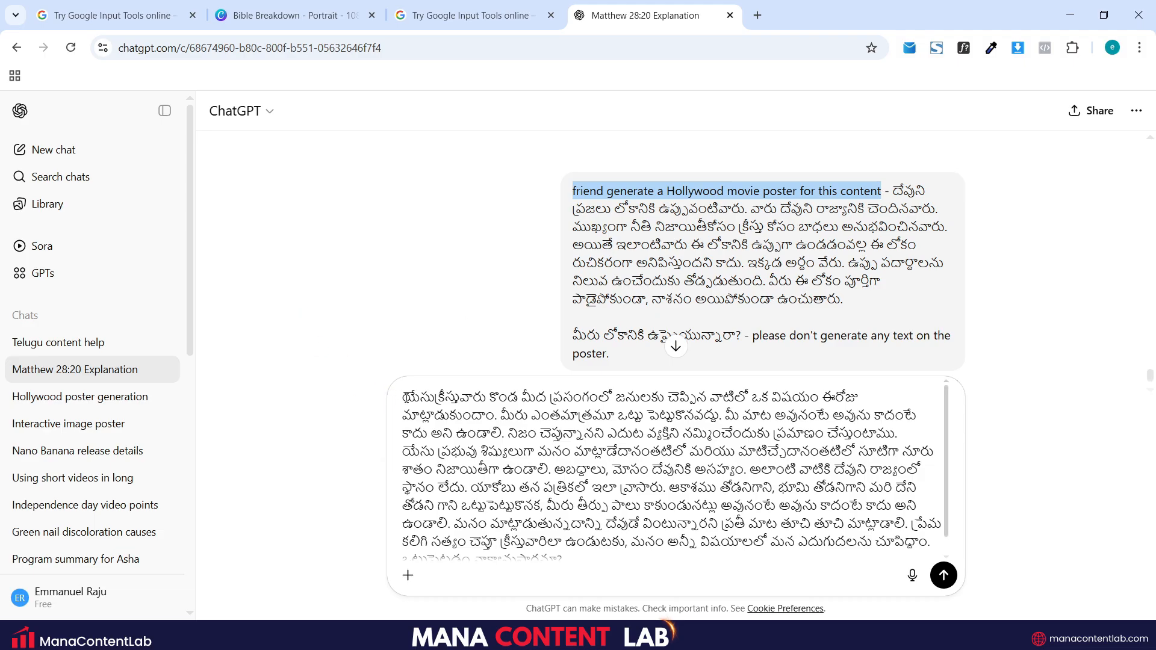
{"action": "left_click", "coordinate": [403, 398]}
{"action": "key", "text": "ctrl+v"}
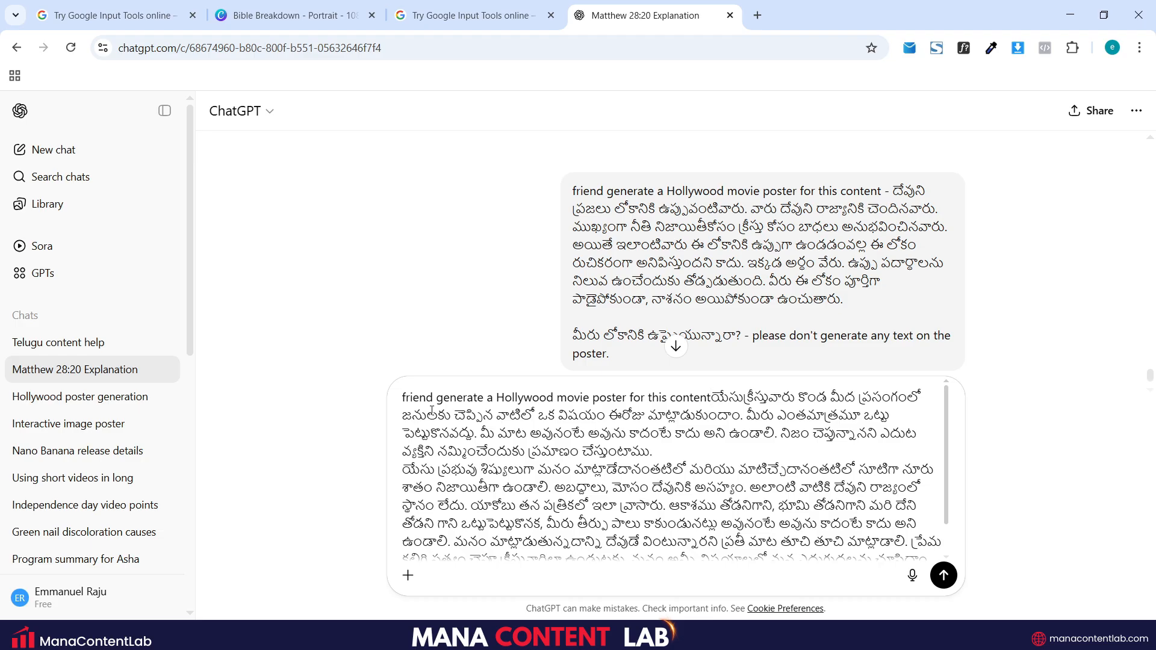
{"action": "type", "text": "-"}
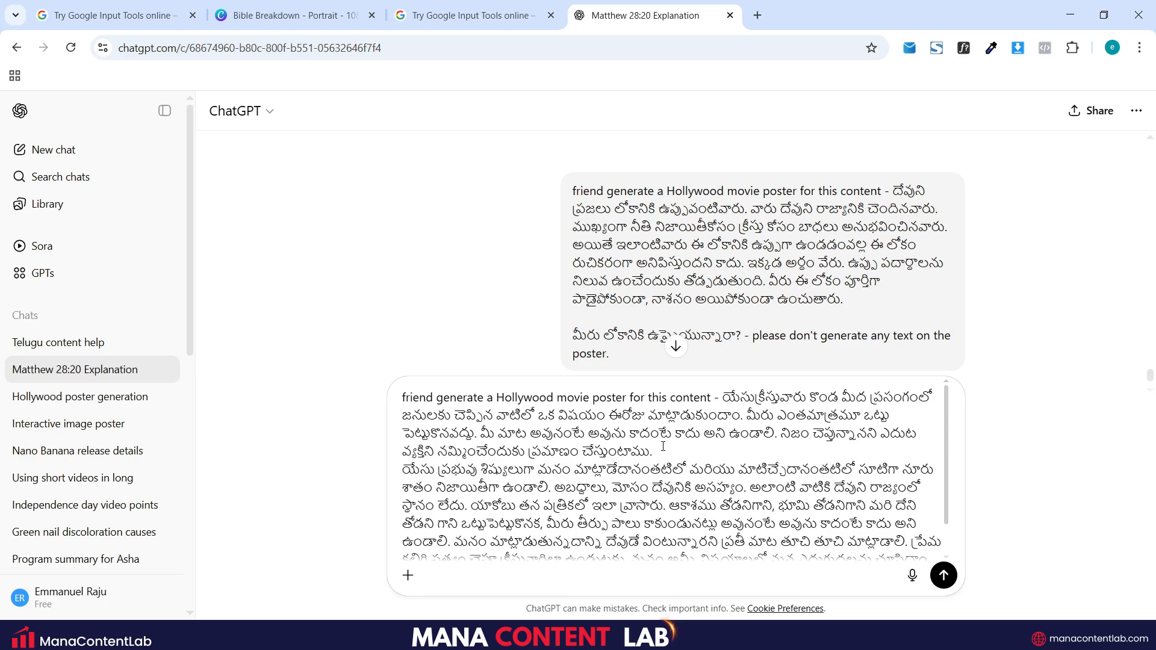
Step: Join the "యేసు ప్రభువు" paragraph to the first one and cut the closing question "ఒట్టుపెట్టడం వాక్యానుసారమా?" from the message
{"action": "key", "text": "Delete"}
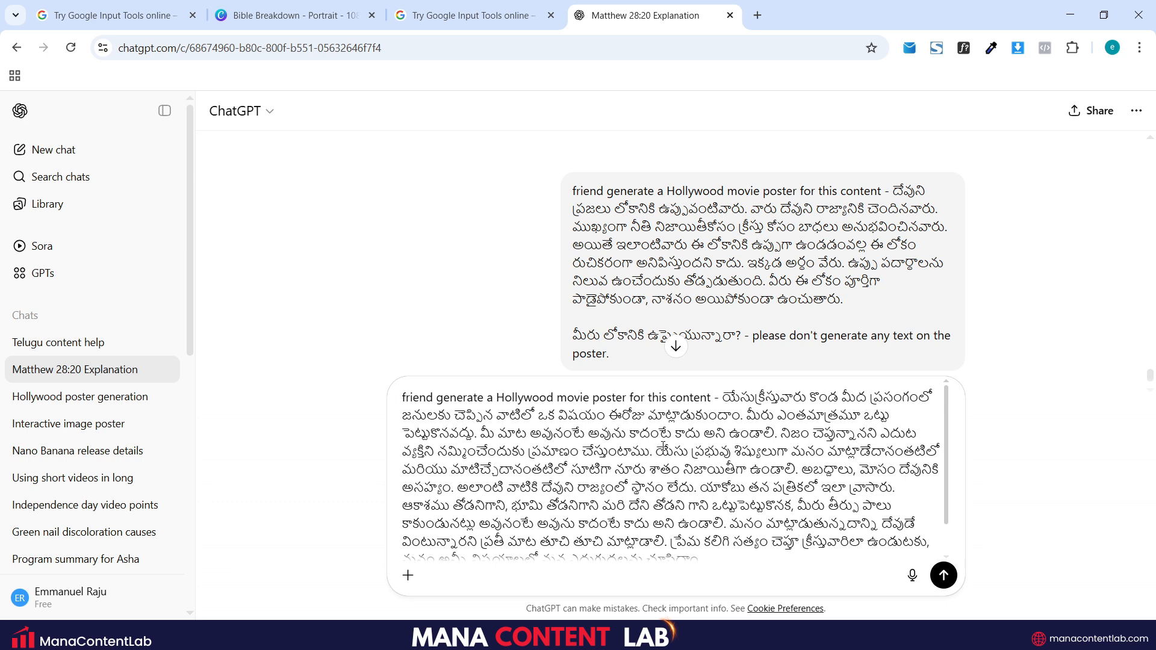
{"action": "scroll", "coordinate": [663, 445], "scroll_direction": "down", "scroll_amount": 1}
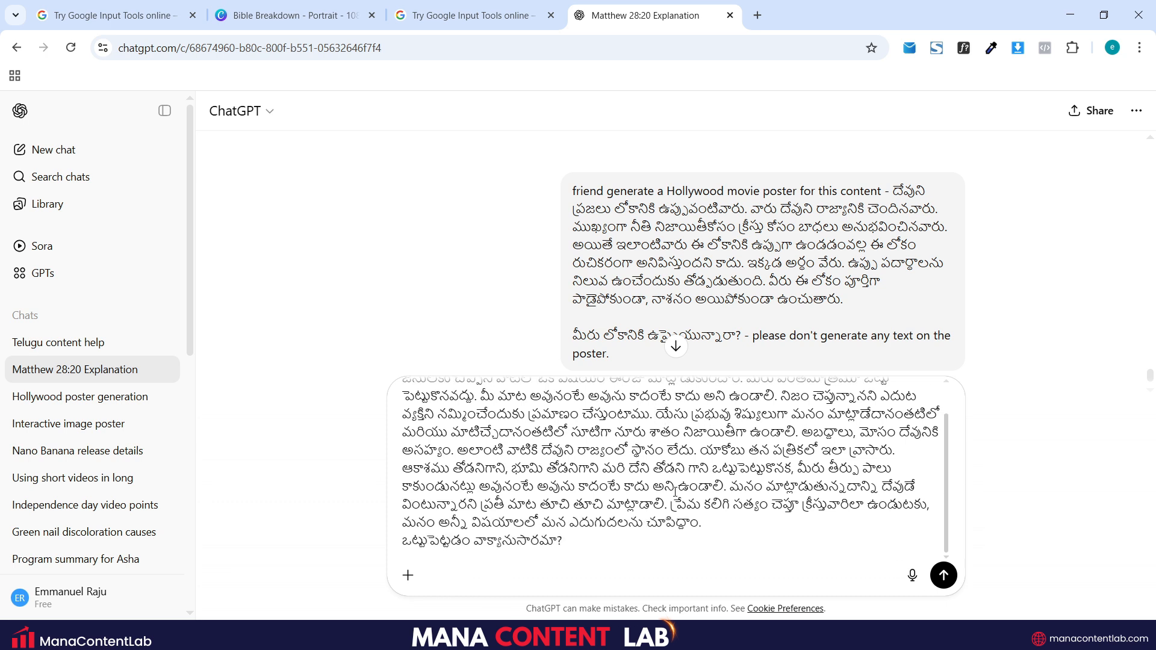
{"action": "left_click_drag", "start_coordinate": [569, 534], "coordinate": [400, 540]}
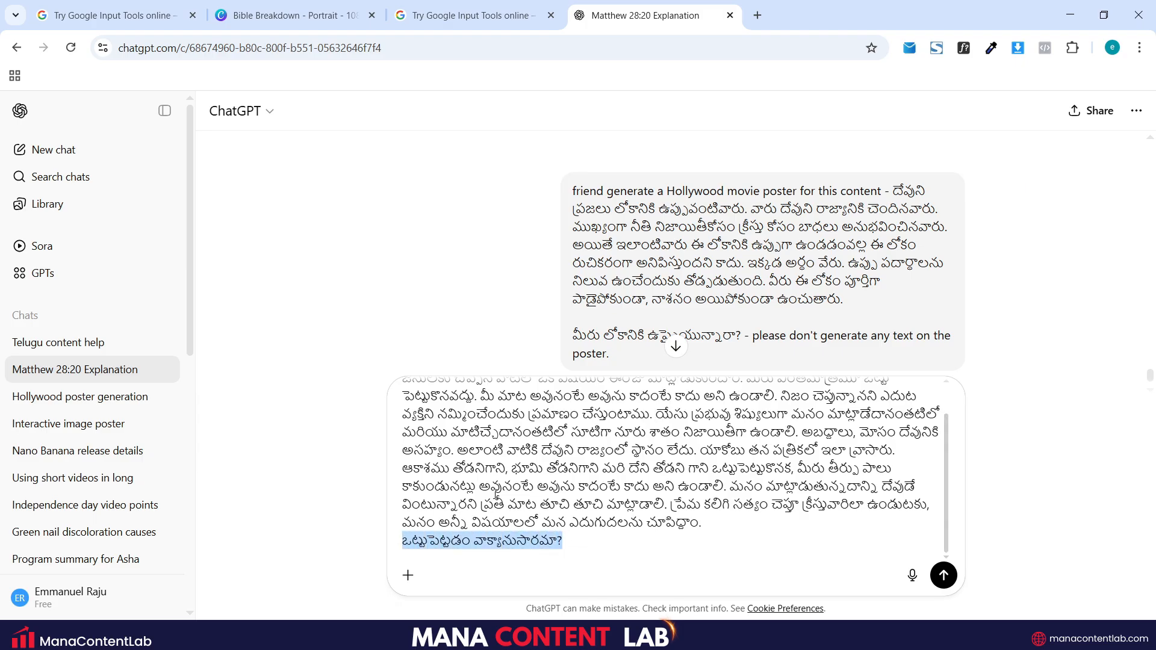
{"action": "key", "text": "ctrl+c"}
{"action": "key", "text": "ctrl+x"}
{"action": "scroll", "coordinate": [615, 504], "scroll_direction": "down", "scroll_amount": 1}
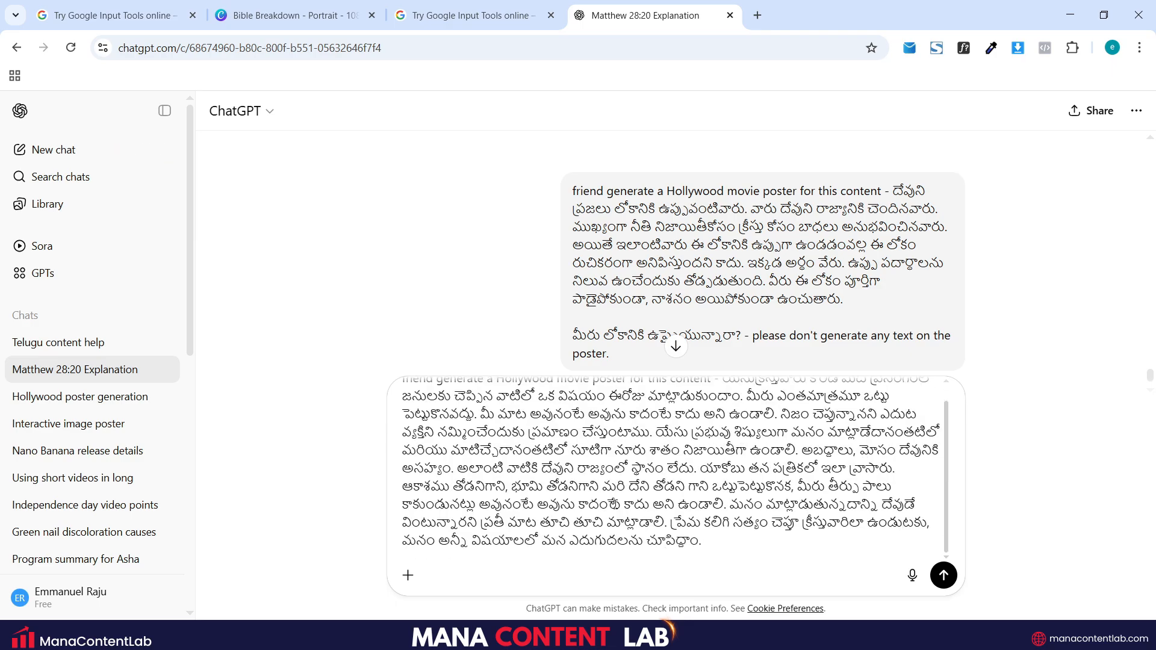
{"action": "scroll", "coordinate": [712, 514], "scroll_direction": "up", "scroll_amount": 1}
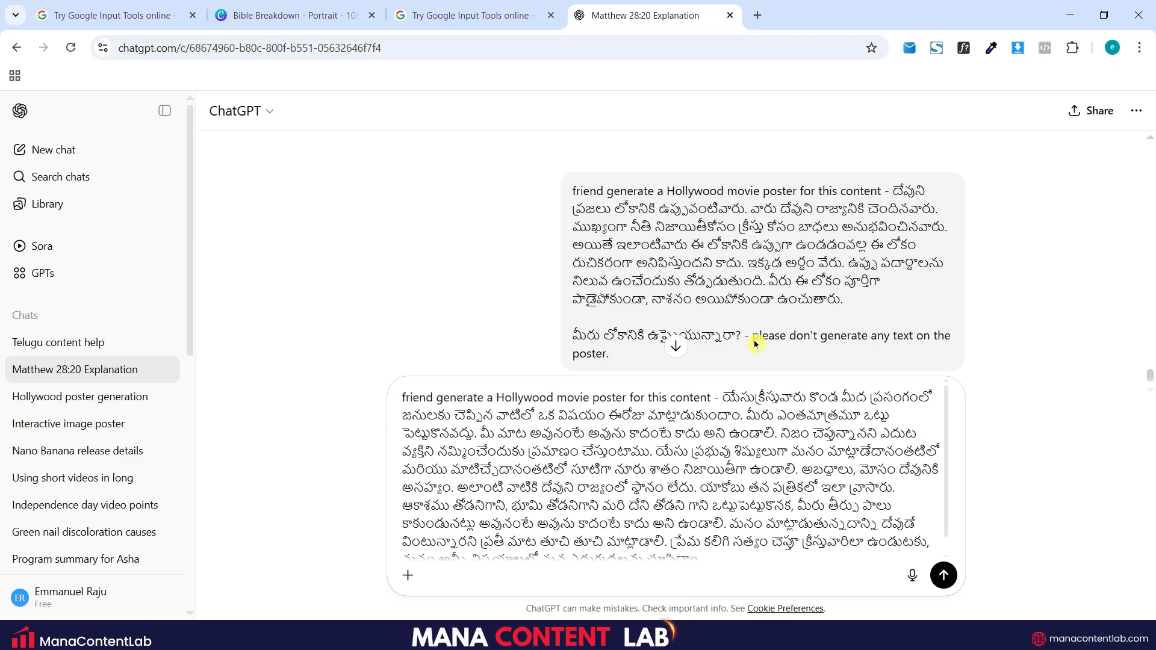
Step: Copy "please don't generate any text on the poster." from the earlier prompt to the end of the message, after a hyphen
{"action": "scroll", "coordinate": [971, 252], "scroll_direction": "down", "scroll_amount": 4}
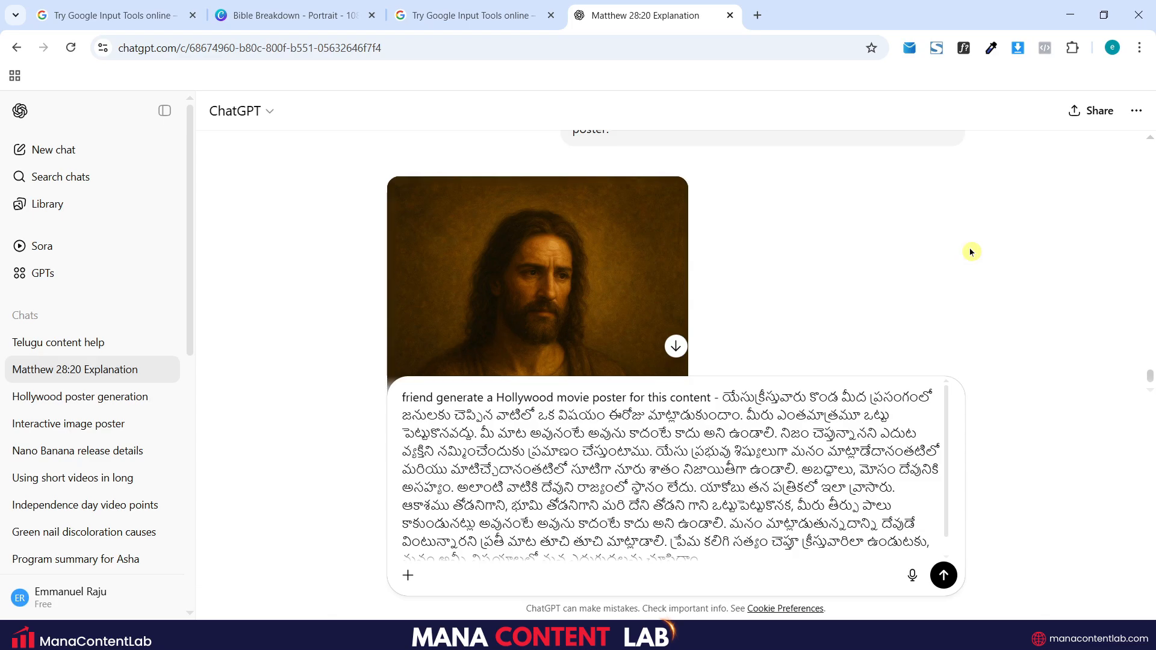
{"action": "scroll", "coordinate": [970, 250], "scroll_direction": "up", "scroll_amount": 3}
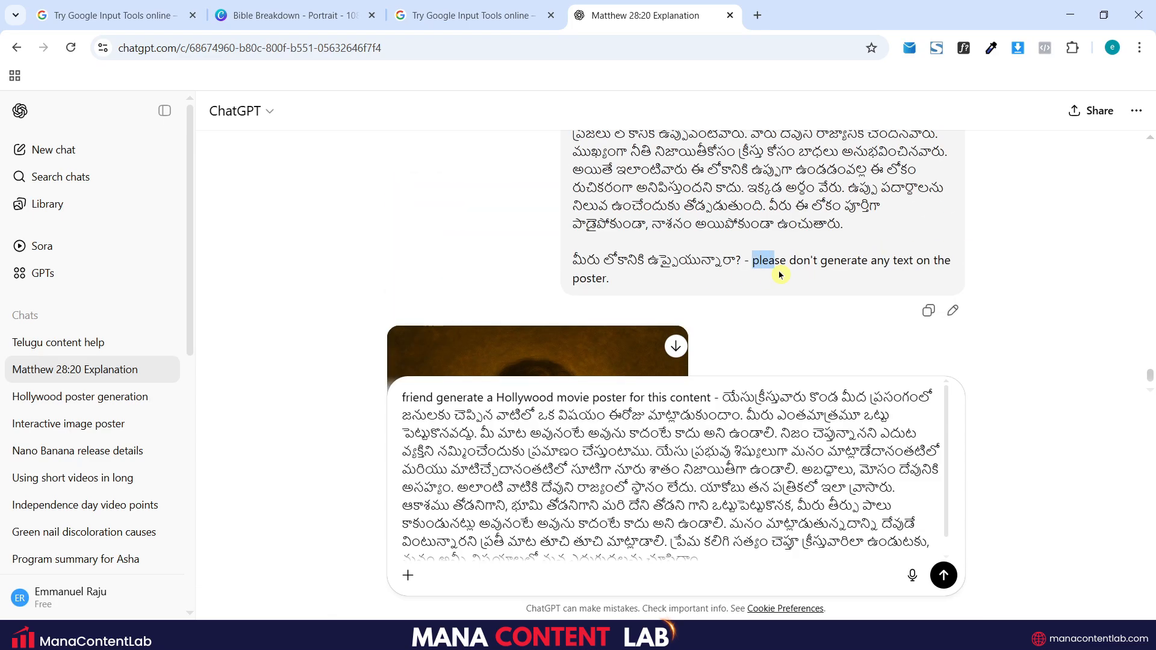
{"action": "left_click_drag", "start_coordinate": [780, 272], "coordinate": [784, 275]}
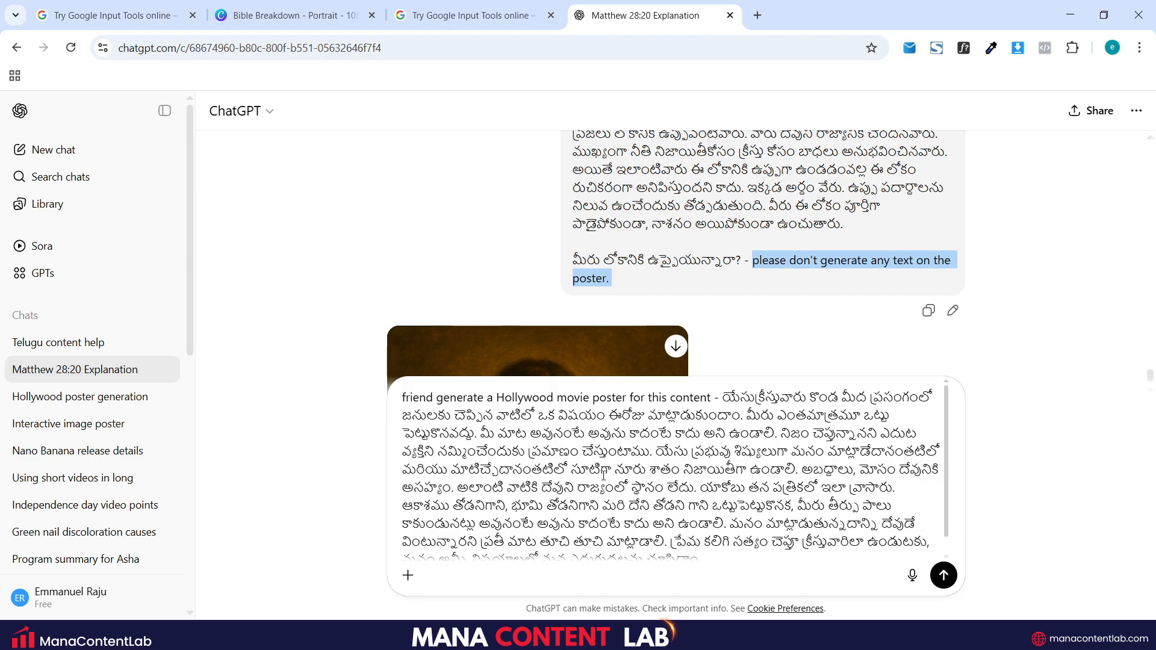
{"action": "scroll", "coordinate": [763, 522], "scroll_direction": "down", "scroll_amount": 1}
{"action": "left_click", "coordinate": [724, 544]}
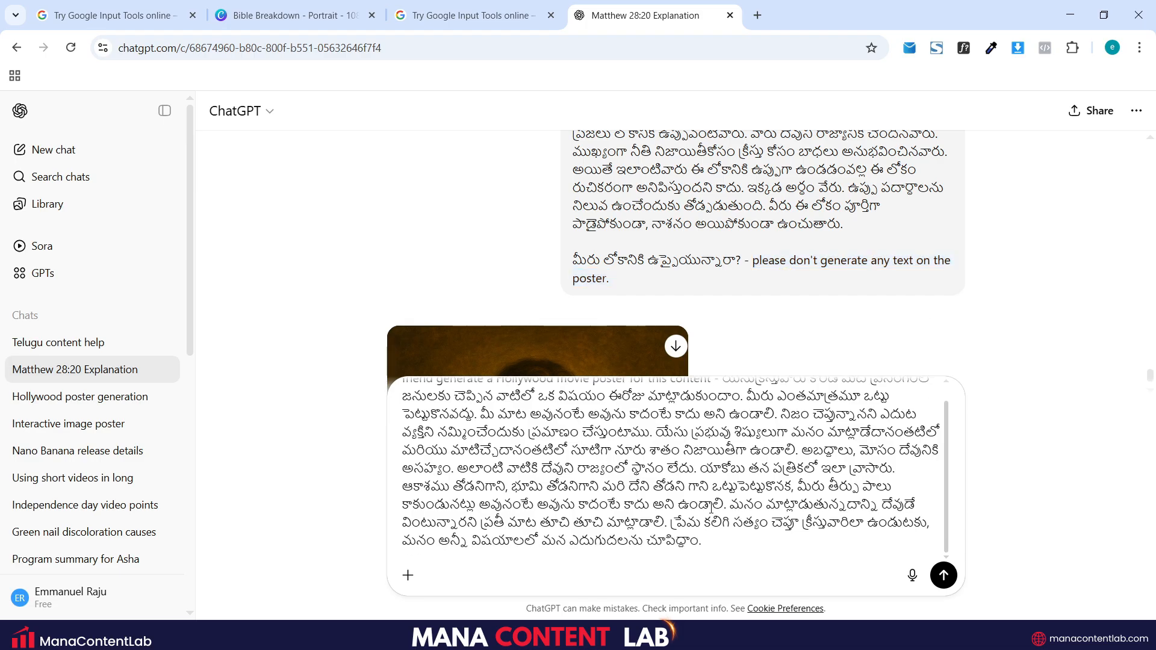
{"action": "key", "text": "BackSpace"}
{"action": "key", "text": "BackSpace"}
{"action": "key", "text": "ctrl+v"}
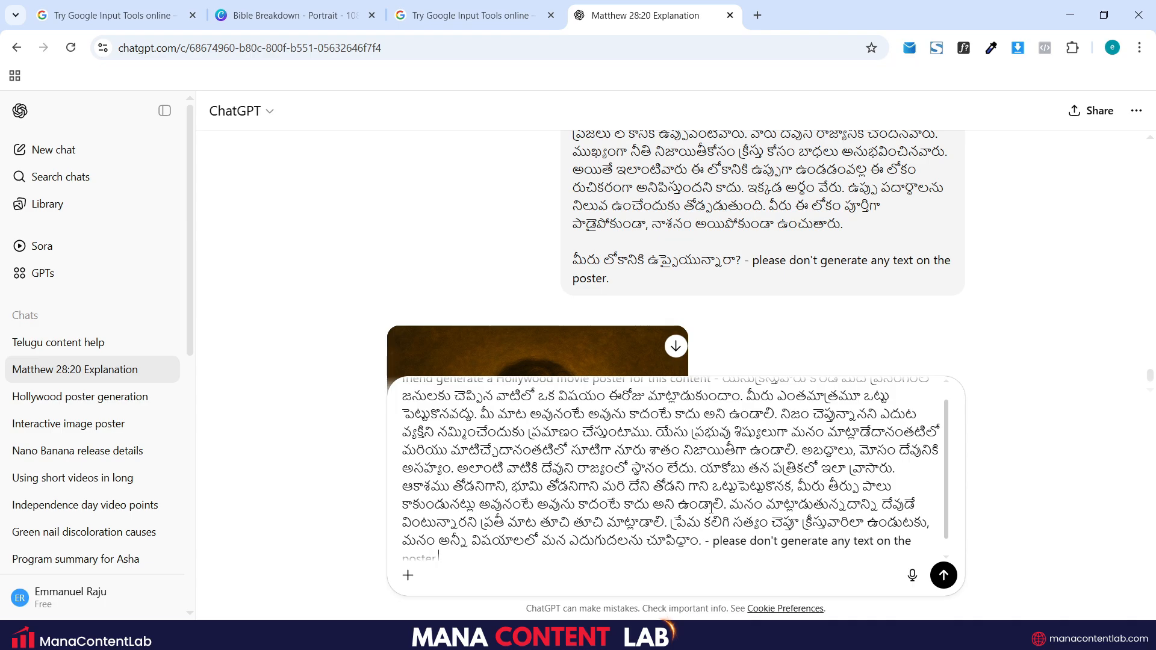
{"action": "scroll", "coordinate": [712, 508], "scroll_direction": "down", "scroll_amount": 1}
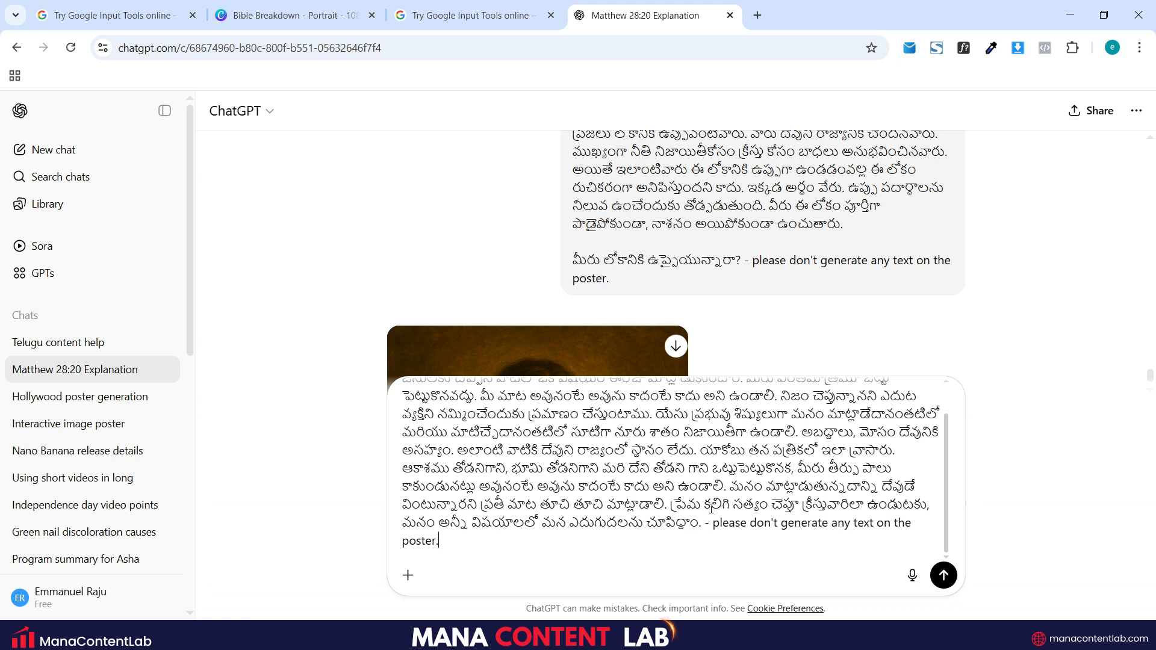
Step: Enclose the Telugu content of the prompt in double quotation marks, between the two English instructions
{"action": "scroll", "coordinate": [712, 509], "scroll_direction": "up", "scroll_amount": 2}
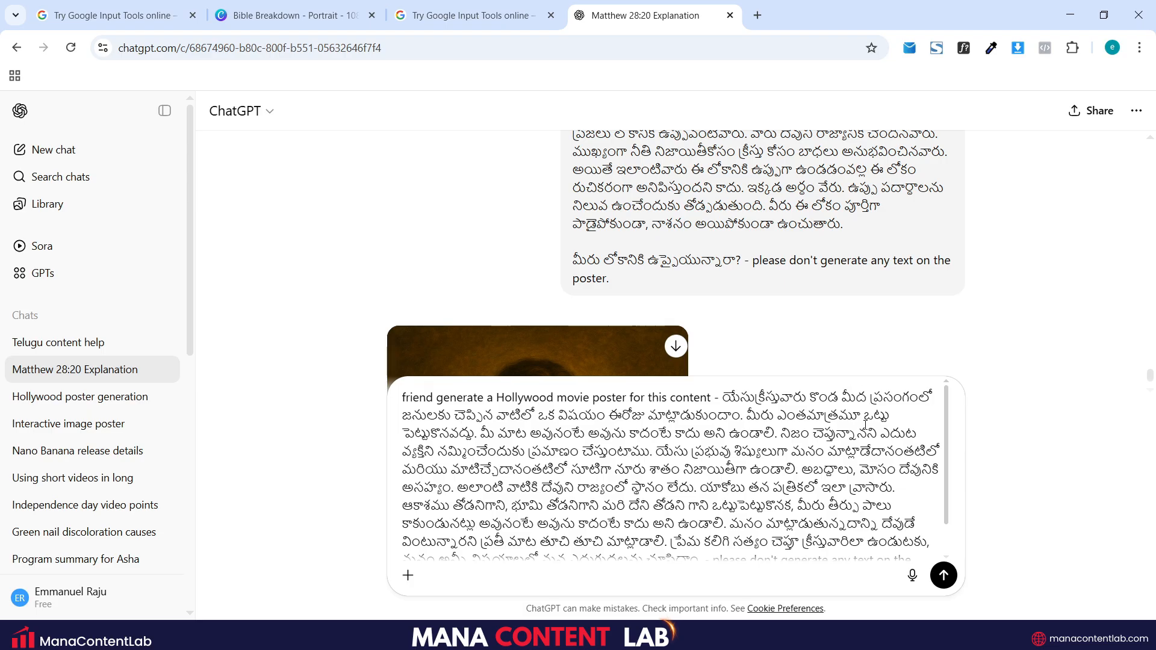
{"action": "scroll", "coordinate": [880, 477], "scroll_direction": "down", "scroll_amount": 2}
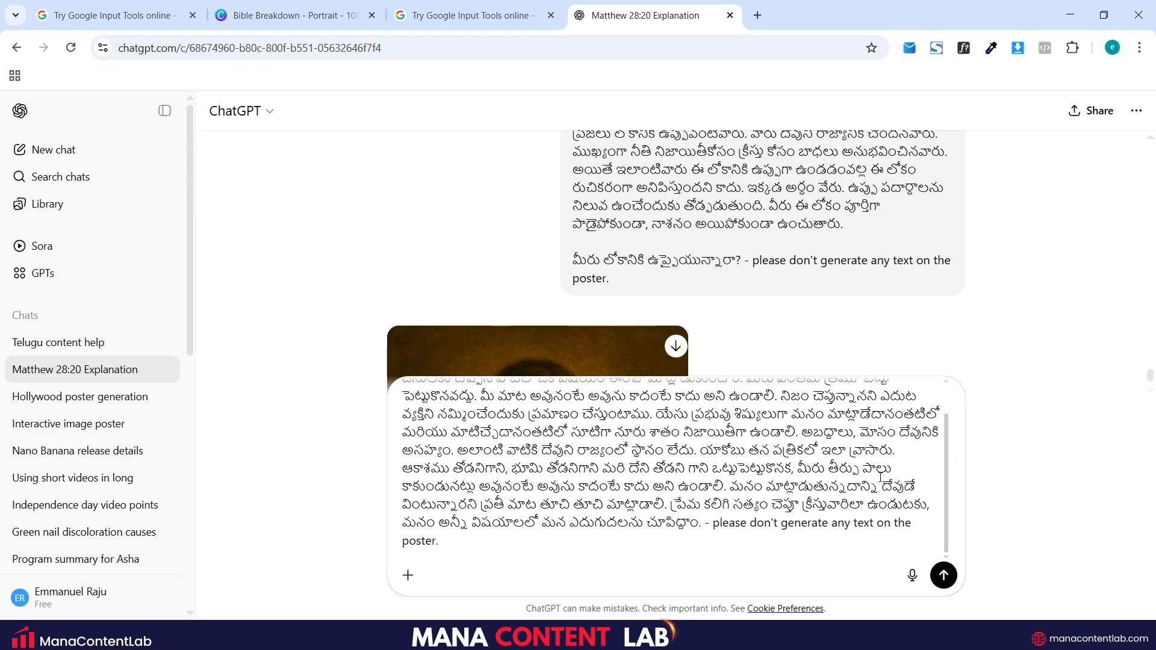
{"action": "scroll", "coordinate": [881, 477], "scroll_direction": "up", "scroll_amount": 2}
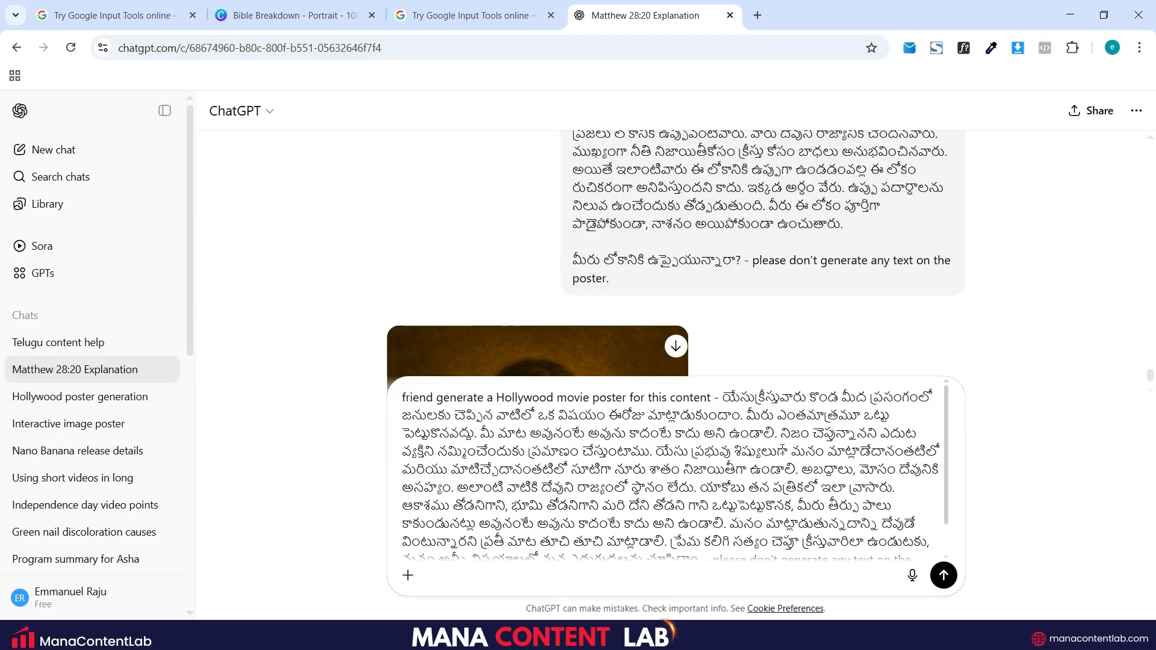
{"action": "scroll", "coordinate": [672, 470], "scroll_direction": "down", "scroll_amount": 2}
{"action": "scroll", "coordinate": [672, 470], "scroll_direction": "up", "scroll_amount": 2}
{"action": "scroll", "coordinate": [671, 470], "scroll_direction": "down", "scroll_amount": 2}
{"action": "scroll", "coordinate": [671, 470], "scroll_direction": "up", "scroll_amount": 2}
{"action": "left_click", "coordinate": [723, 397]}
{"action": "scroll", "coordinate": [746, 415], "scroll_direction": "down", "scroll_amount": 2}
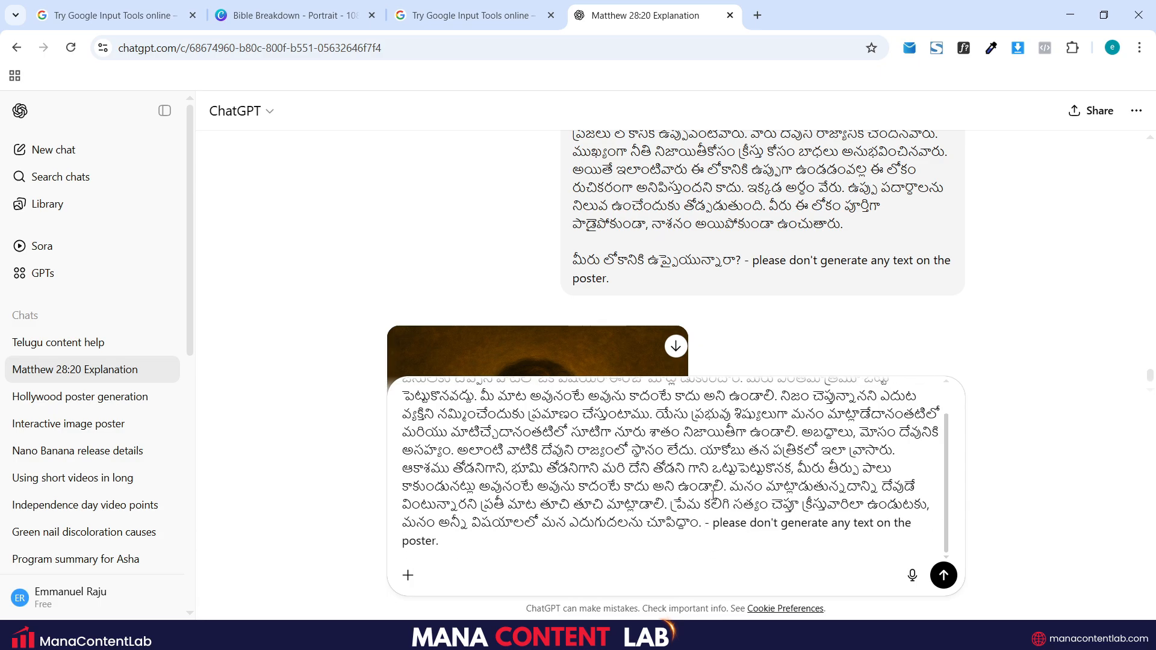
{"action": "type", "text": "\"\""}
{"action": "key", "text": "BackSpace"}
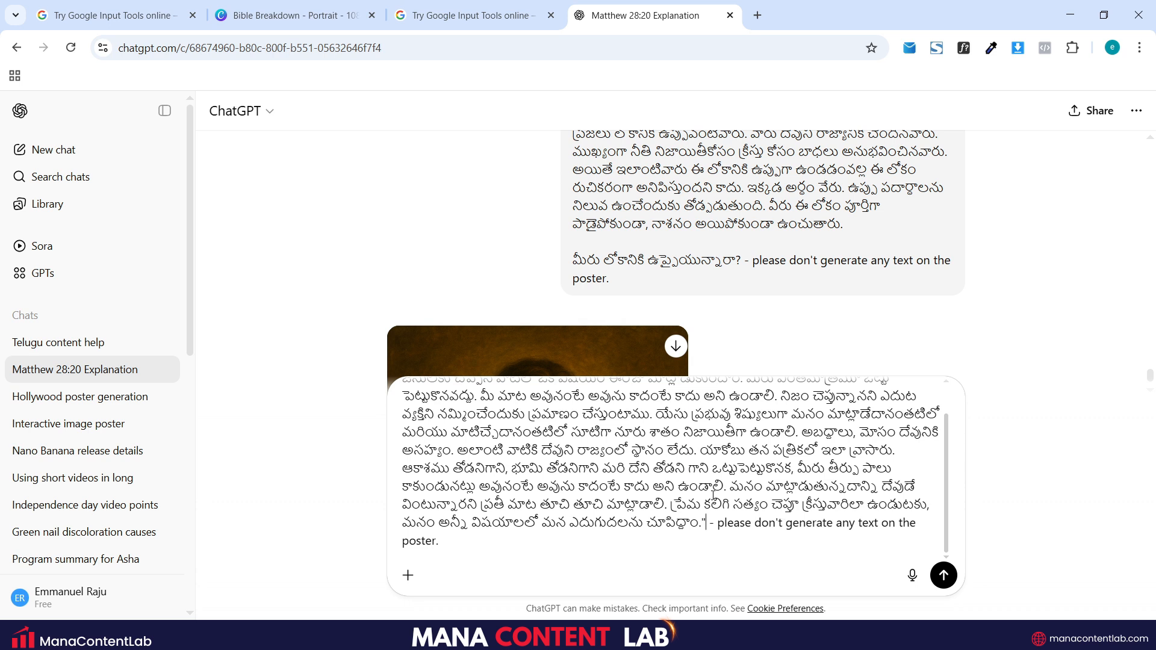
Step: Check the quoted prompt from start to end and return to the end of the conversation
{"action": "scroll", "coordinate": [713, 495], "scroll_direction": "up", "scroll_amount": 1}
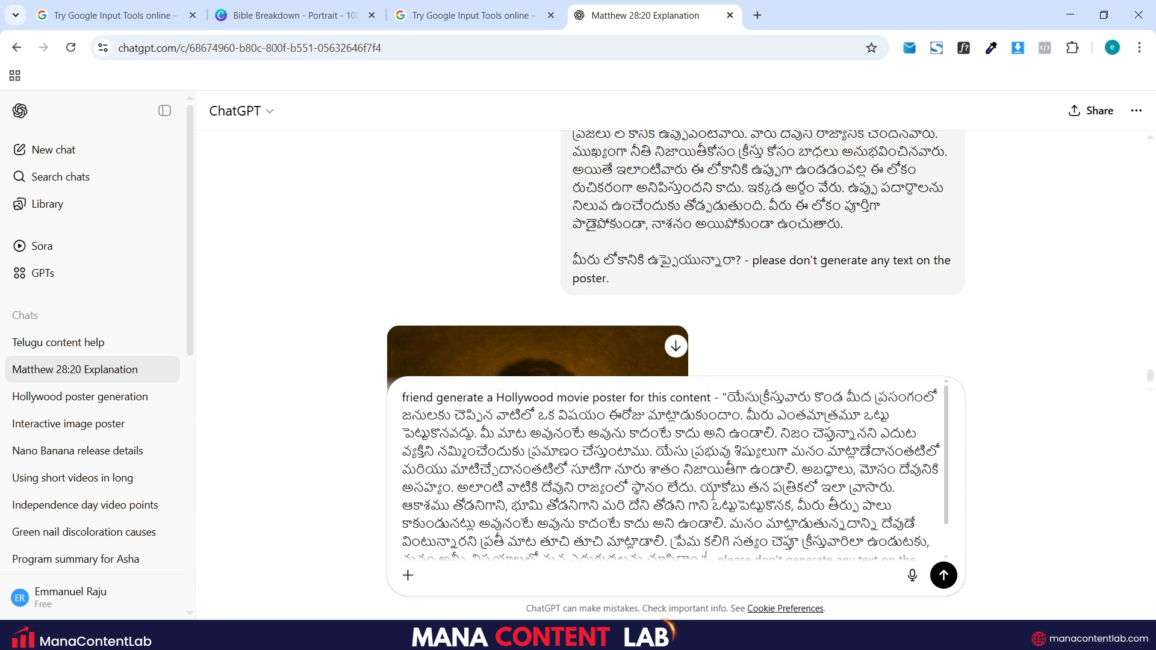
{"action": "scroll", "coordinate": [713, 495], "scroll_direction": "down", "scroll_amount": 1}
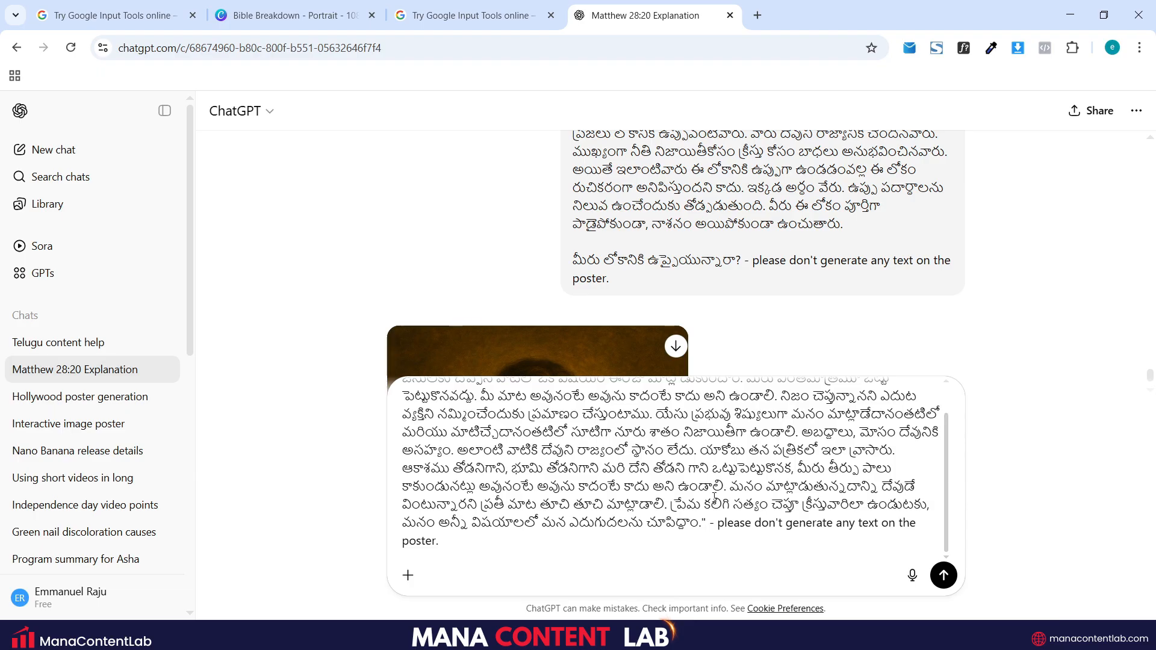
{"action": "scroll", "coordinate": [714, 495], "scroll_direction": "up", "scroll_amount": 1}
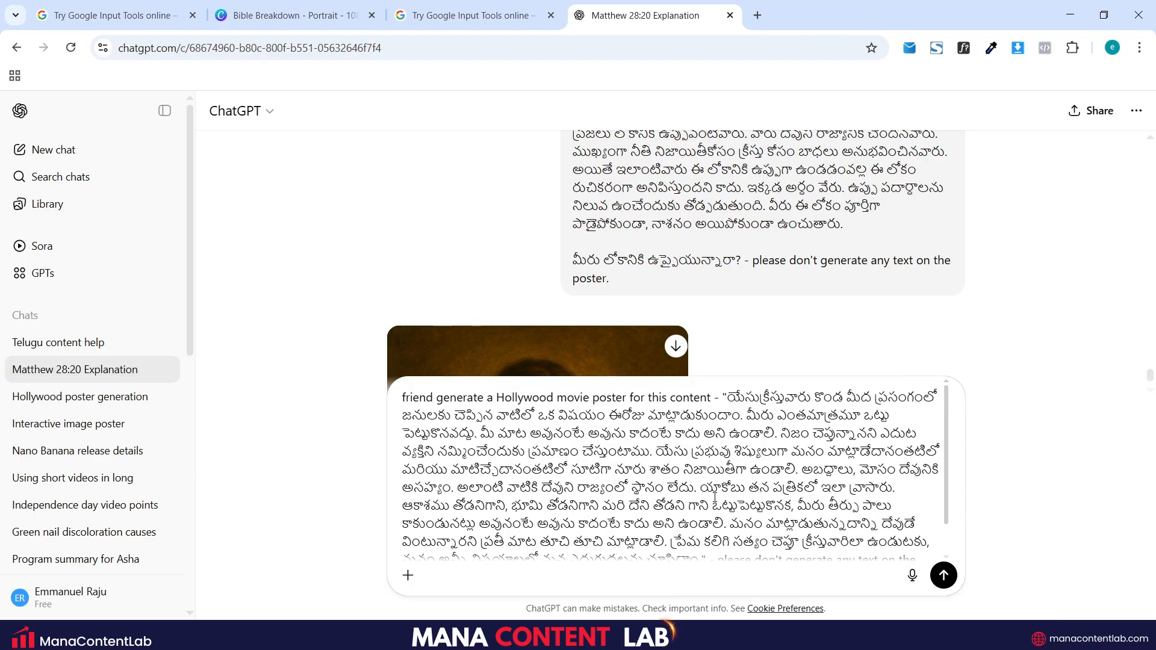
{"action": "scroll", "coordinate": [924, 289], "scroll_direction": "down", "scroll_amount": 5}
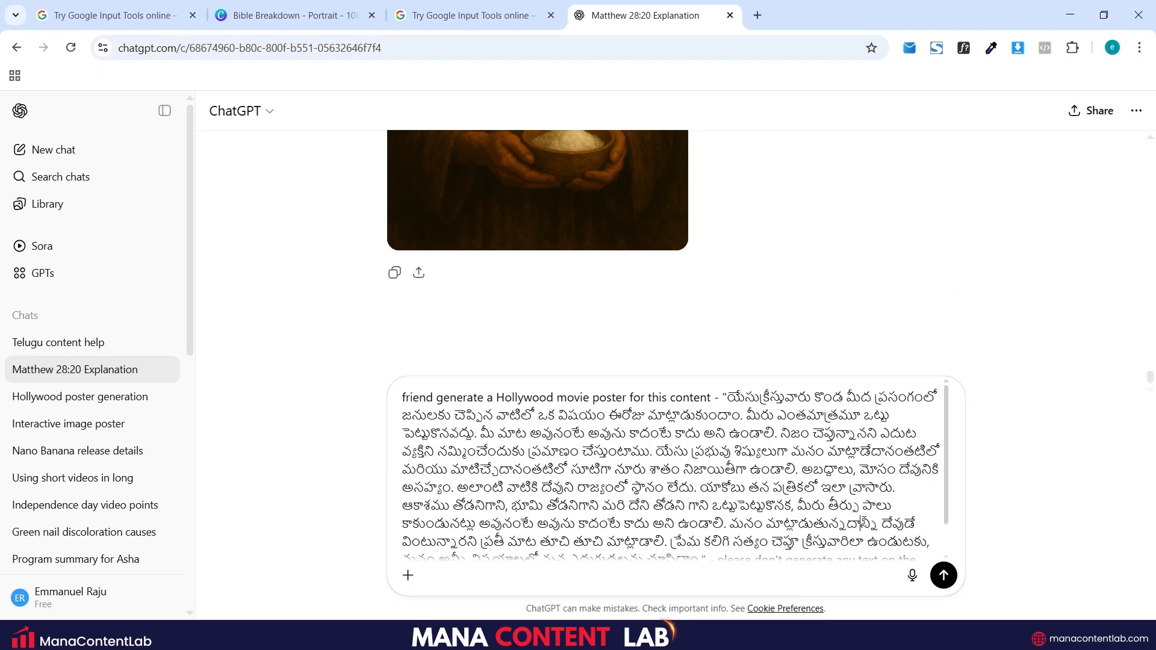
{"action": "key", "text": "ctrl+a"}
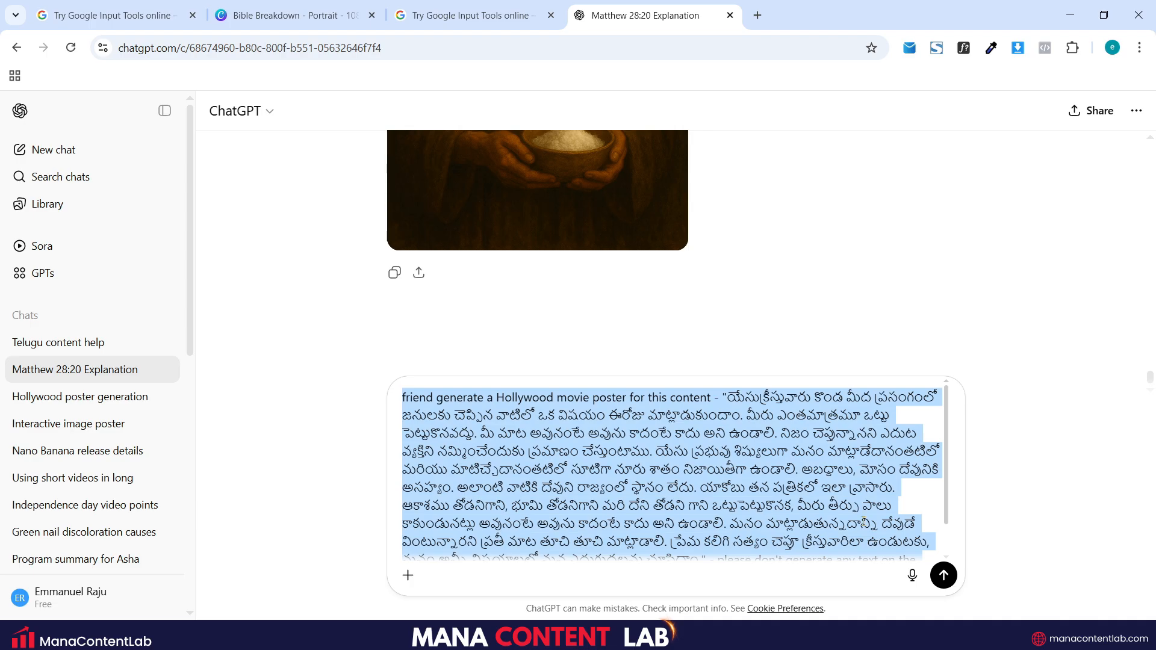
{"action": "left_click", "coordinate": [865, 523]}
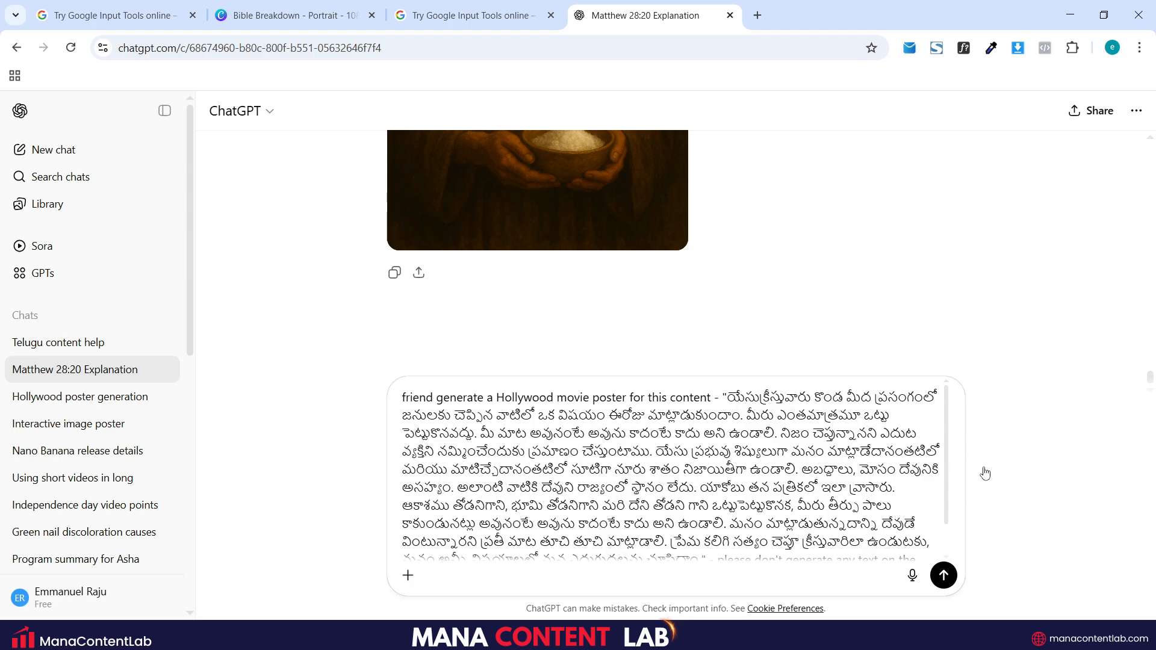
Step: Submit the quoted poster prompt in ChatGPT, look at the Google Input Tools language list, and return to the poster generation
{"action": "left_click", "coordinate": [947, 576]}
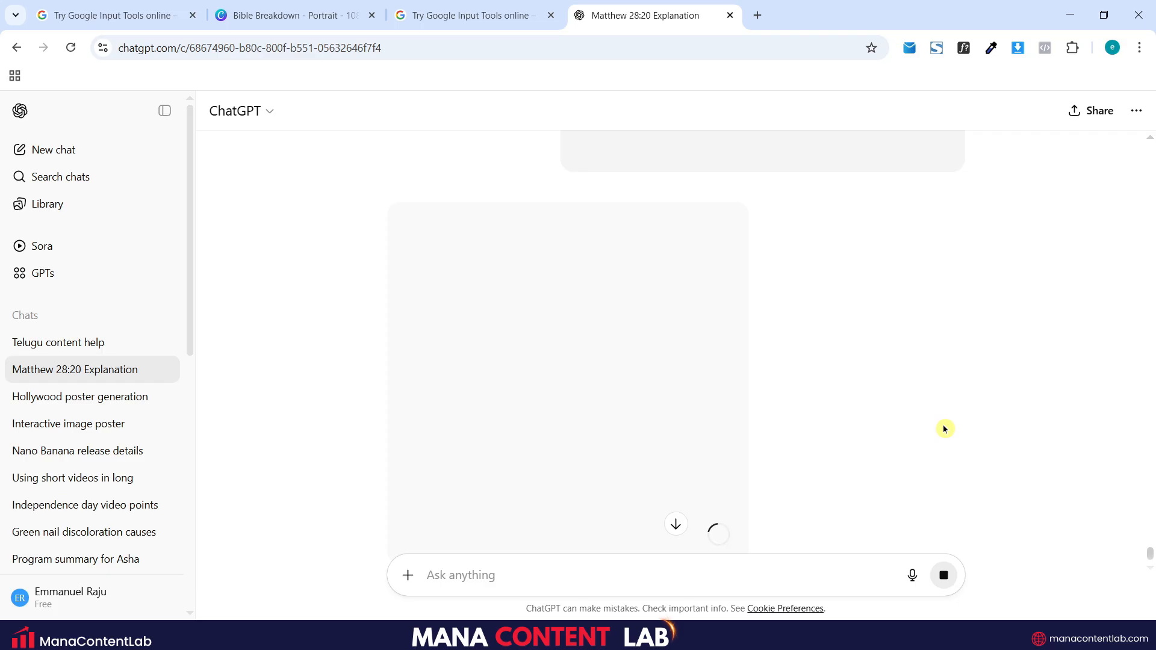
{"action": "left_click", "coordinate": [530, 13]}
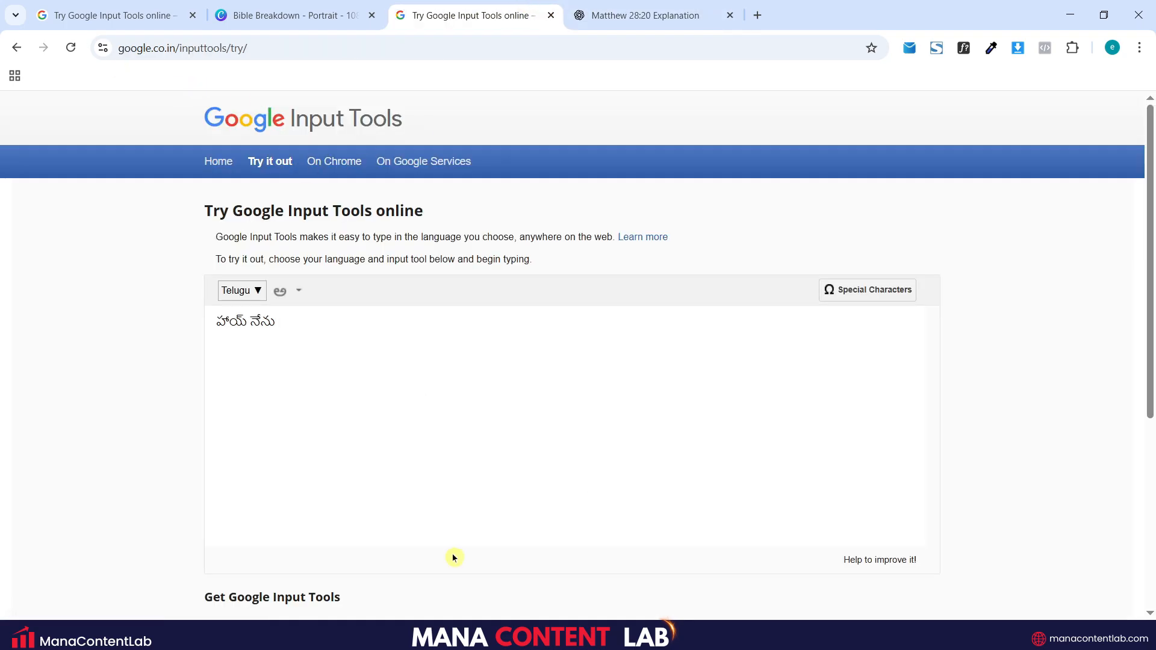
{"action": "left_click", "coordinate": [244, 292]}
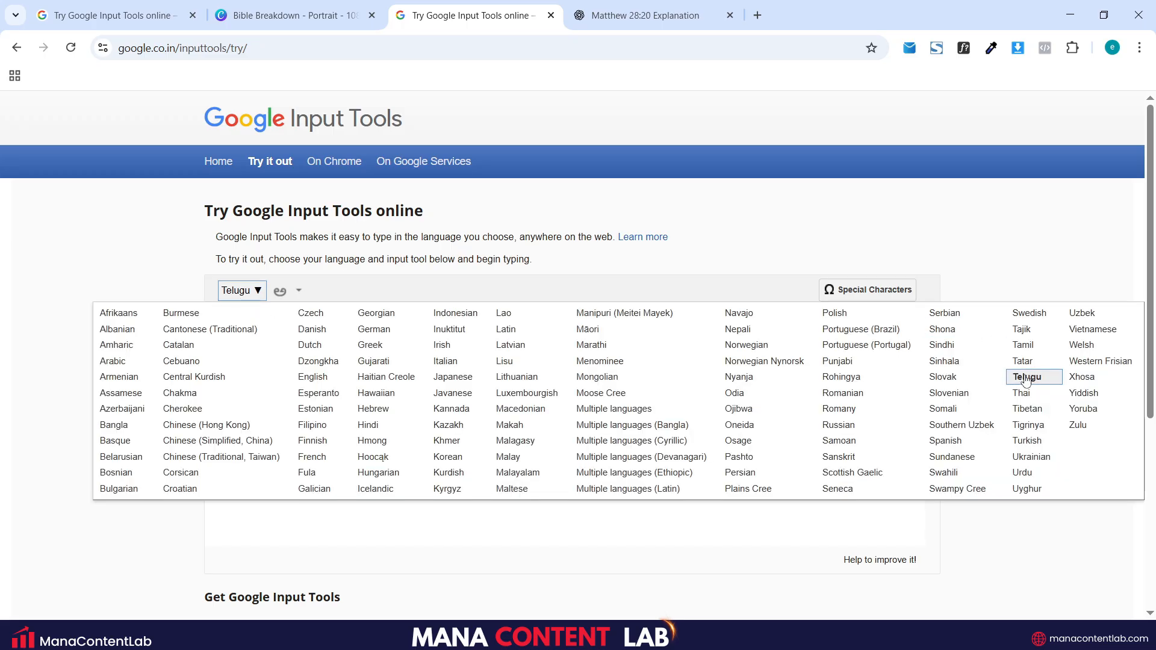
{"action": "left_click", "coordinate": [601, 14]}
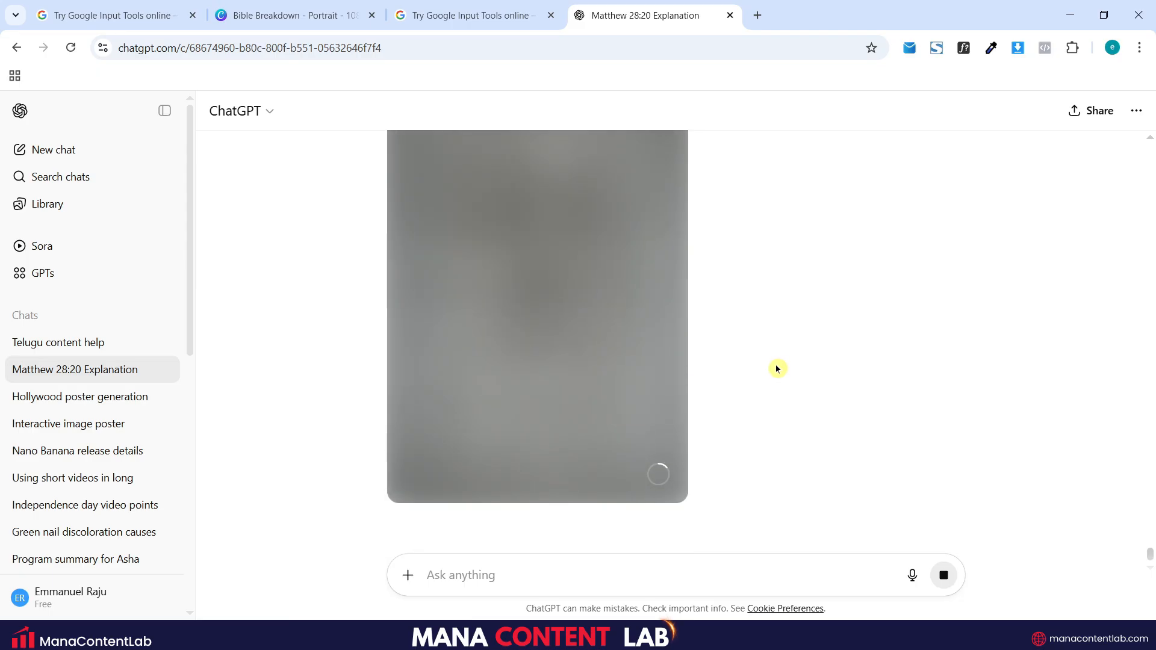
Step: In the Canva design, duplicate the Matthew 5:13 cover page, page 405, and move the copy to the end as page 408
{"action": "left_click", "coordinate": [312, 5]}
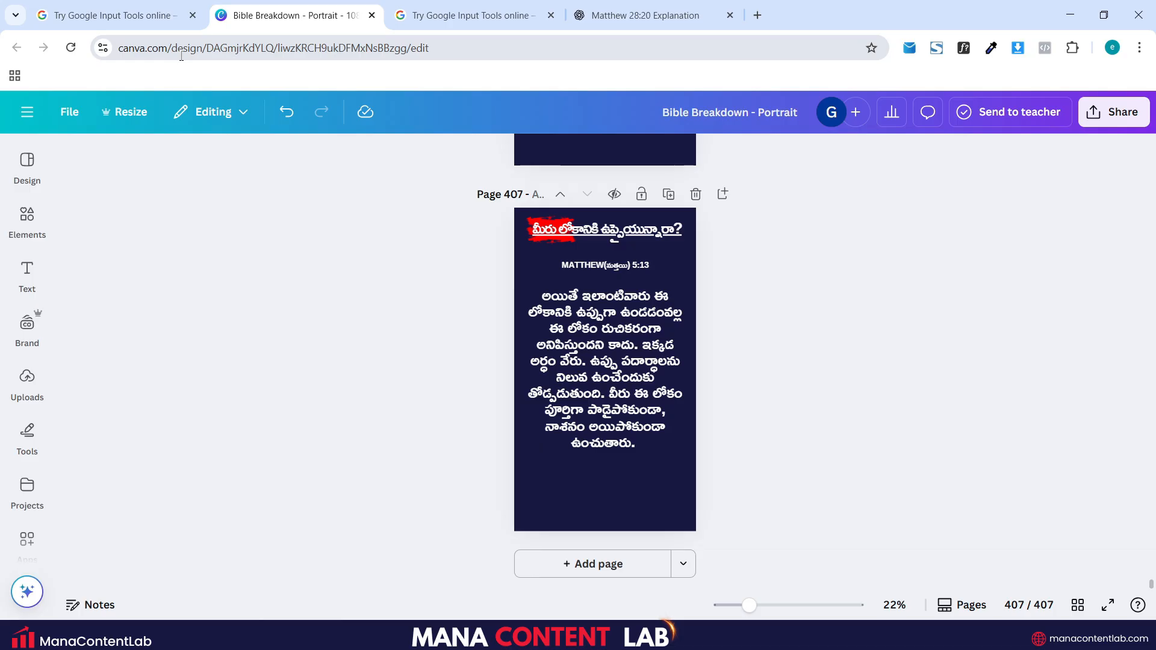
{"action": "scroll", "coordinate": [750, 388], "scroll_direction": "up", "scroll_amount": 8}
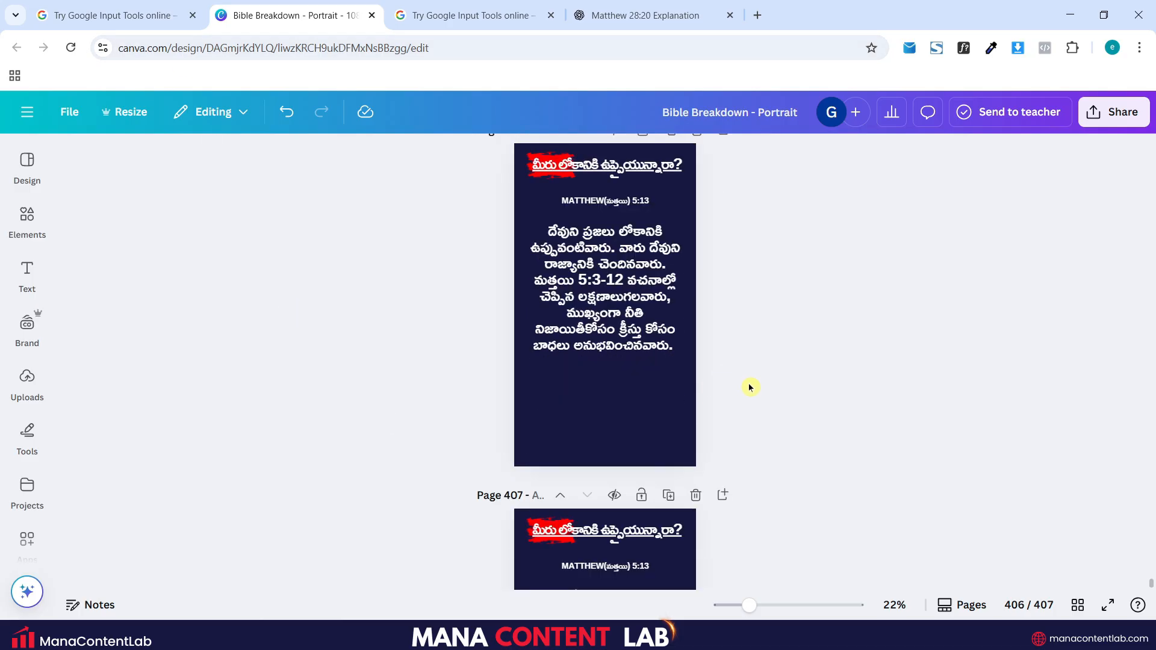
{"action": "scroll", "coordinate": [749, 388], "scroll_direction": "down", "scroll_amount": 5}
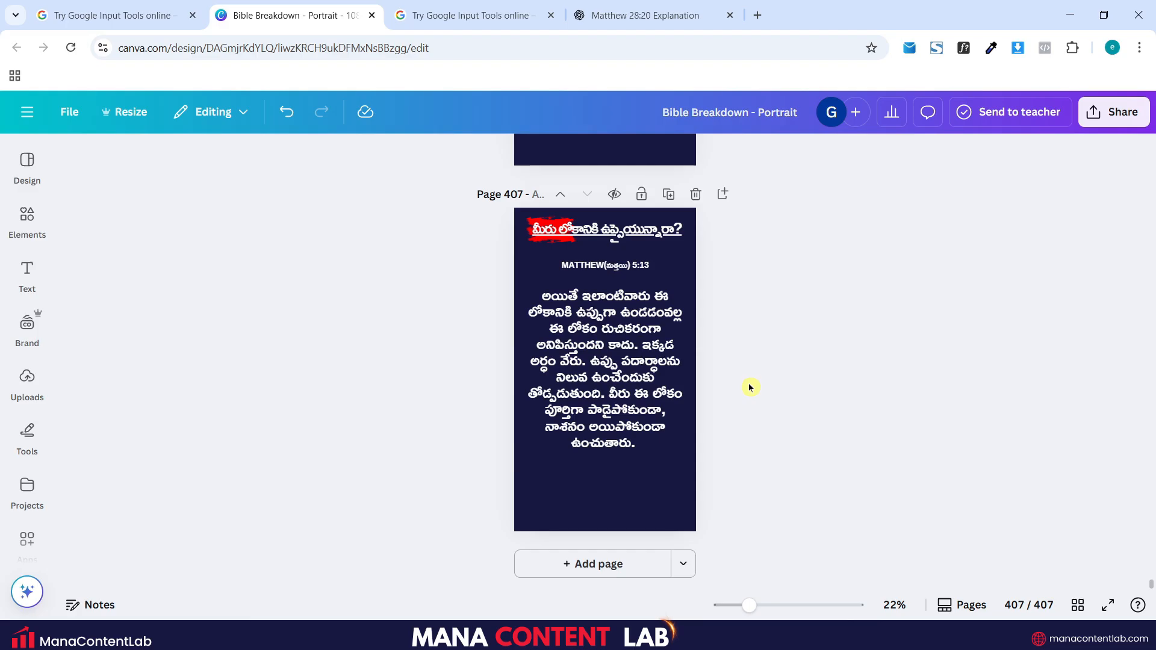
{"action": "scroll", "coordinate": [750, 388], "scroll_direction": "up", "scroll_amount": 10}
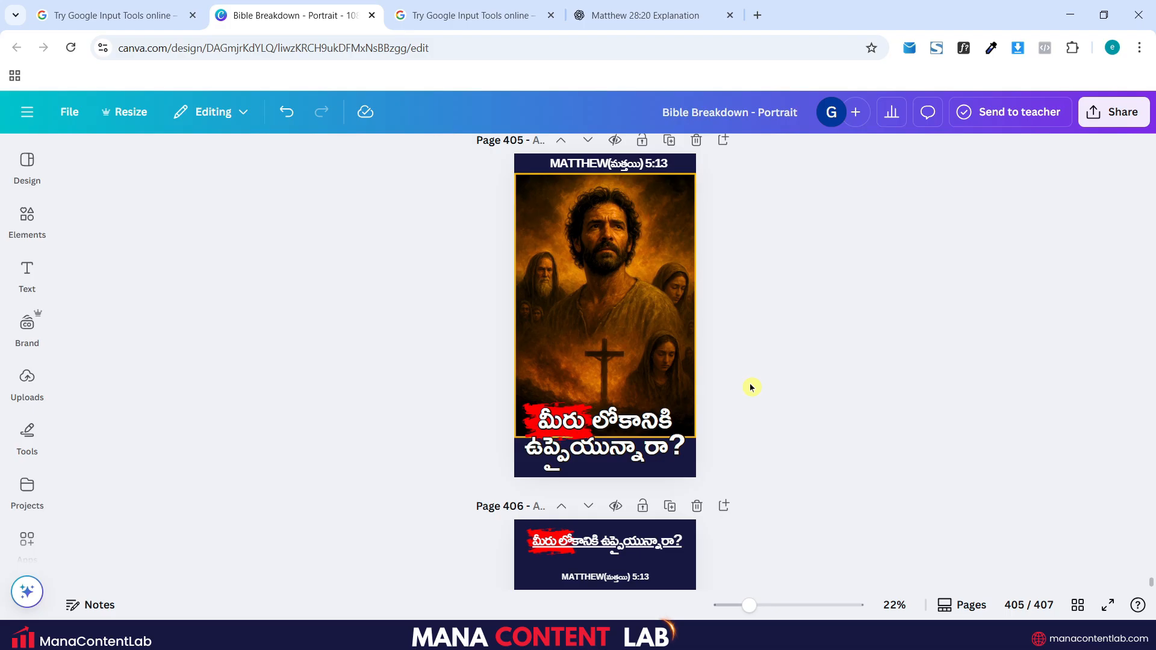
{"action": "scroll", "coordinate": [752, 388], "scroll_direction": "up", "scroll_amount": 1}
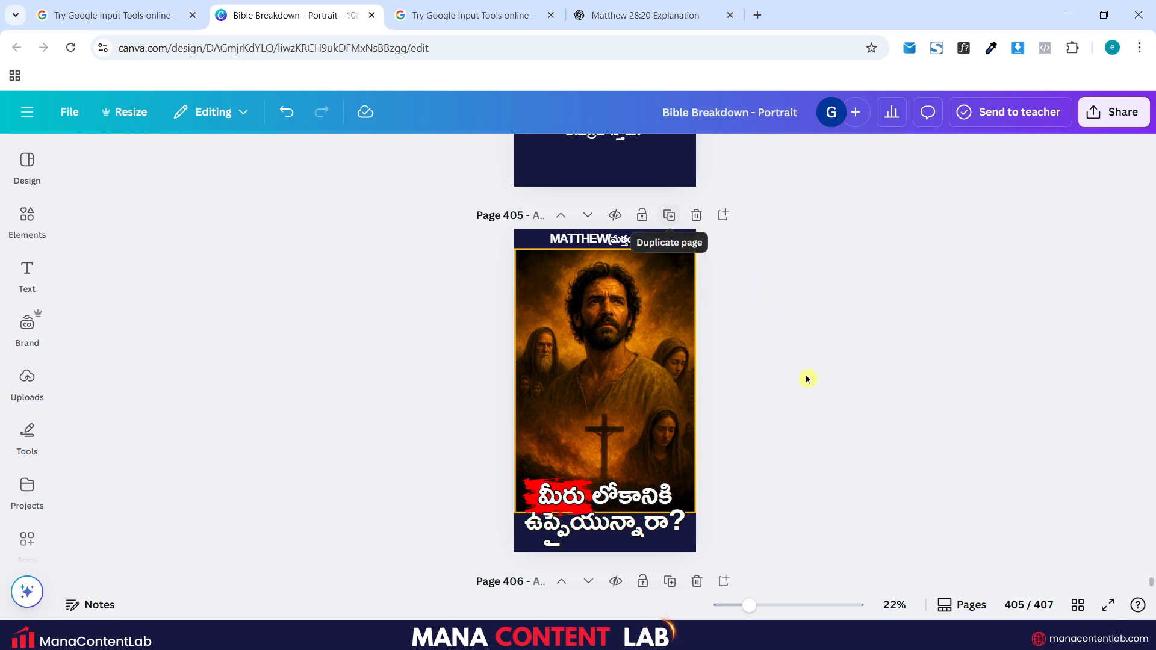
{"action": "left_click", "coordinate": [670, 216]}
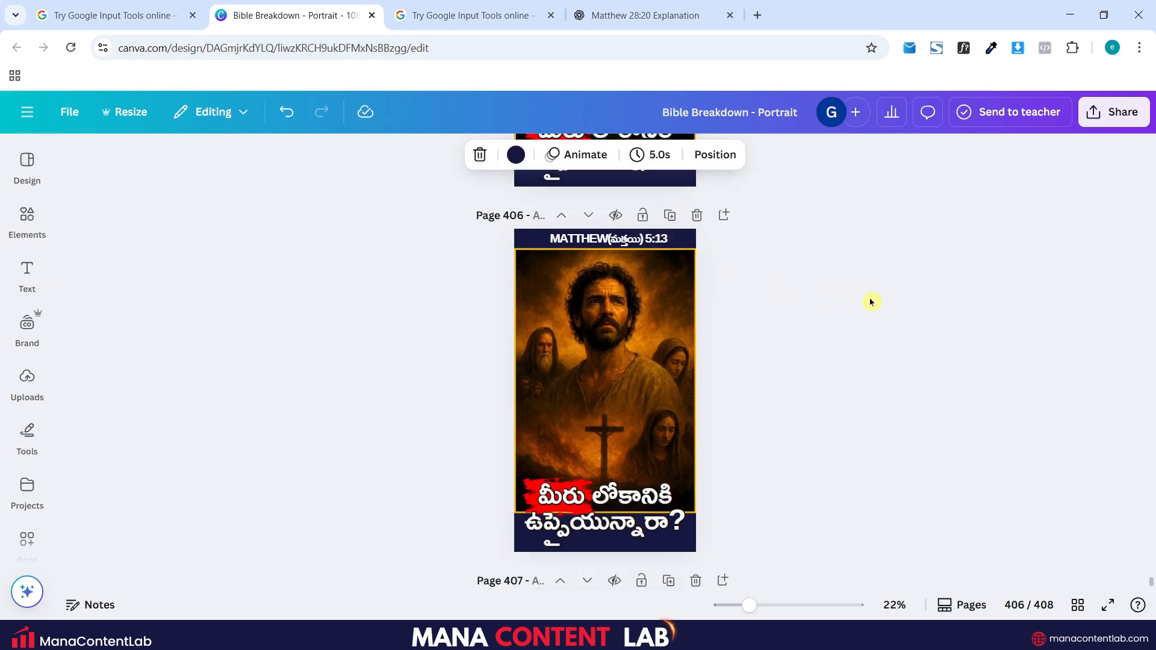
{"action": "left_click", "coordinate": [589, 216]}
{"action": "left_click", "coordinate": [589, 215]}
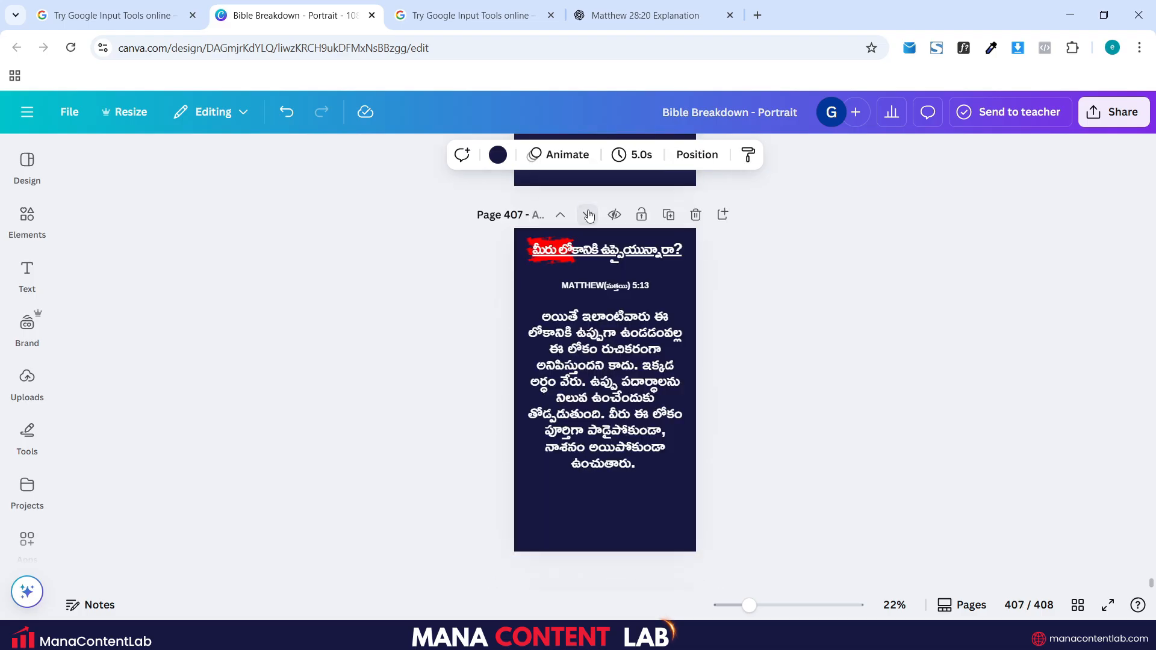
{"action": "left_click", "coordinate": [795, 421]}
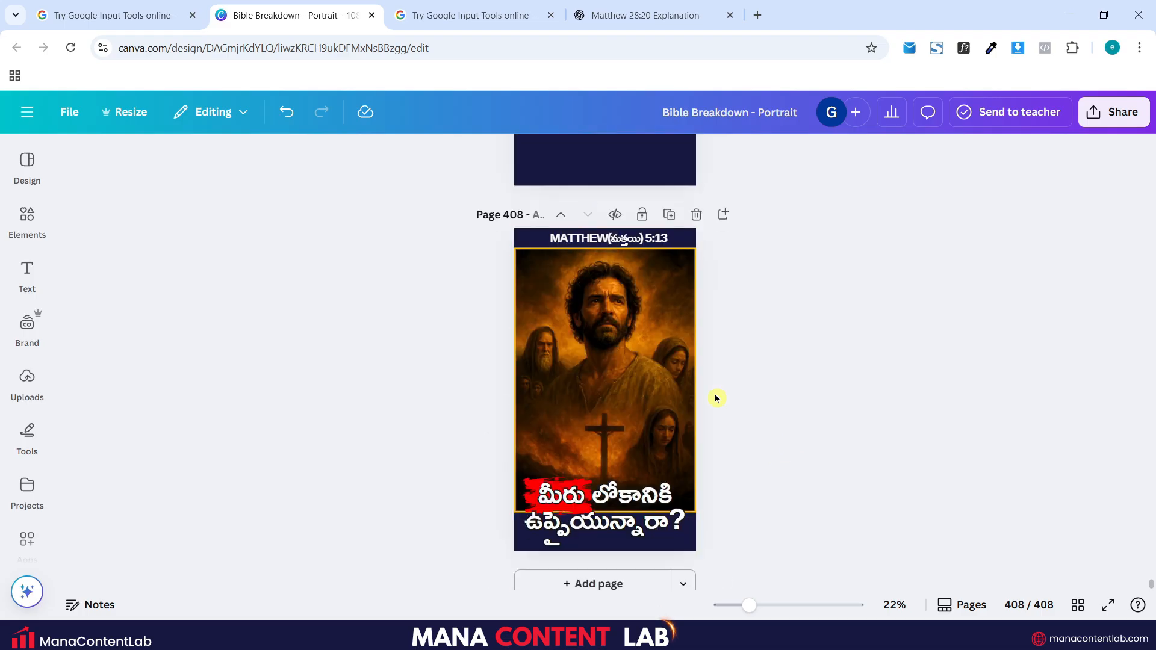
Step: Delete the old poster image from page 408, keeping its verse reference and title
{"action": "left_click", "coordinate": [600, 365]}
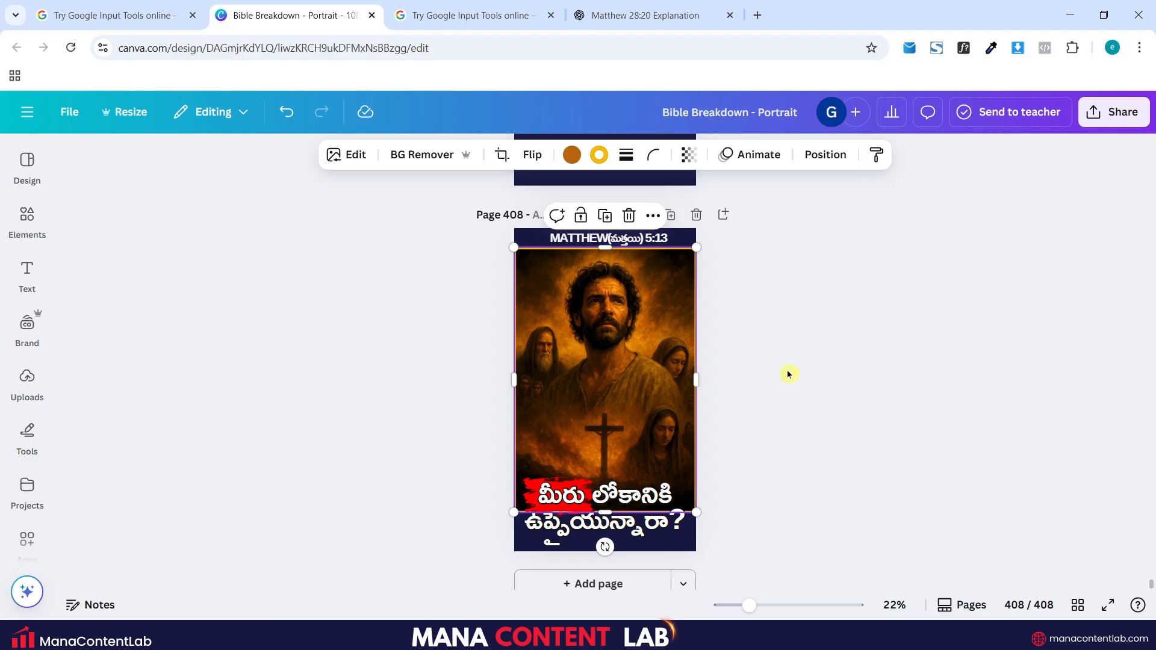
{"action": "left_click", "coordinate": [630, 216]}
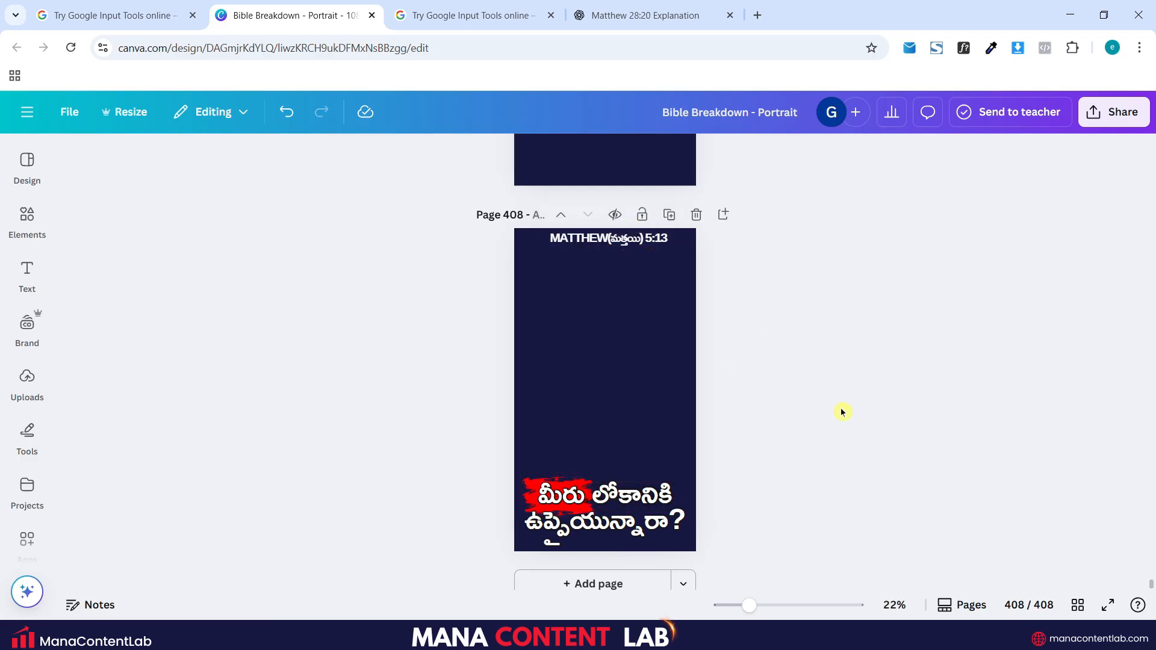
Step: Copy the verse reference "మత్తయి 5:34" from the end of the Telugu content in Google Input Tools
{"action": "left_click", "coordinate": [500, 10]}
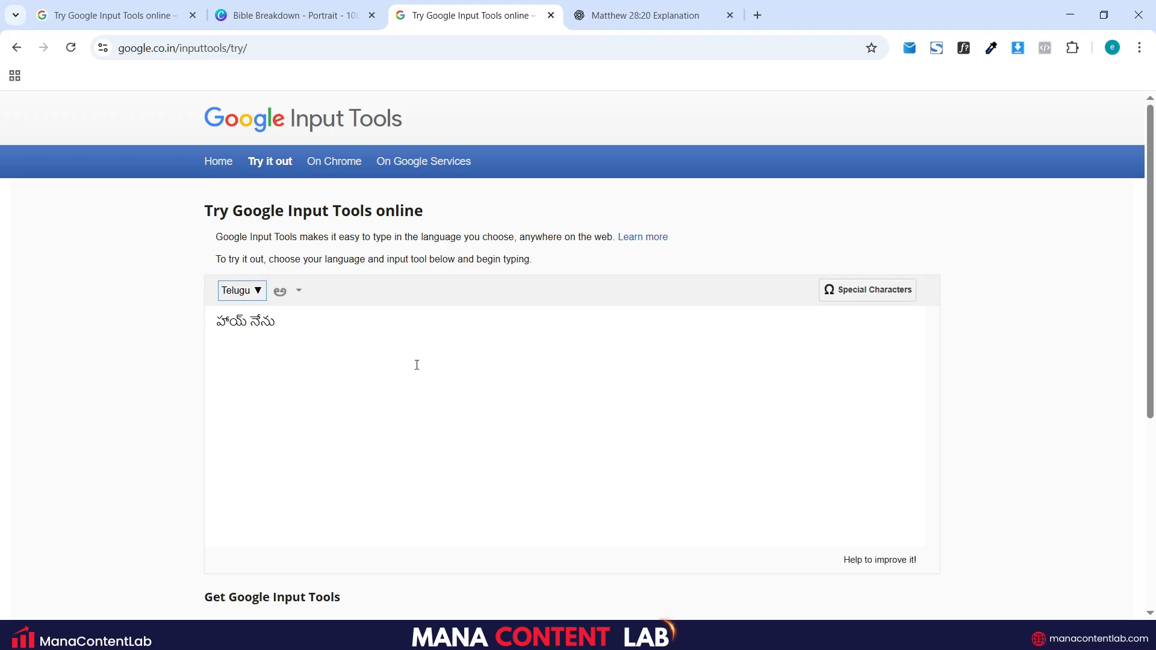
{"action": "left_click", "coordinate": [71, 6]}
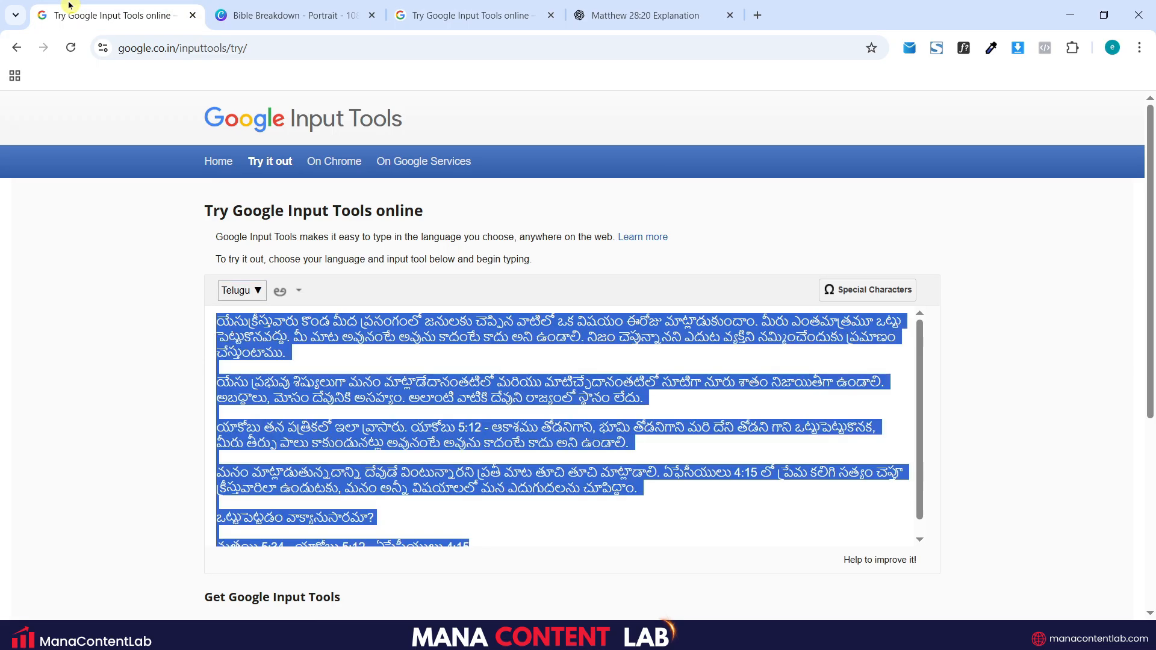
{"action": "left_click", "coordinate": [394, 6]}
{"action": "left_click", "coordinate": [359, 6]}
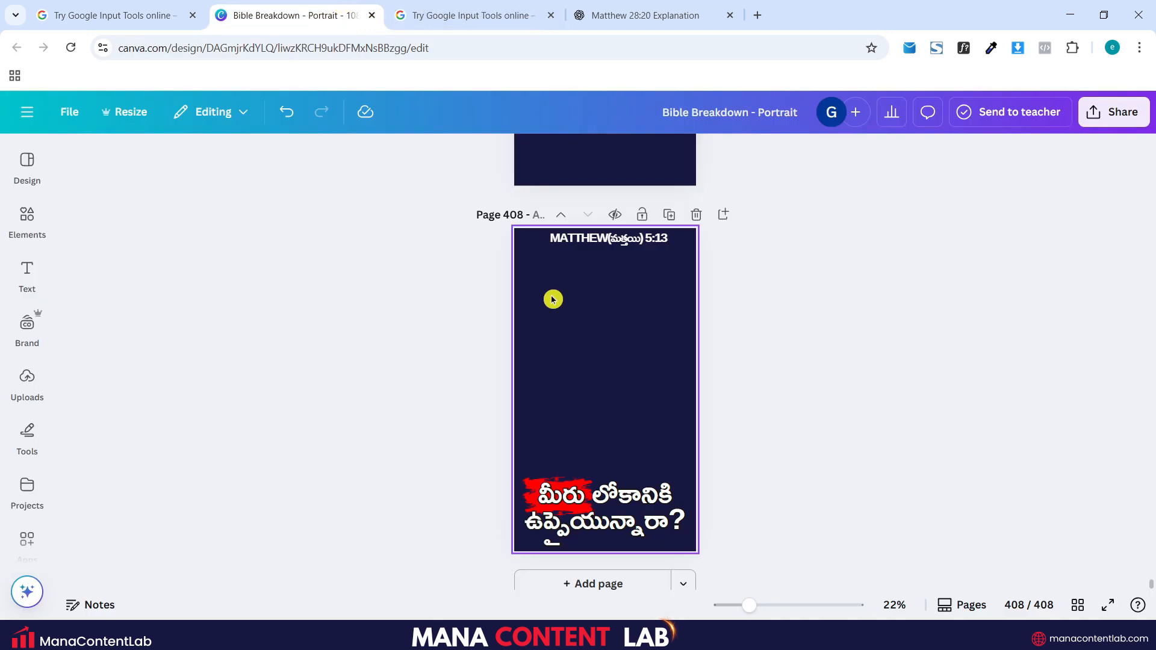
{"action": "left_click", "coordinate": [126, 5]}
{"action": "left_click", "coordinate": [348, 384]}
{"action": "scroll", "coordinate": [348, 384], "scroll_direction": "down", "scroll_amount": 1}
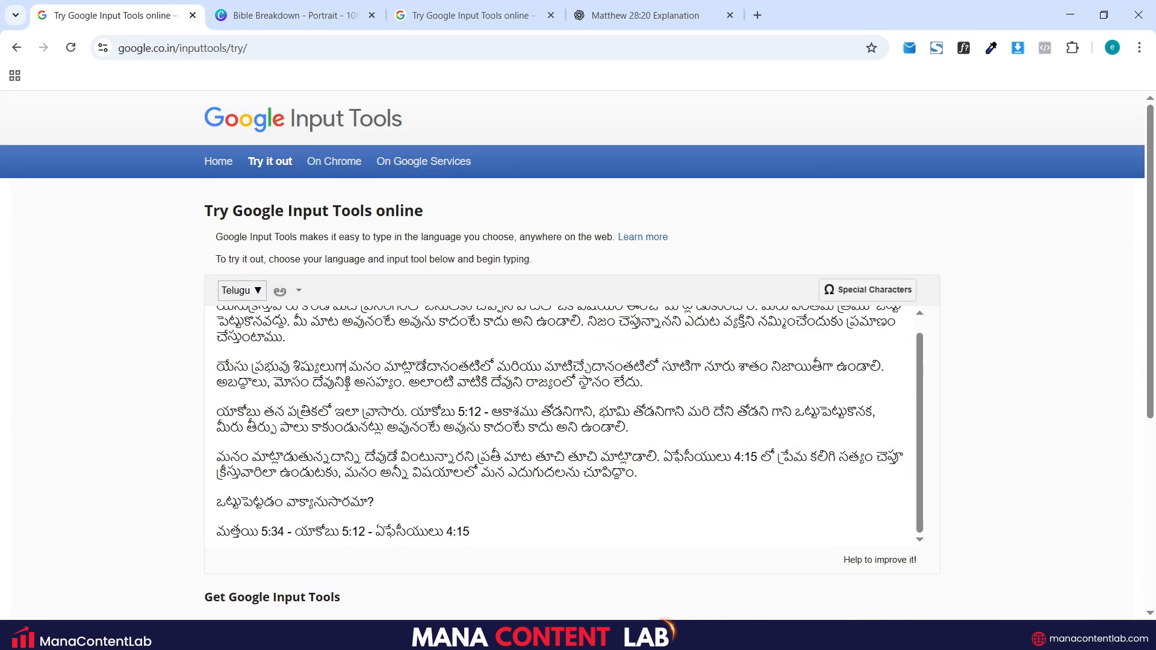
{"action": "scroll", "coordinate": [442, 474], "scroll_direction": "up", "scroll_amount": 1}
{"action": "scroll", "coordinate": [433, 474], "scroll_direction": "down", "scroll_amount": 1}
{"action": "left_click_drag", "start_coordinate": [217, 531], "coordinate": [285, 536]}
{"action": "key", "text": "ctrl+c"}
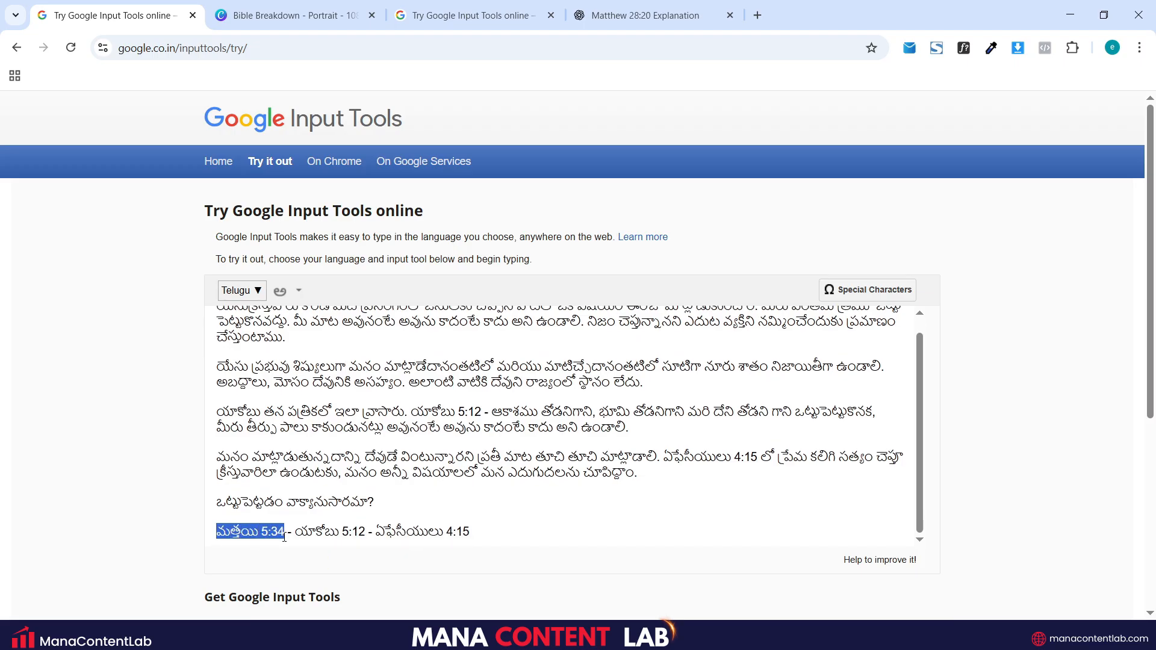
Step: Replace the verse reference on page 408 of the Canva design with "MATTHEW(మత్తయి) 5:34"
{"action": "left_click", "coordinate": [289, 15]}
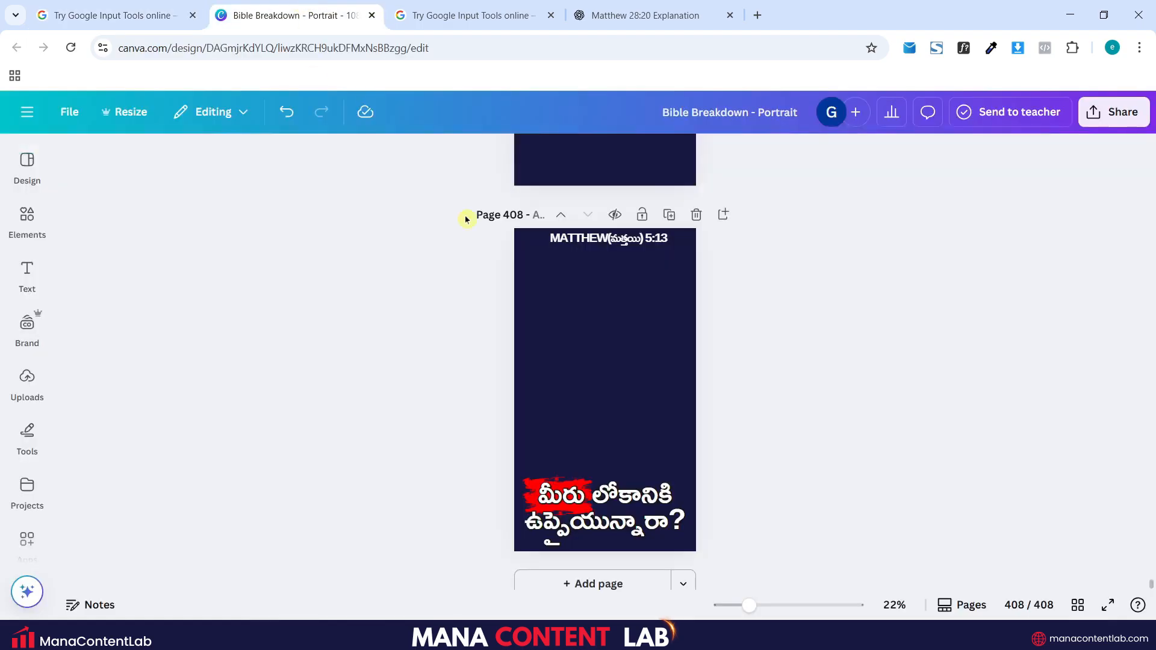
{"action": "left_click", "coordinate": [612, 241]}
{"action": "double_click", "coordinate": [612, 241]}
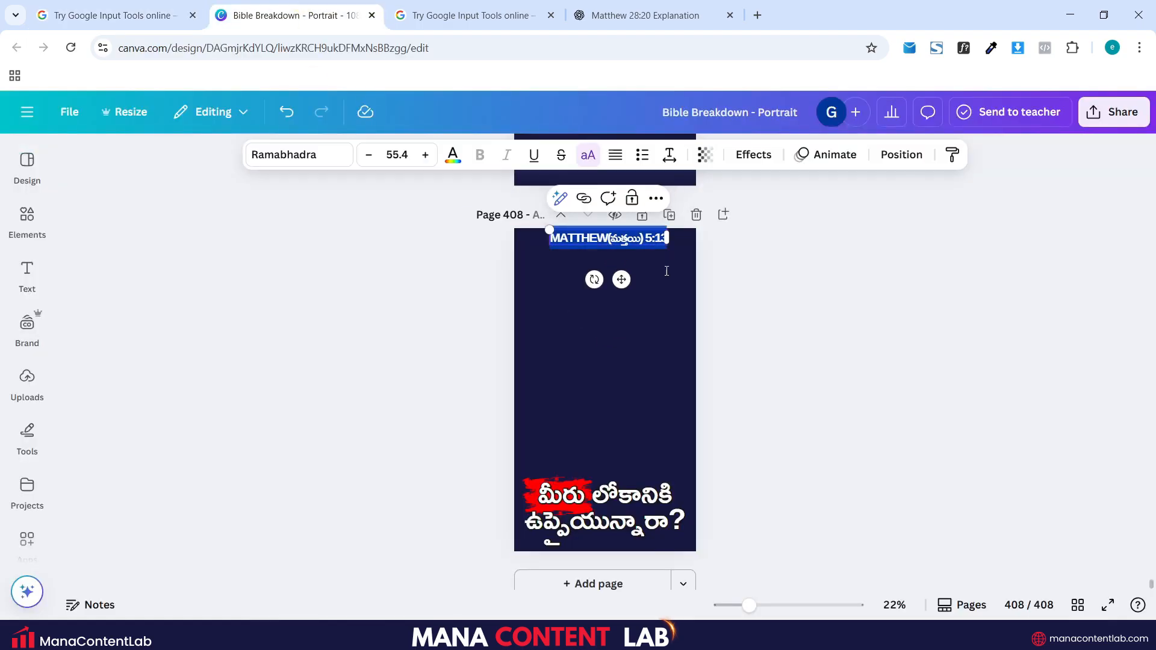
{"action": "key", "text": "ctrl+v"}
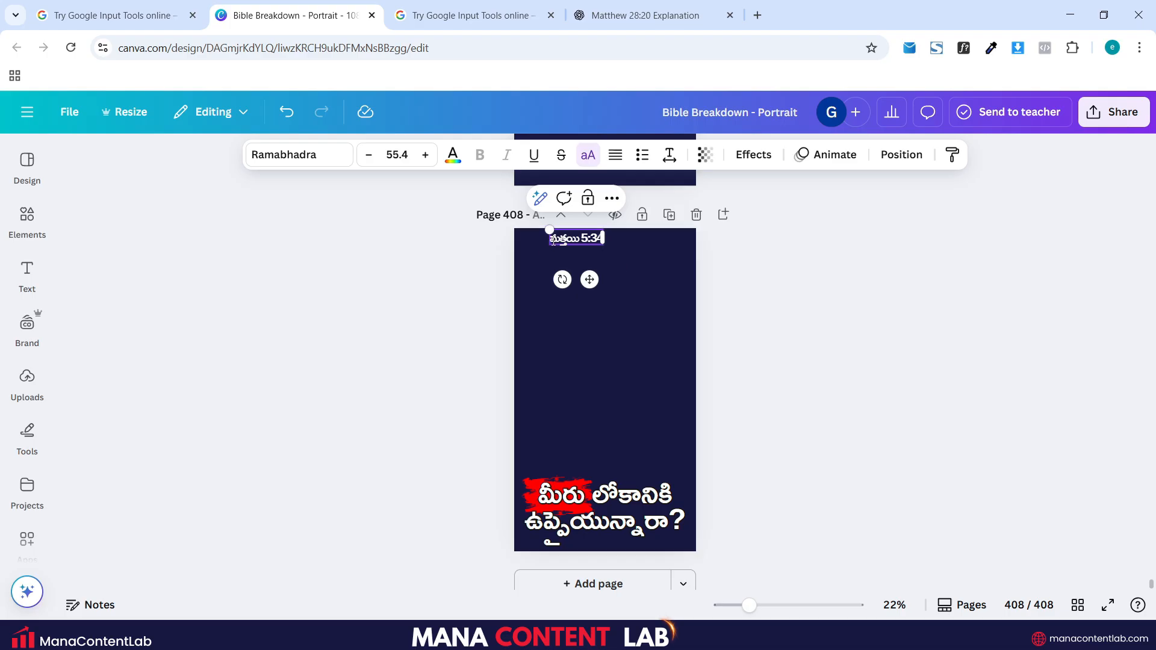
{"action": "type", "text": "MATTHEW"}
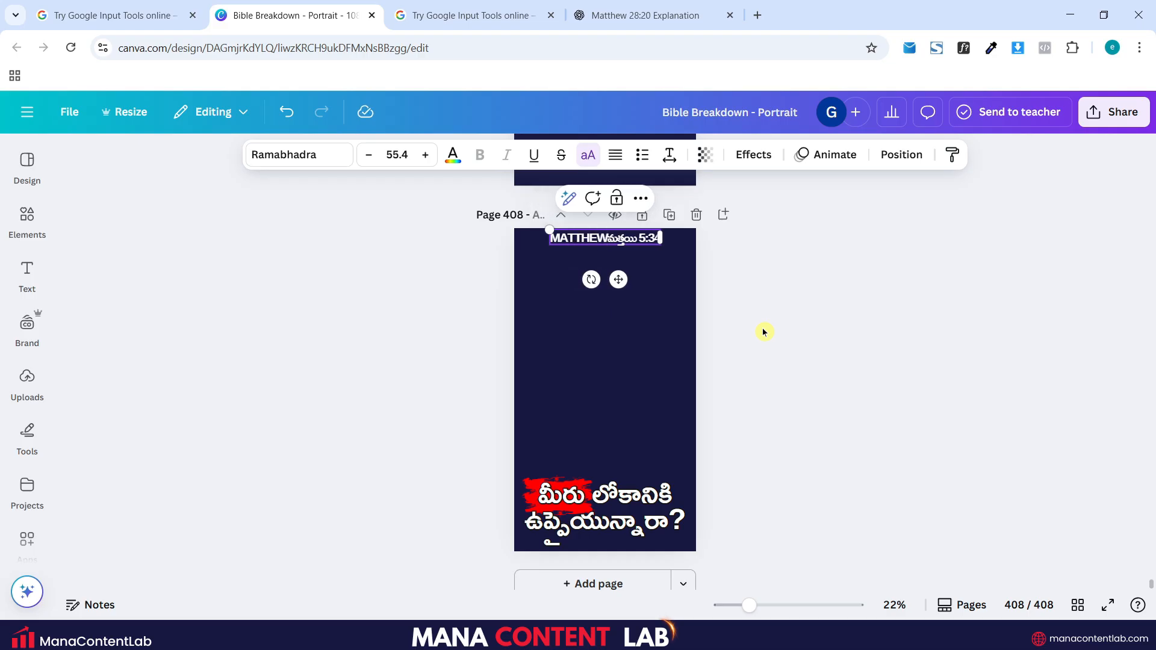
{"action": "type", "text": "(మత్తయి"}
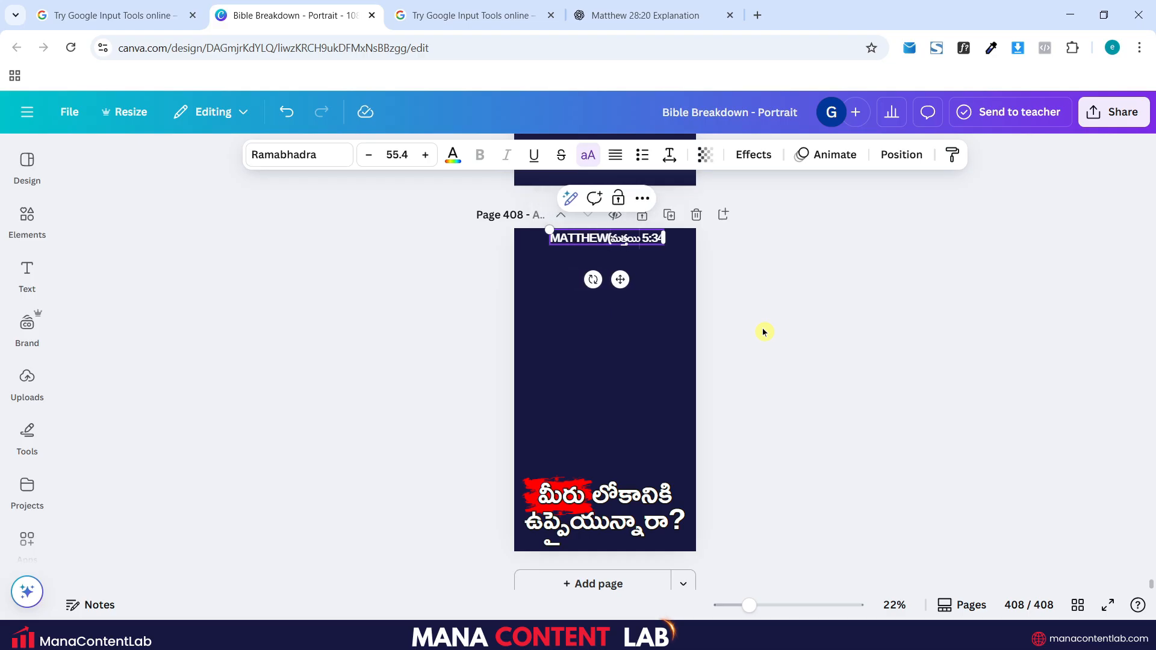
{"action": "type", "text": ")"}
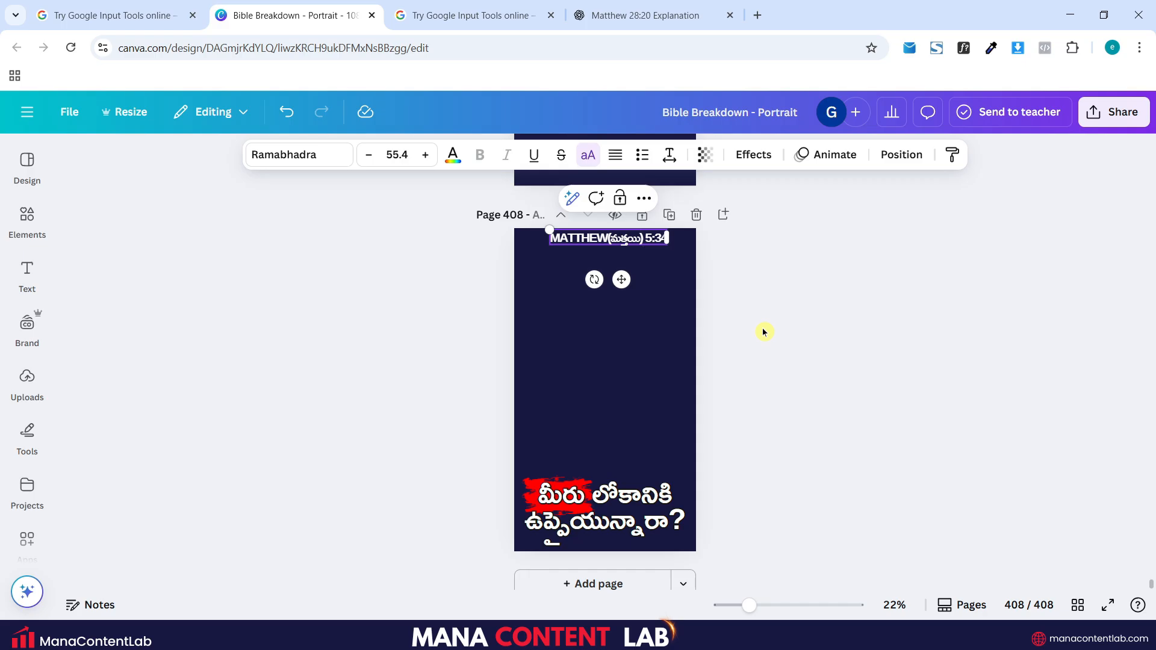
{"action": "key", "text": "Delete"}
{"action": "left_click", "coordinate": [764, 332]}
Step: Centre the verse reference horizontally at the top edge of page 408
{"action": "mouse_move", "coordinate": [637, 243]}
{"action": "left_mouse_down"}
{"action": "mouse_move", "coordinate": [627, 240]}
{"action": "mouse_move", "coordinate": [637, 244]}
{"action": "left_mouse_up"}
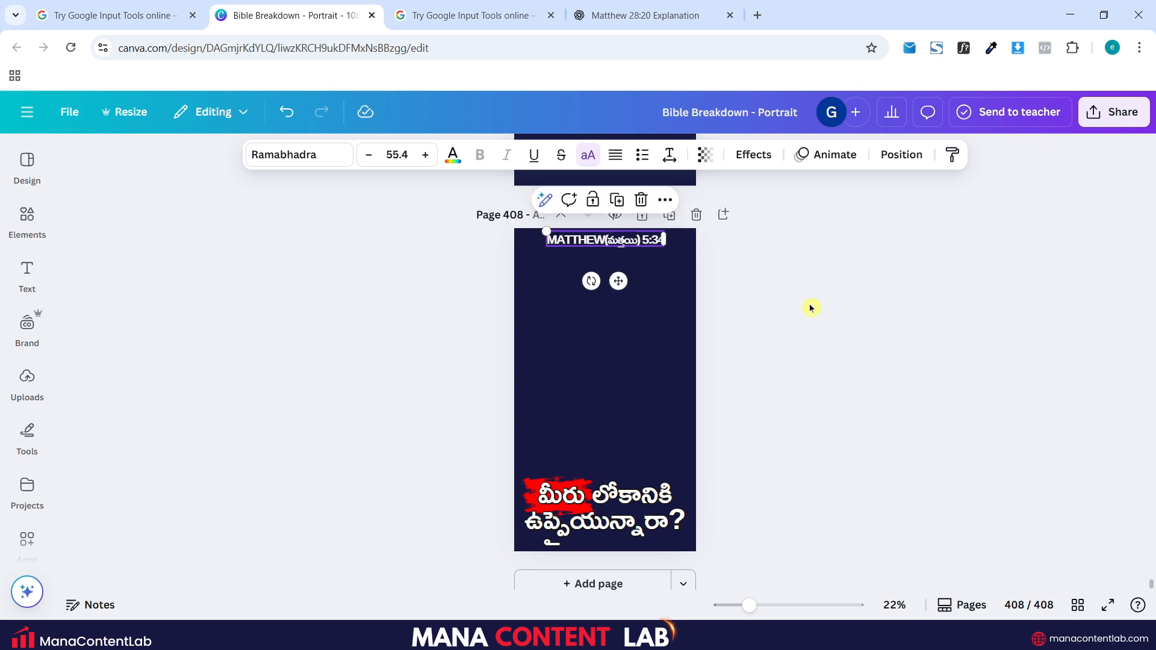
{"action": "left_click", "coordinate": [812, 308]}
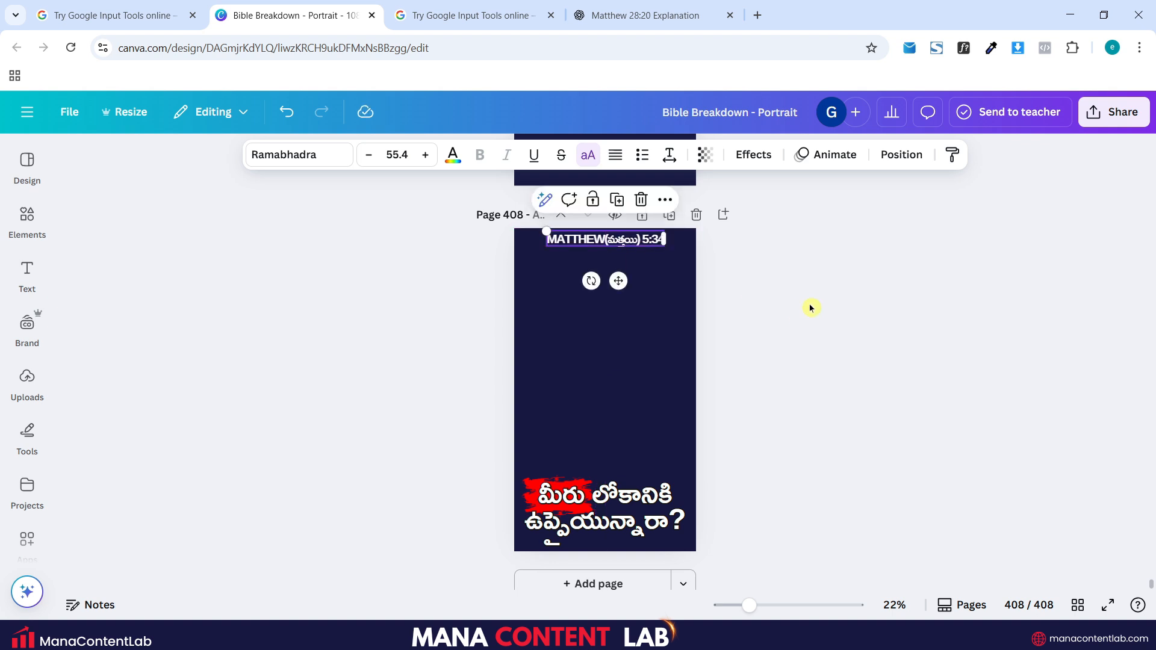
{"action": "left_click", "coordinate": [811, 308]}
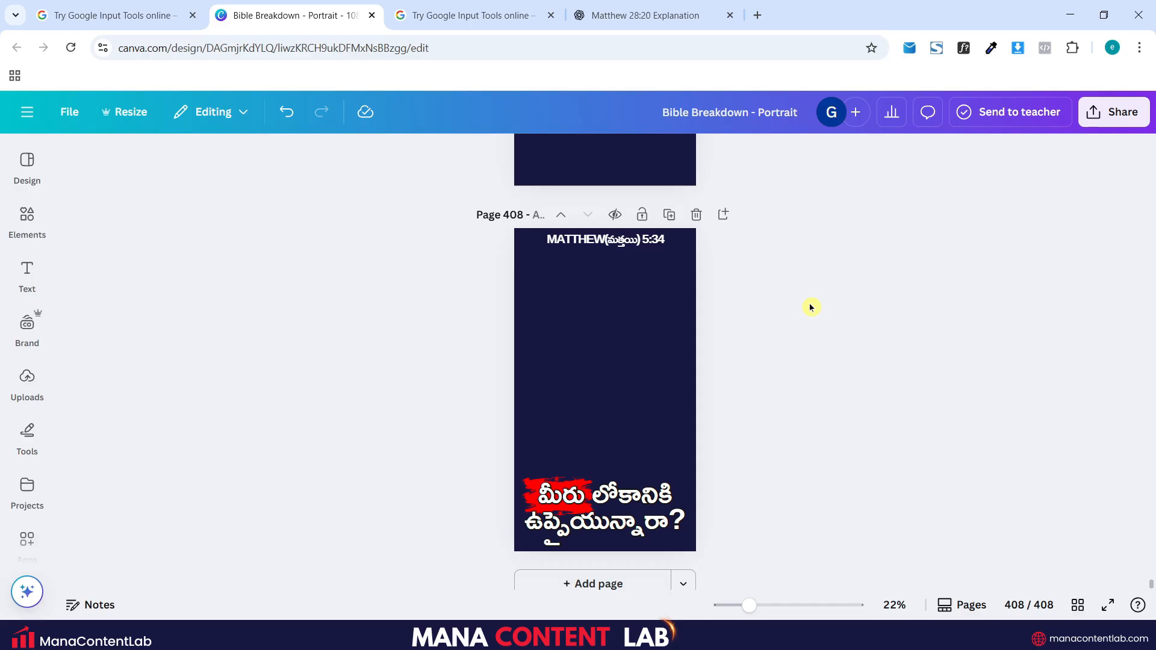
Step: Copy "ఒట్టుపెట్టడం వాక్యానుసారమా?" from the Telugu content in Google Input Tools and replace the title on page 408 in Canva with it
{"action": "left_click", "coordinate": [150, 13]}
{"action": "left_click", "coordinate": [333, 440]}
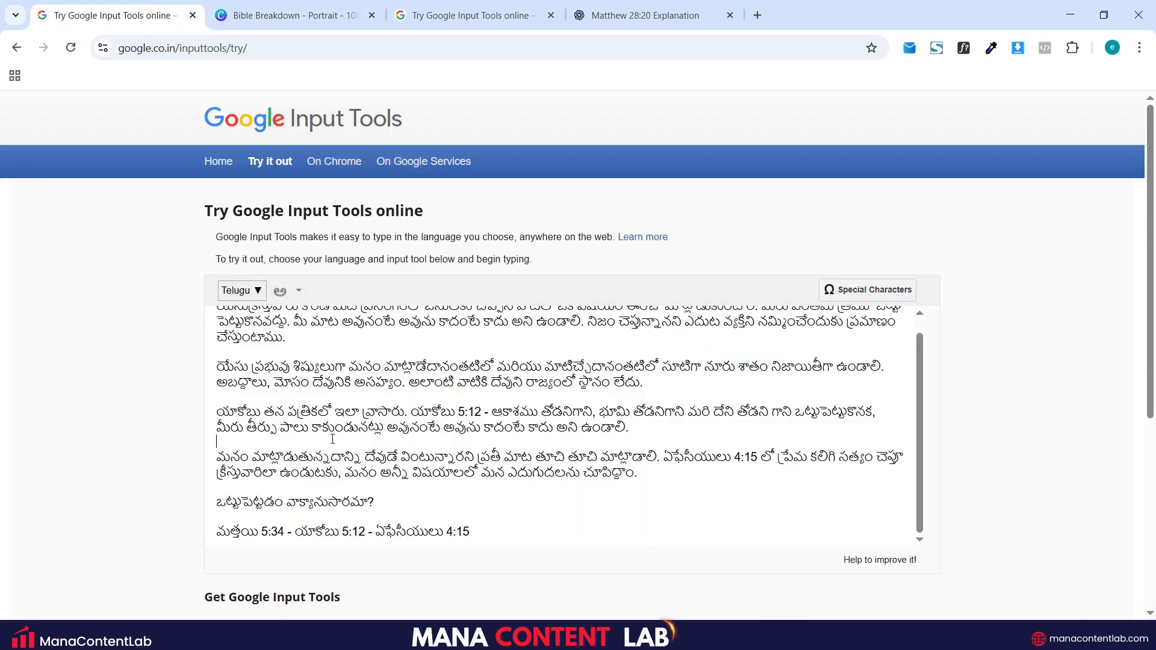
{"action": "left_click_drag", "start_coordinate": [218, 505], "coordinate": [375, 505]}
{"action": "key", "text": "ctrl+c"}
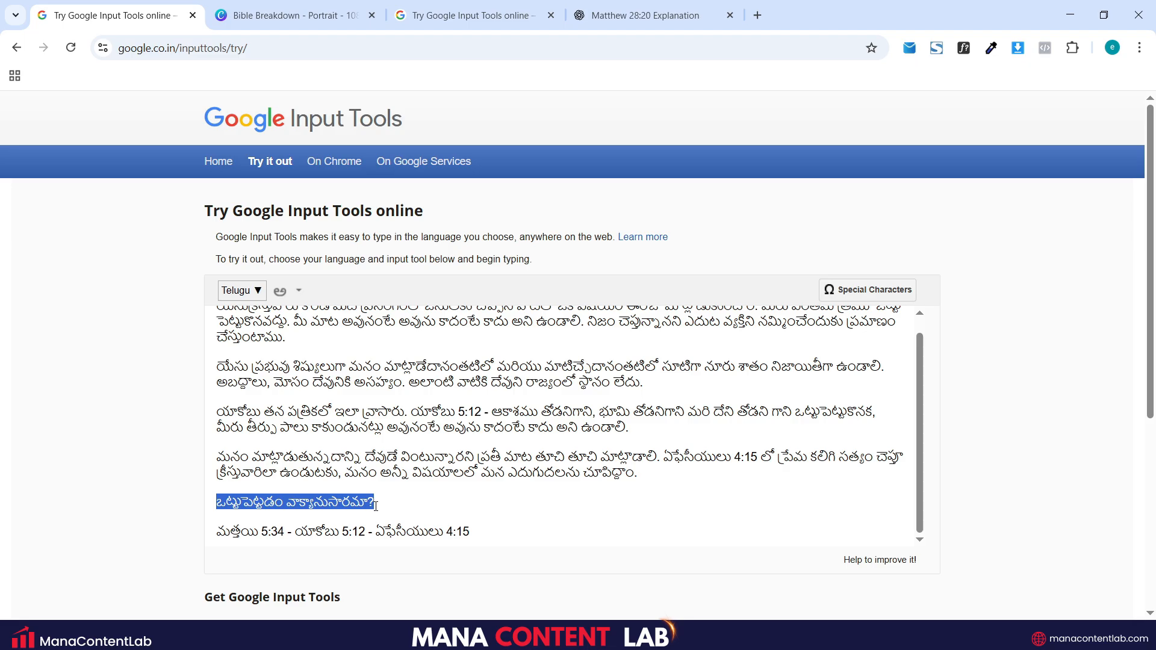
{"action": "left_click", "coordinate": [293, 14]}
{"action": "left_click", "coordinate": [610, 509]}
{"action": "double_click", "coordinate": [611, 508]}
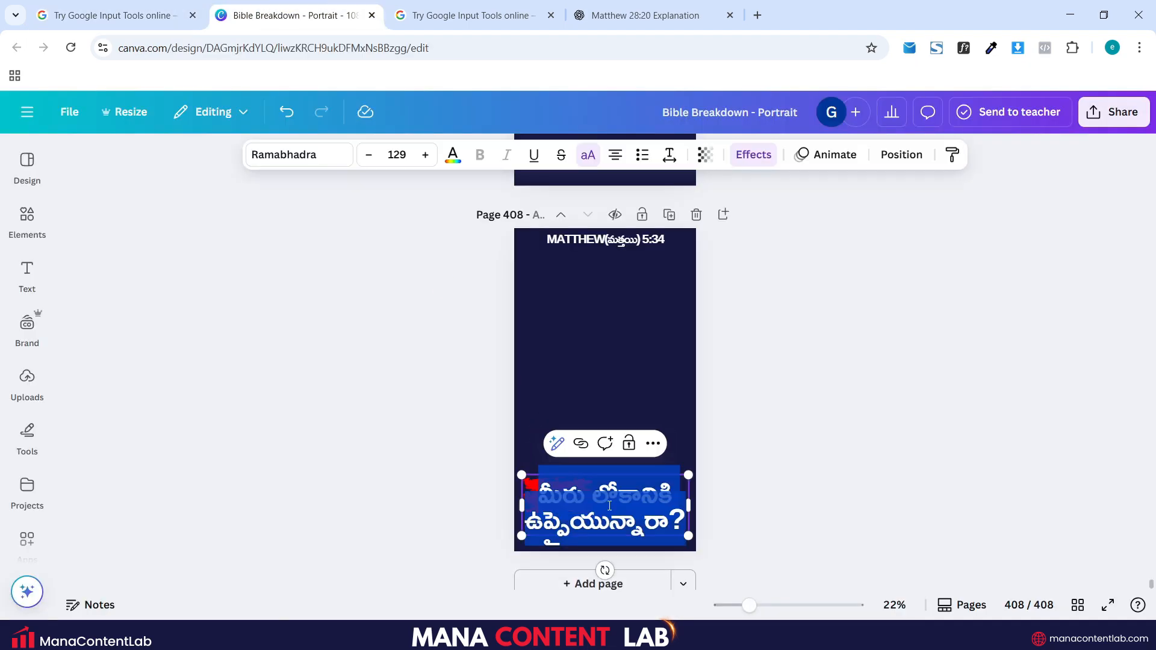
{"action": "key", "text": "ctrl+v"}
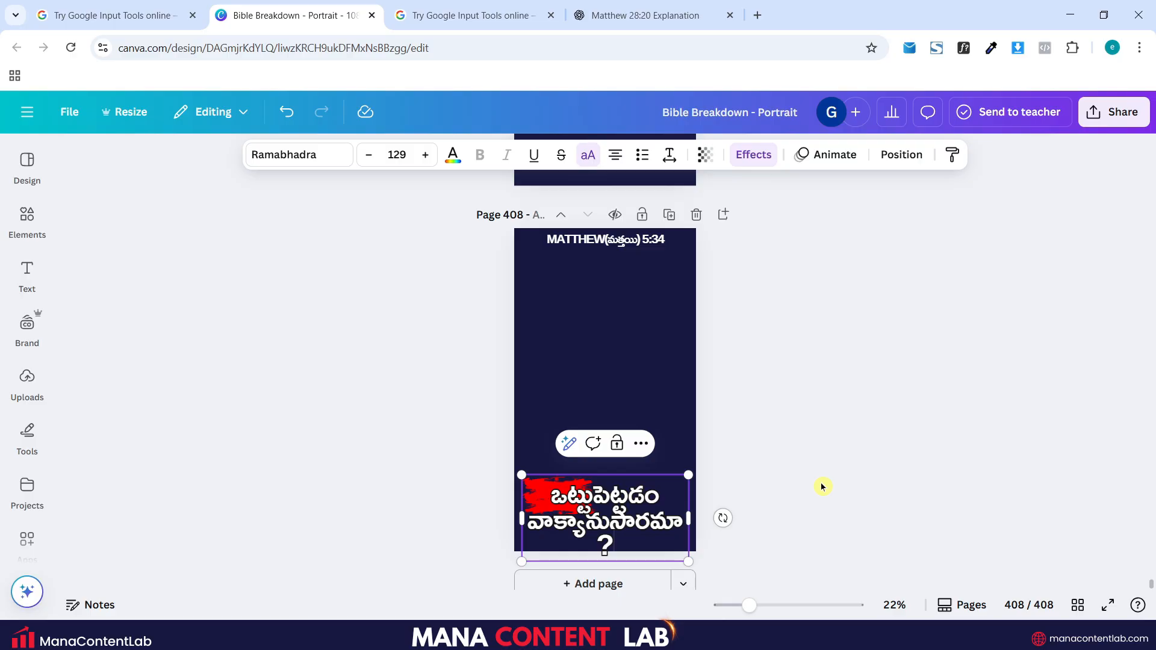
{"action": "left_click", "coordinate": [770, 481]}
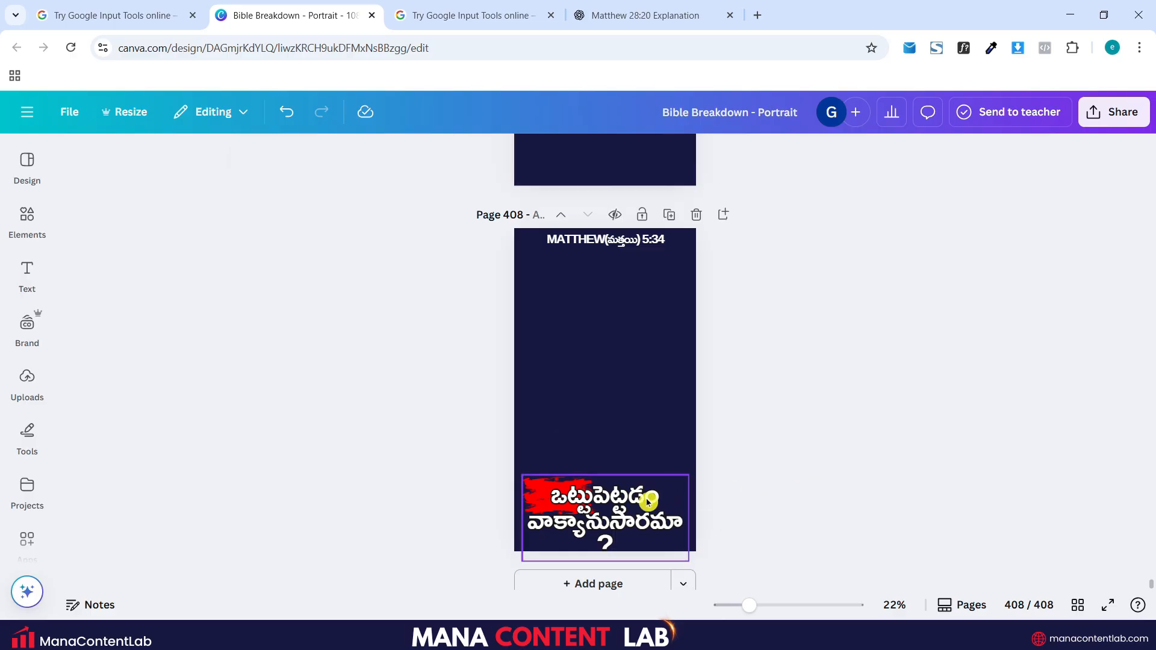
Step: Widen the title's text box so that the question fits on two lines and stays centred on the page
{"action": "left_click", "coordinate": [638, 509]}
{"action": "left_click_drag", "start_coordinate": [689, 516], "coordinate": [640, 515]}
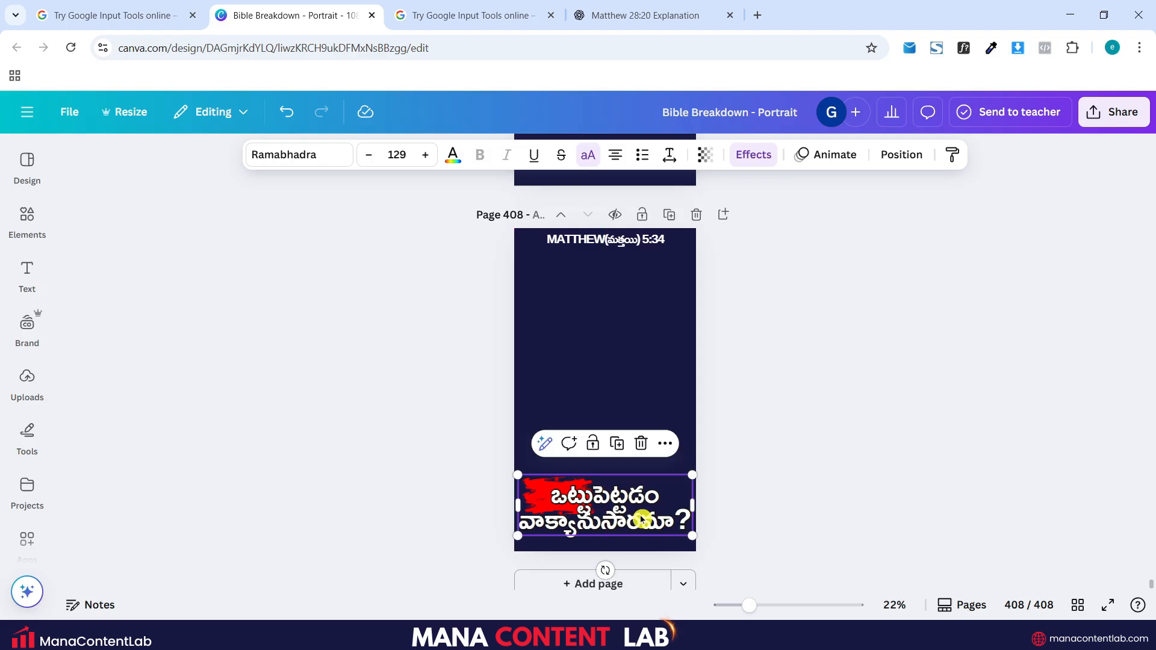
Step: Reorder page 408's layers so the red brush stroke lies beneath the title, and place the stroke behind the title's first line
{"action": "right_click", "coordinate": [598, 507]}
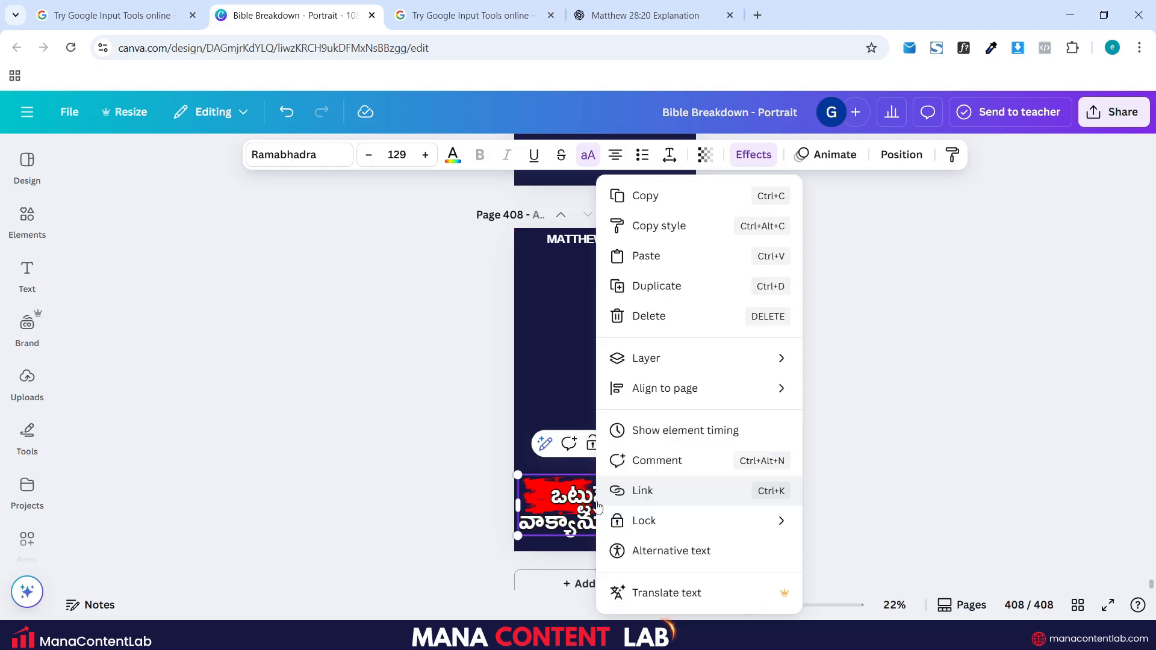
{"action": "mouse_move", "coordinate": [677, 359]}
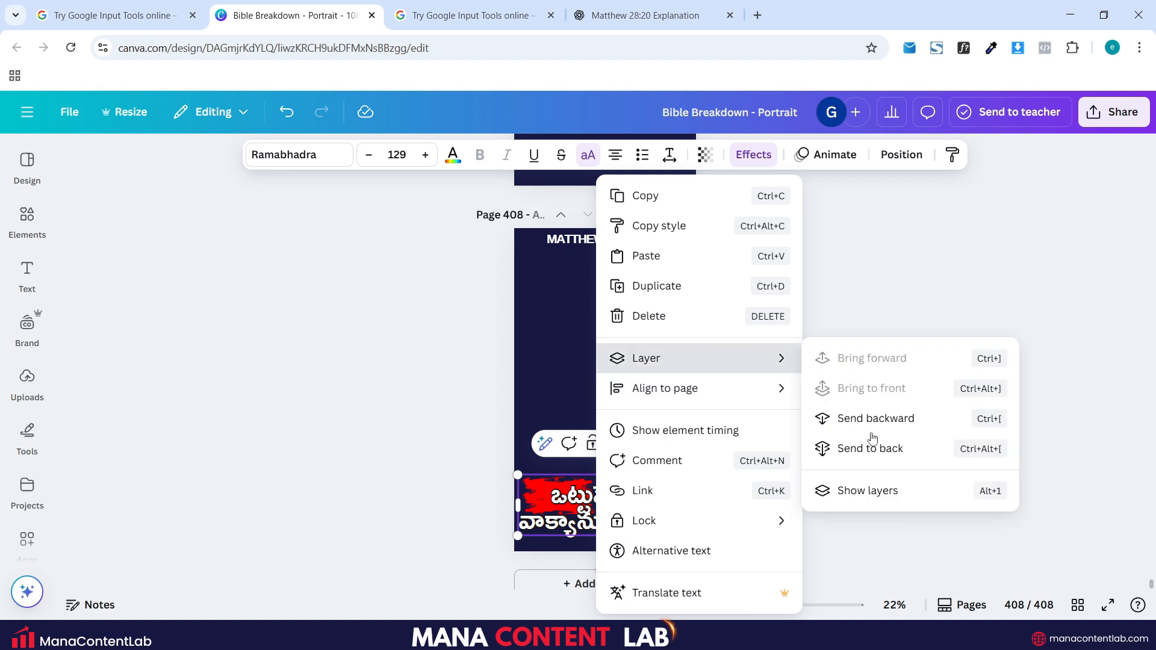
{"action": "left_click", "coordinate": [885, 494]}
{"action": "left_click_drag", "start_coordinate": [225, 377], "coordinate": [231, 452]}
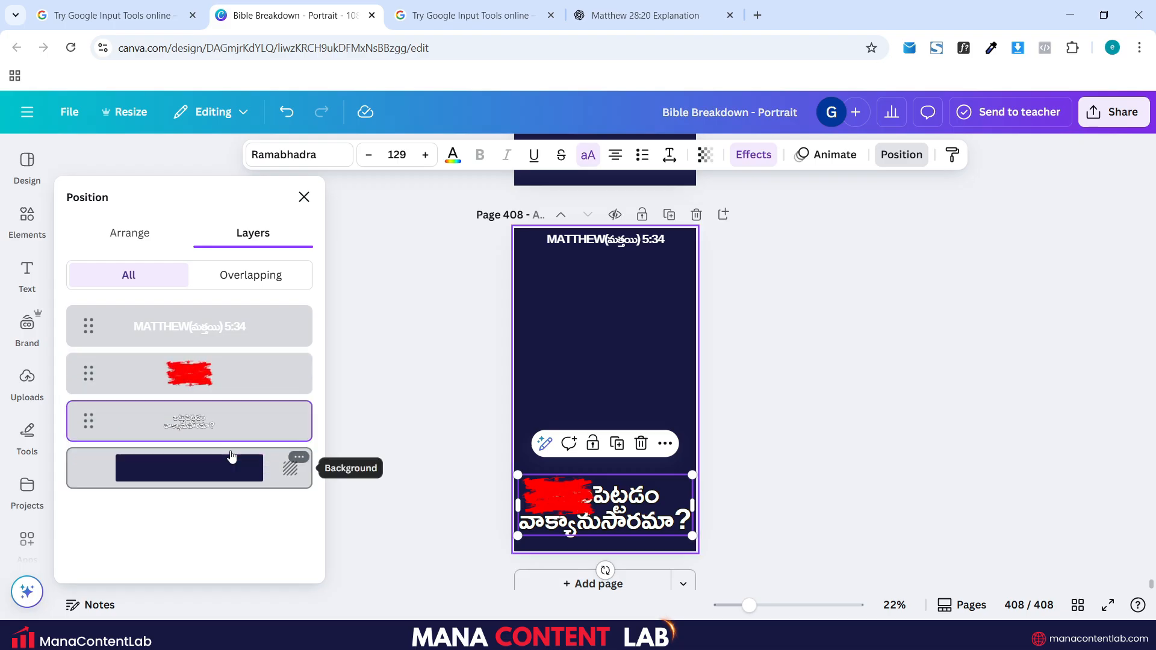
{"action": "left_click", "coordinate": [561, 499]}
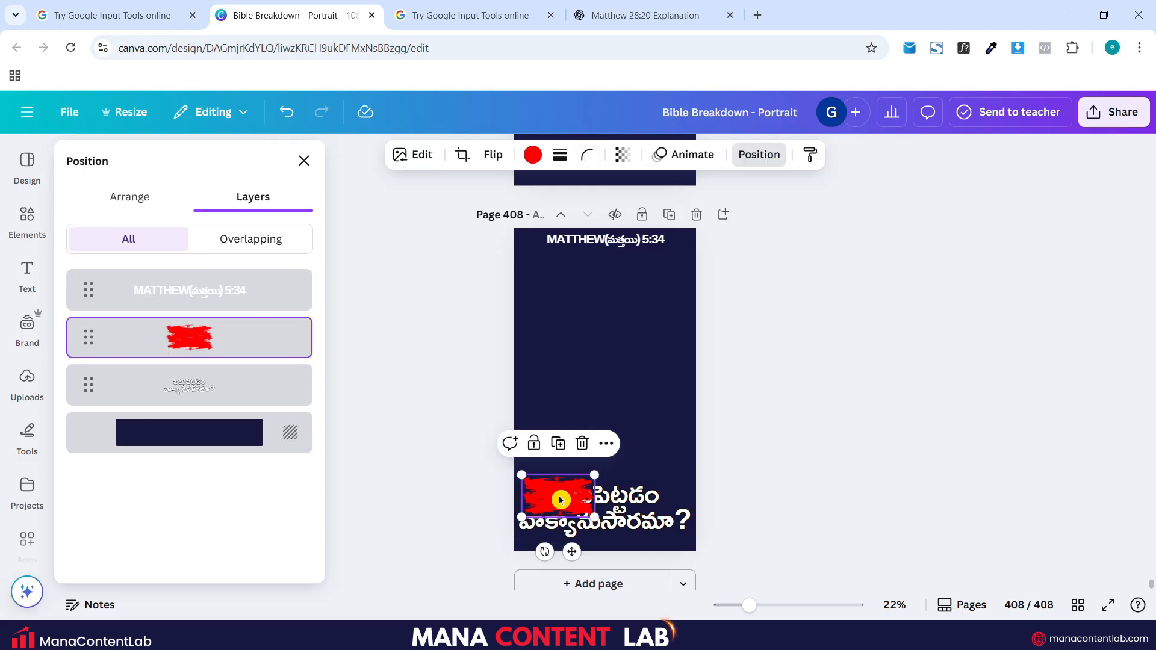
{"action": "left_click_drag", "start_coordinate": [560, 499], "coordinate": [558, 392]}
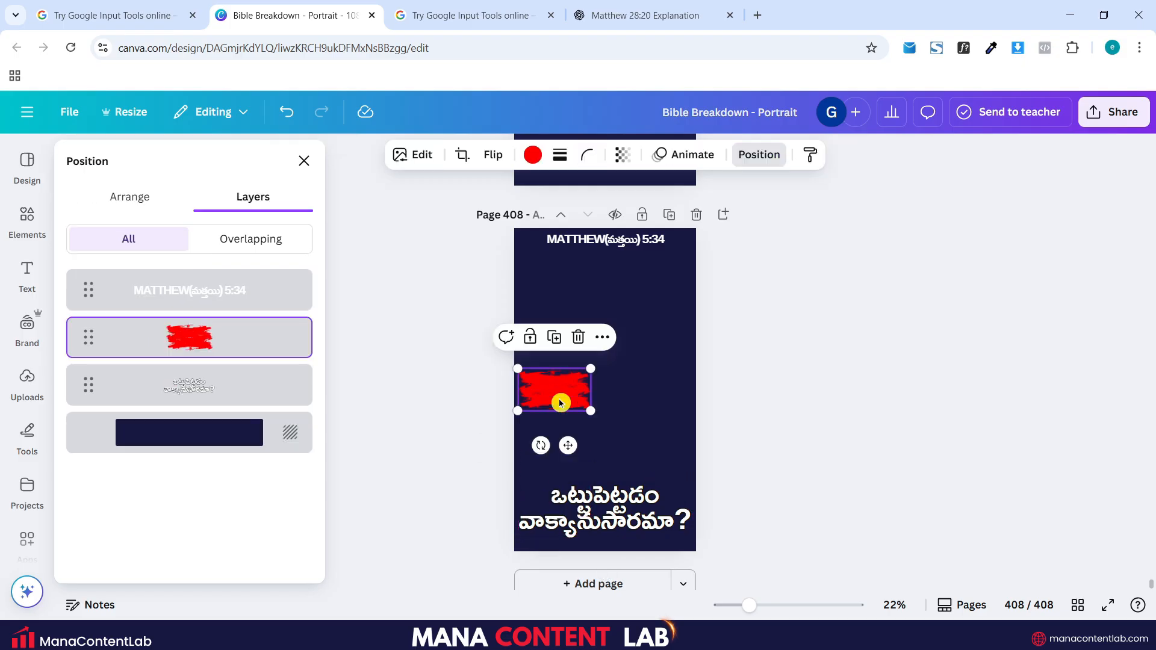
{"action": "mouse_move", "coordinate": [215, 345]}
{"action": "left_mouse_down"}
{"action": "mouse_move", "coordinate": [217, 398]}
{"action": "mouse_move", "coordinate": [233, 411]}
{"action": "left_mouse_up"}
{"action": "left_click_drag", "start_coordinate": [549, 390], "coordinate": [564, 496]}
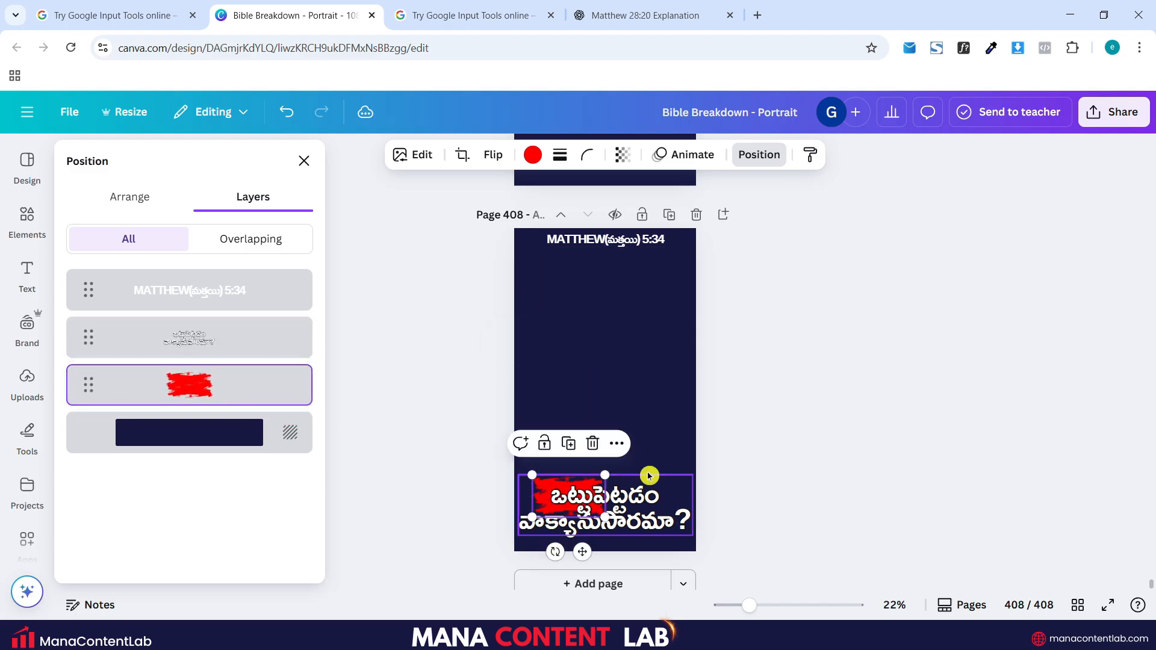
Step: Nudge the red brush stroke slightly to the right so it backs the start of the title's first word
{"action": "left_click", "coordinate": [807, 394]}
{"action": "key", "text": "Right"}
{"action": "key", "text": "Right"}
{"action": "key", "text": "Right"}
{"action": "key", "text": "Right"}
{"action": "key", "text": "Right"}
{"action": "key", "text": "Right"}
{"action": "key", "text": "Right"}
{"action": "key", "text": "Right"}
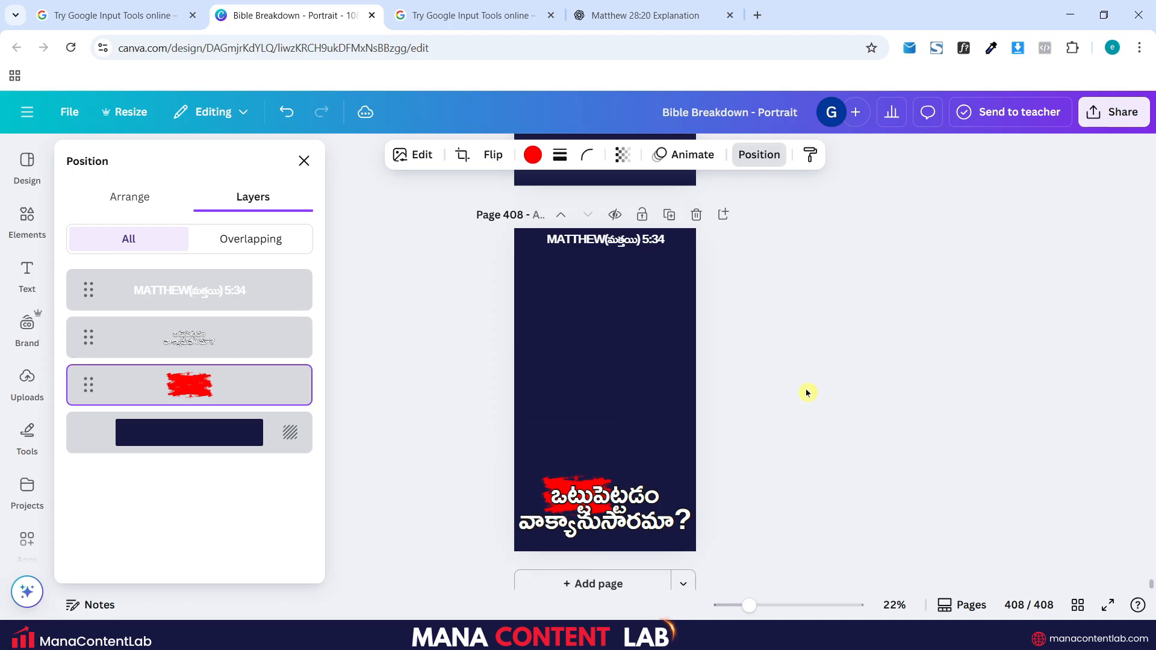
{"action": "key", "text": "Left"}
{"action": "key", "text": "Left"}
{"action": "key", "text": "Left"}
{"action": "left_click", "coordinate": [808, 392]}
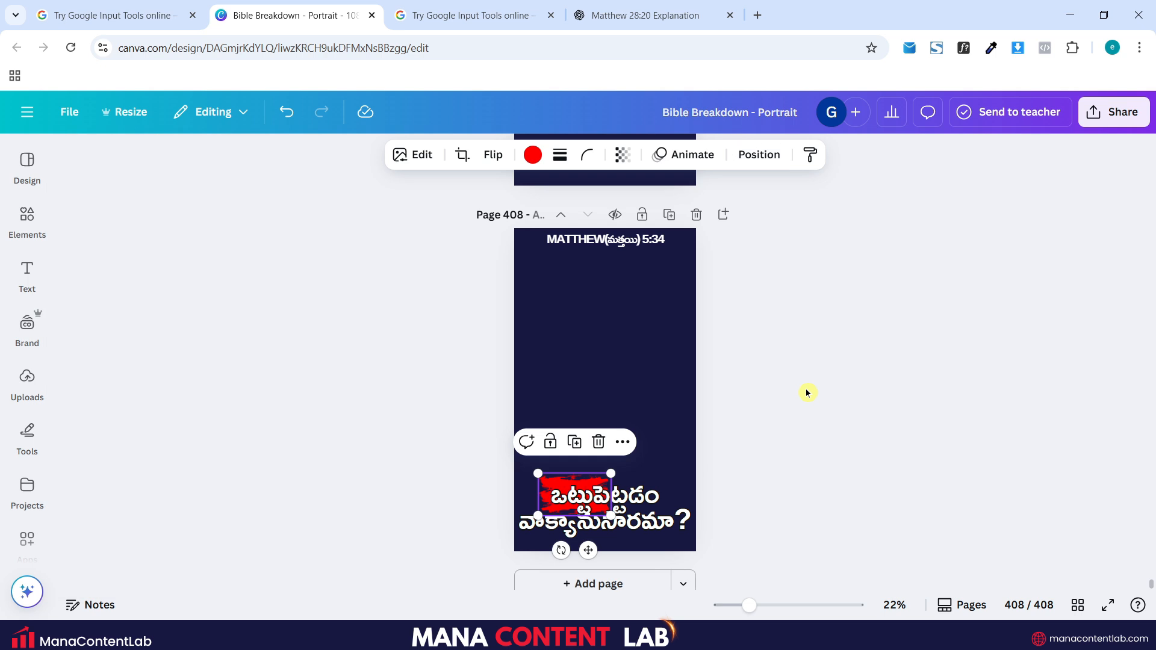
Step: Set the line spacing of the title on page 408 to 1.08
{"action": "left_click", "coordinate": [628, 502]}
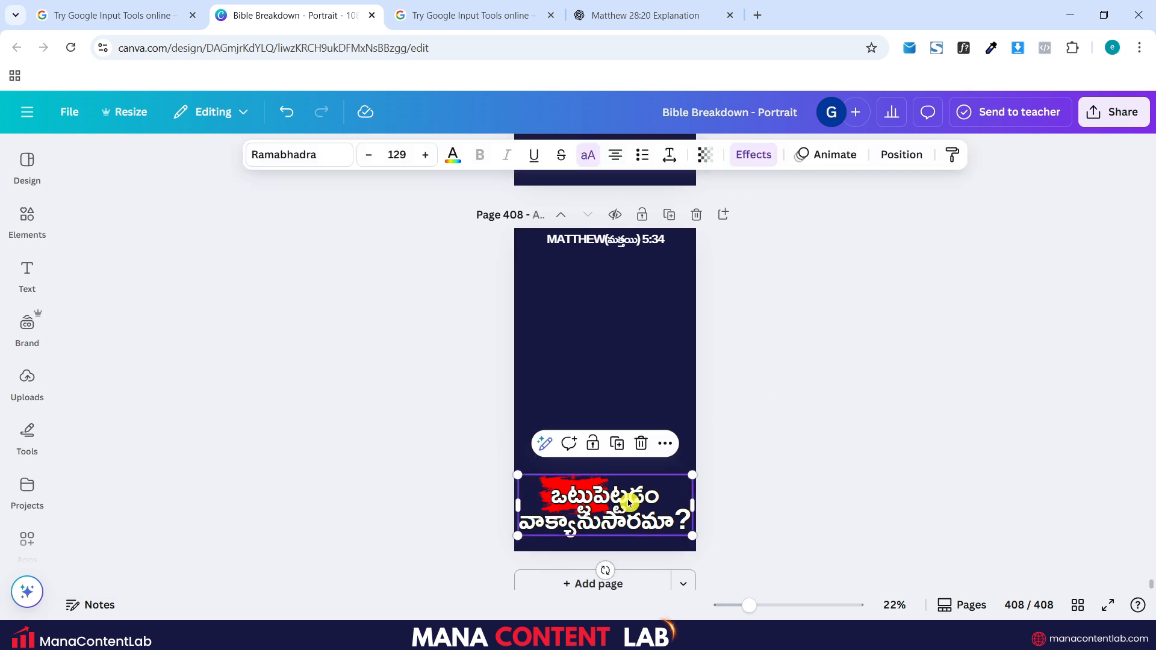
{"action": "left_click", "coordinate": [669, 156]}
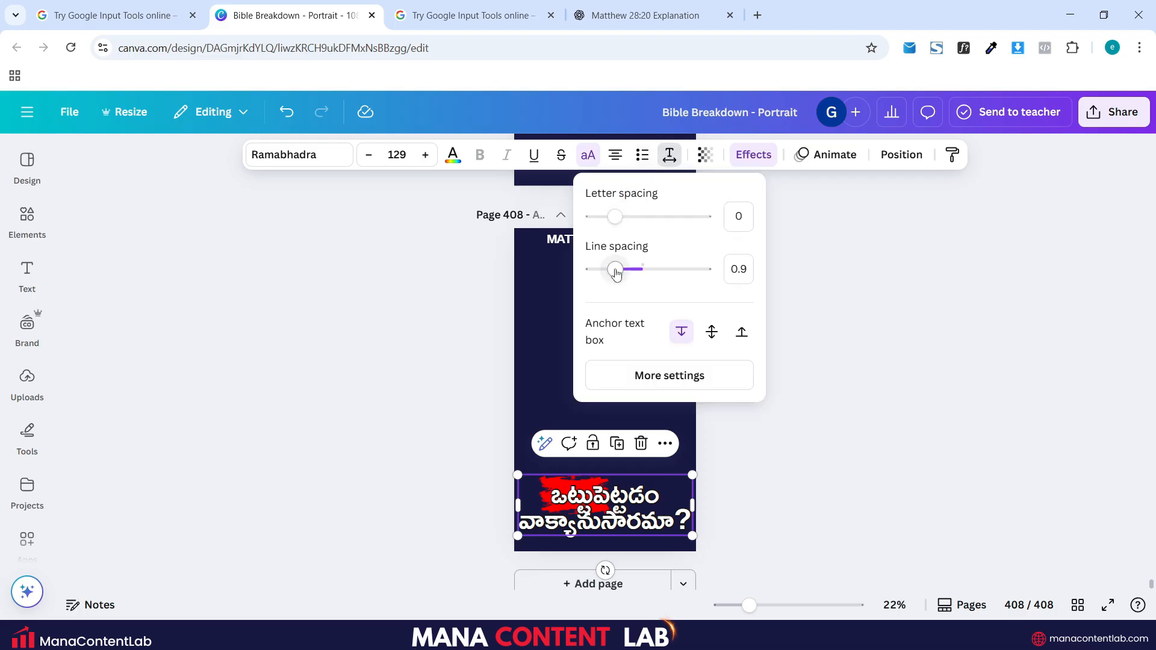
{"action": "left_click_drag", "start_coordinate": [615, 272], "coordinate": [625, 273]}
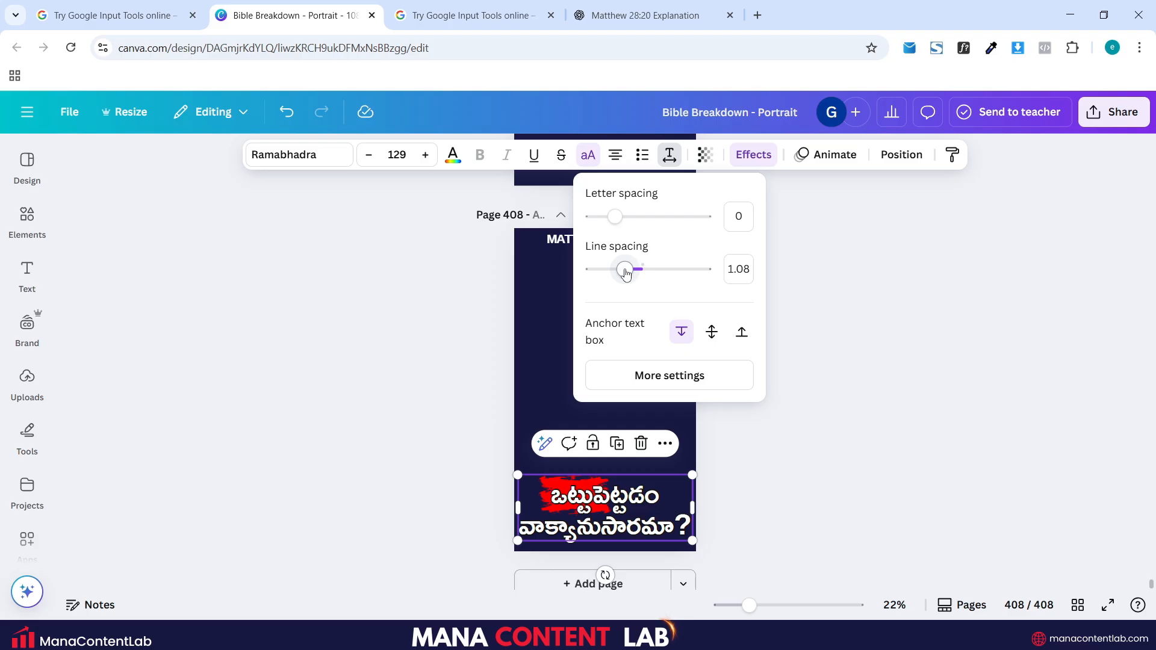
{"action": "left_click", "coordinate": [898, 421]}
{"action": "left_click", "coordinate": [898, 421]}
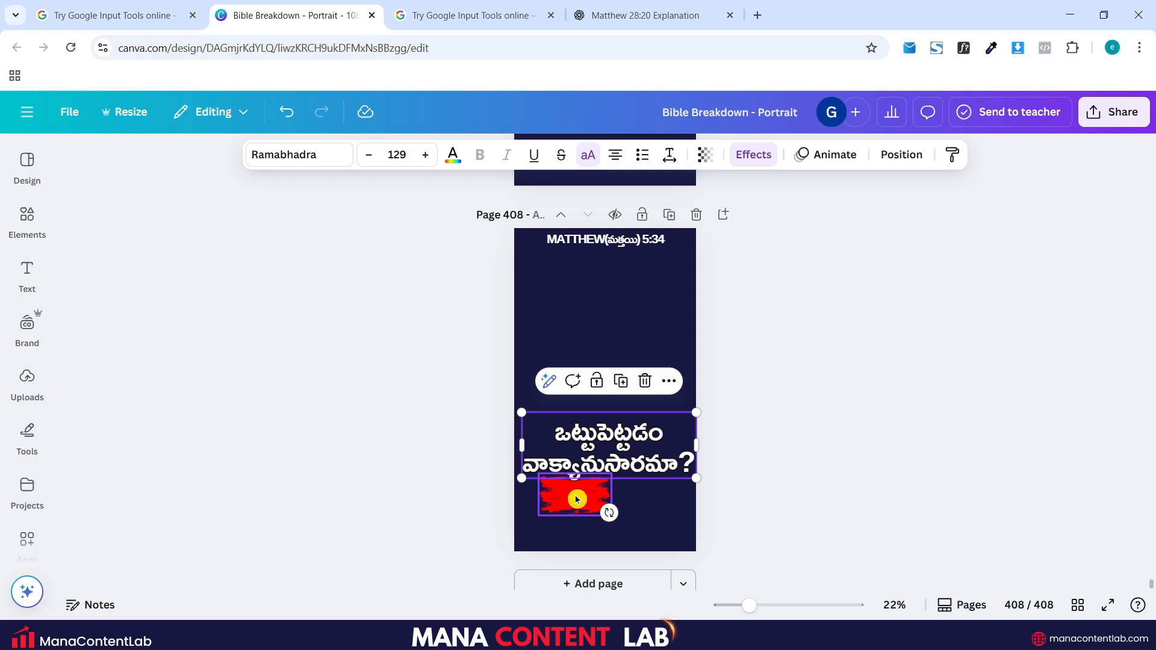
Step: Move the title slightly higher, centred near the bottom of page 408, and put the red brush stroke back behind its first word
{"action": "left_click_drag", "start_coordinate": [575, 504], "coordinate": [574, 378]}
{"action": "mouse_move", "coordinate": [588, 455]}
{"action": "left_mouse_down"}
{"action": "mouse_move", "coordinate": [589, 515]}
{"action": "mouse_move", "coordinate": [588, 504]}
{"action": "left_mouse_up"}
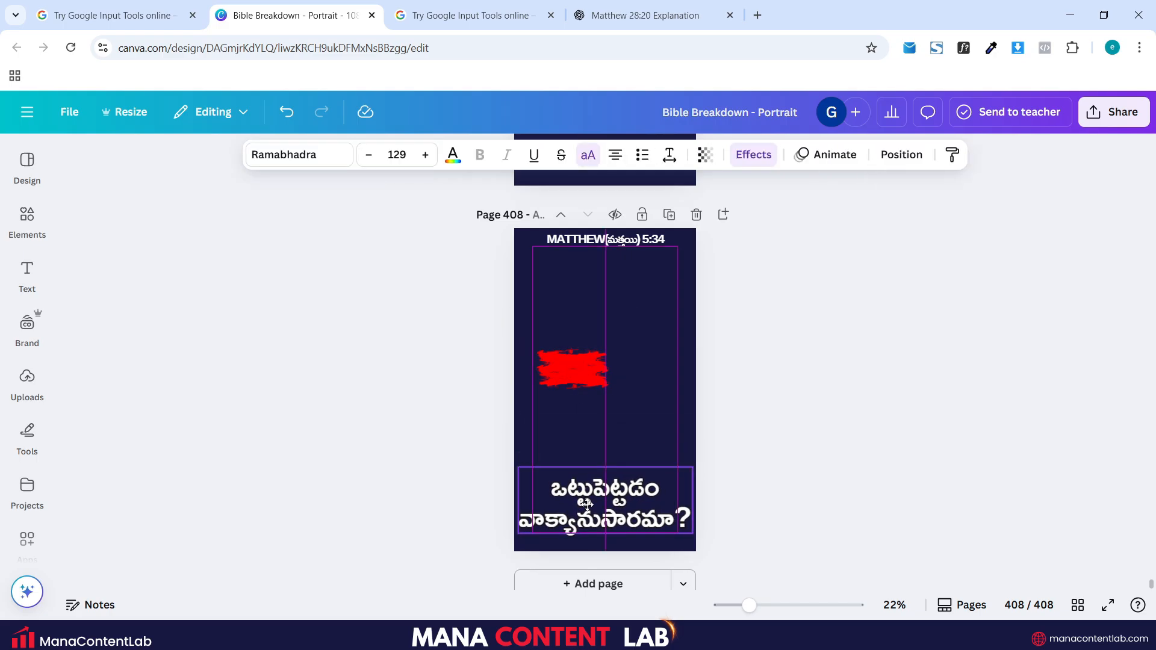
{"action": "left_click_drag", "start_coordinate": [570, 369], "coordinate": [567, 486]}
{"action": "left_click", "coordinate": [937, 452]}
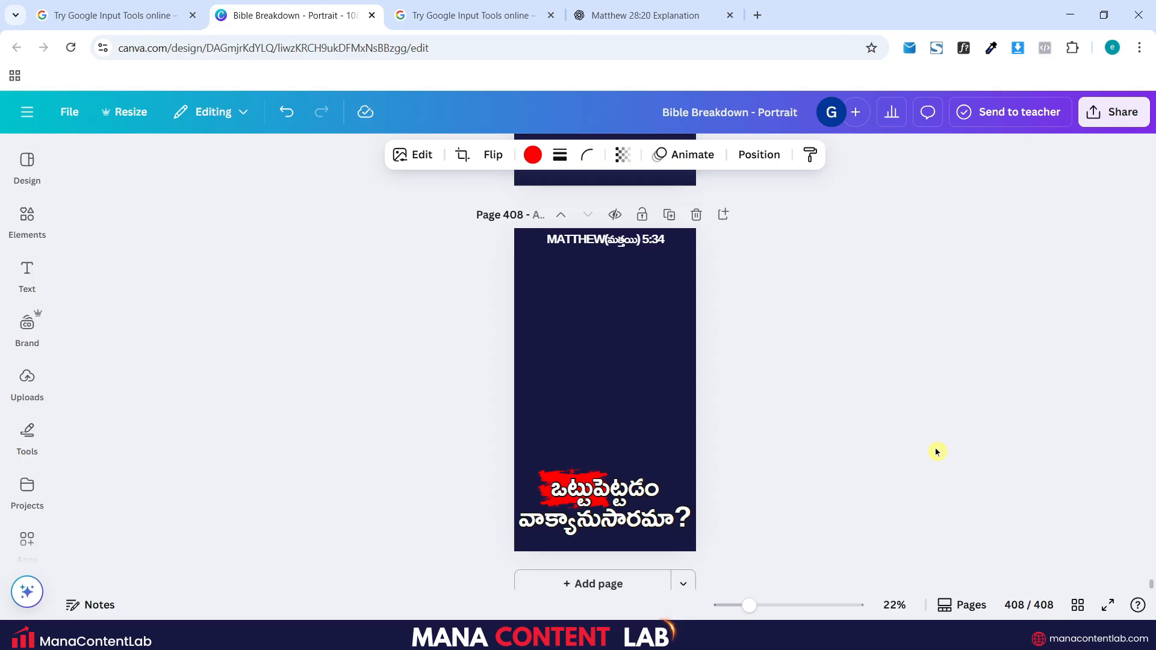
{"action": "left_click", "coordinate": [938, 451]}
Step: Duplicate page 407 and move the copy below the Matthew 5:34 cover page so that it becomes page 409
{"action": "scroll", "coordinate": [873, 439], "scroll_direction": "up", "scroll_amount": 5}
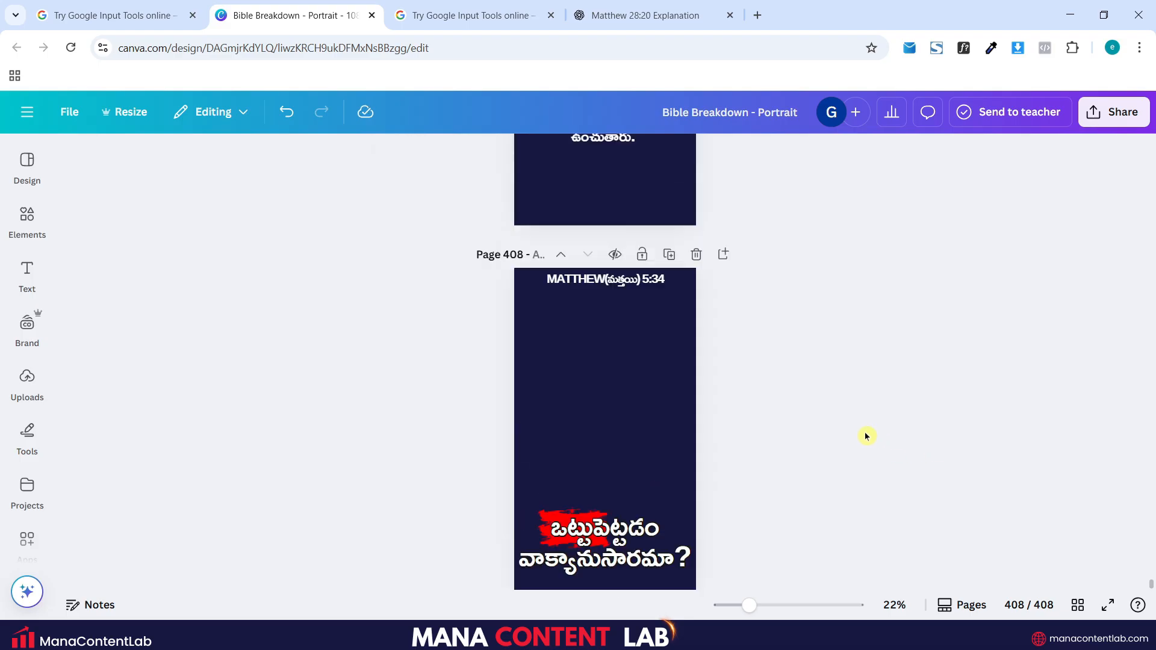
{"action": "scroll", "coordinate": [867, 436], "scroll_direction": "down", "scroll_amount": 5}
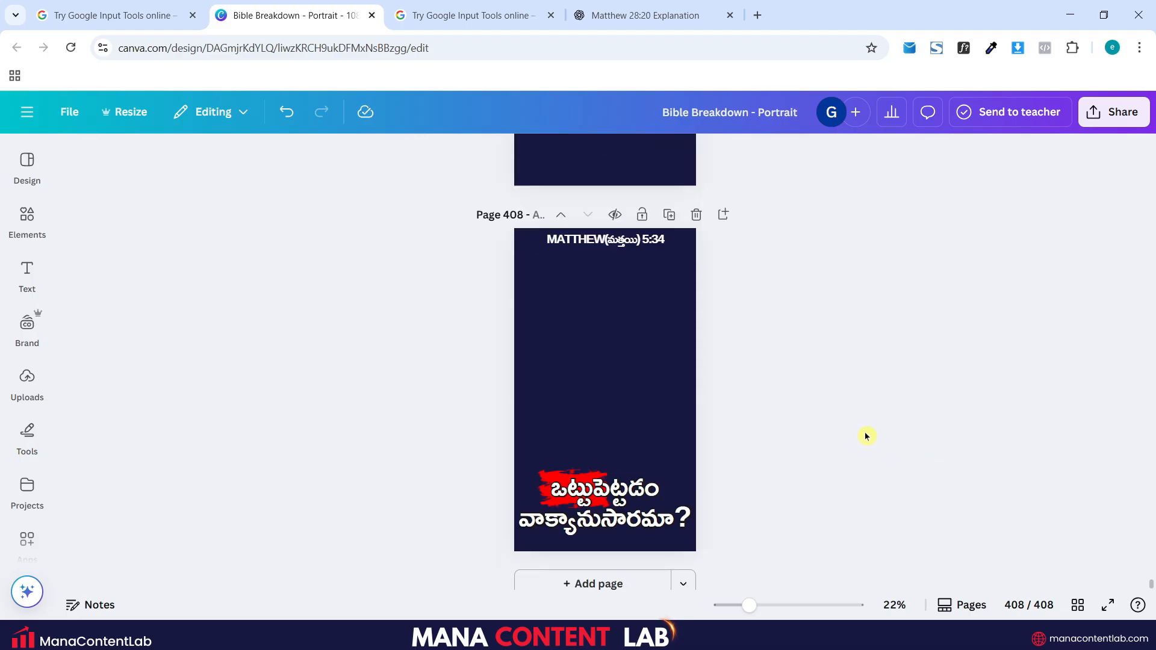
{"action": "scroll", "coordinate": [866, 436], "scroll_direction": "up", "scroll_amount": 5}
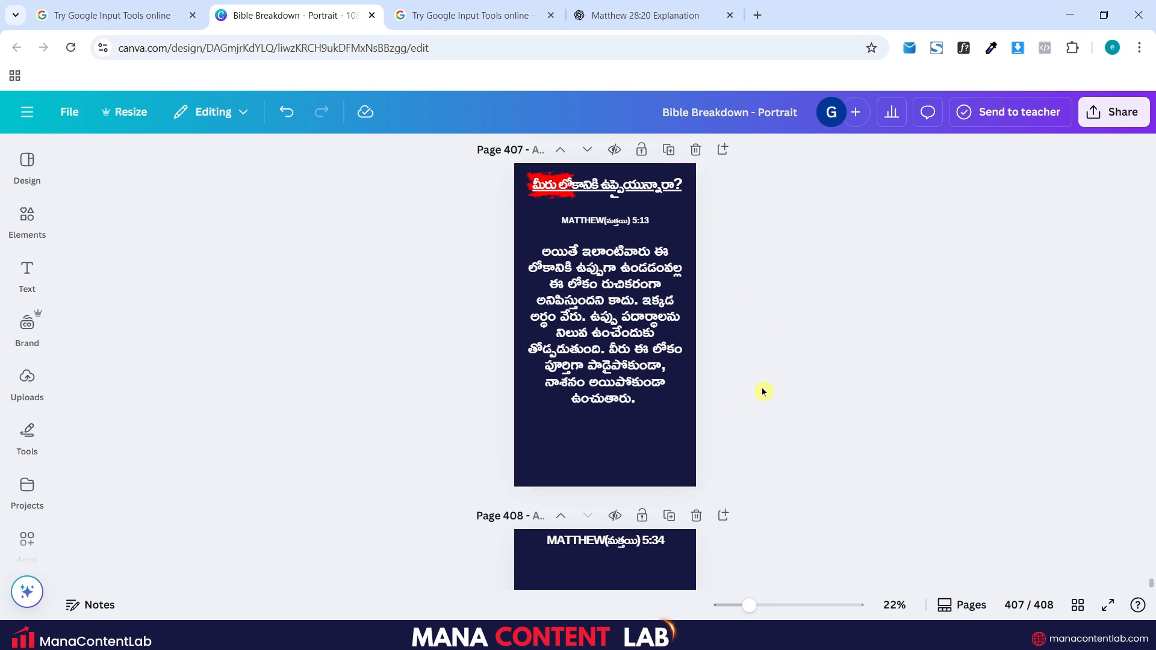
{"action": "scroll", "coordinate": [762, 391], "scroll_direction": "up", "scroll_amount": 5}
{"action": "scroll", "coordinate": [763, 391], "scroll_direction": "down", "scroll_amount": 5}
{"action": "scroll", "coordinate": [763, 392], "scroll_direction": "up", "scroll_amount": 5}
{"action": "scroll", "coordinate": [763, 391], "scroll_direction": "down", "scroll_amount": 3}
{"action": "scroll", "coordinate": [762, 392], "scroll_direction": "up", "scroll_amount": 1}
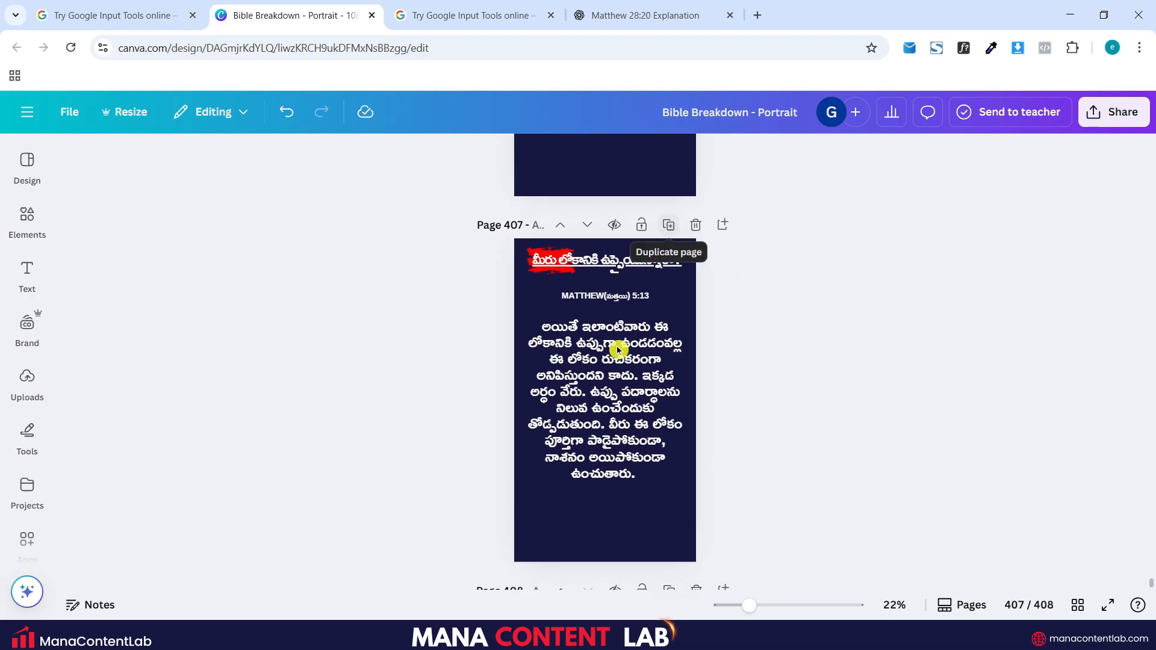
{"action": "left_click", "coordinate": [669, 230]}
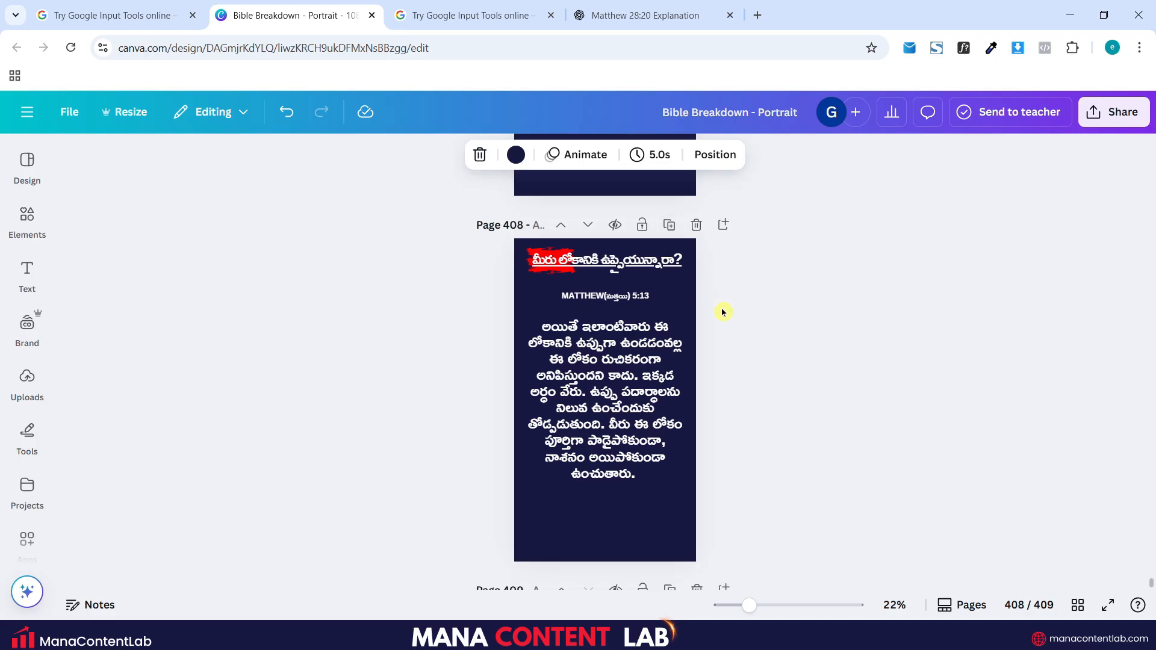
{"action": "left_click", "coordinate": [589, 225]}
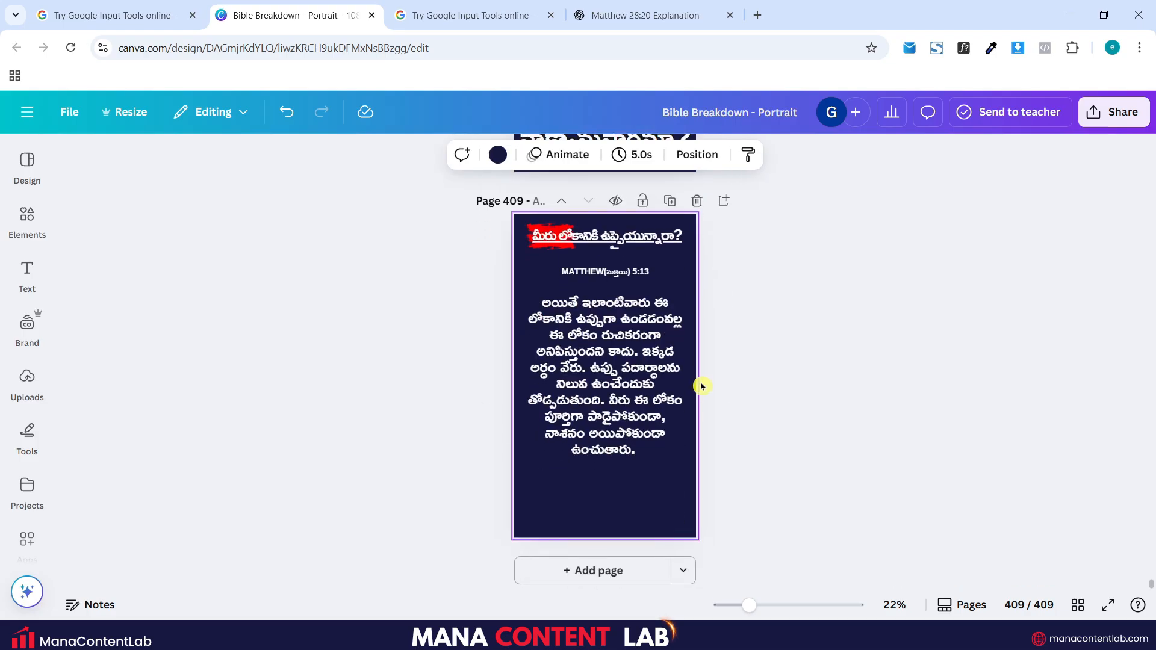
Step: Copy the title "ఒట్టుపెట్టడం వాక్యానుసారమా?" from page 408 and replace the title on page 409 with it
{"action": "scroll", "coordinate": [817, 334], "scroll_direction": "up", "scroll_amount": 3}
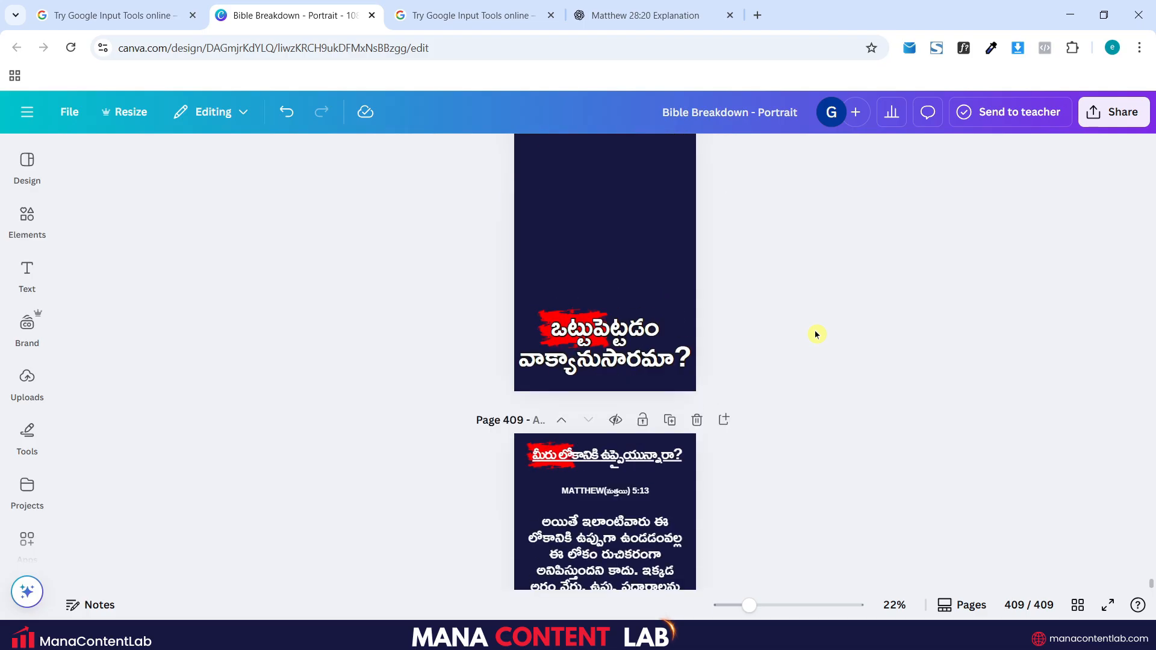
{"action": "left_click", "coordinate": [656, 346]}
{"action": "left_click", "coordinate": [650, 346]}
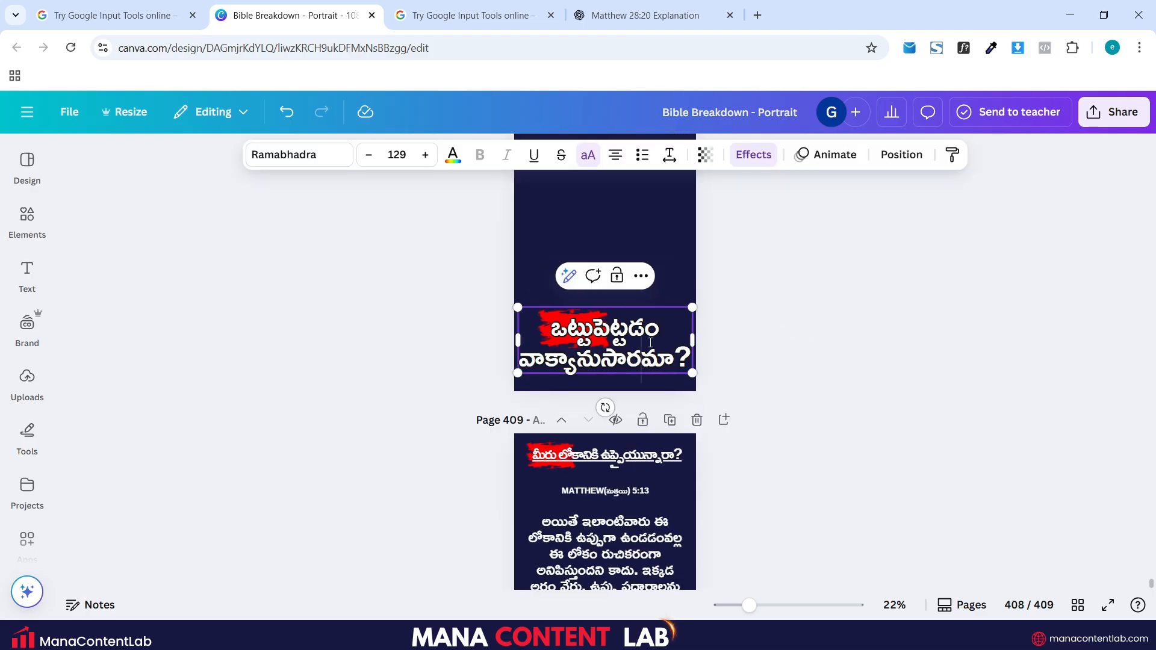
{"action": "key", "text": "ctrl+a"}
{"action": "key", "text": "ctrl+c"}
{"action": "key", "text": "Escape"}
{"action": "scroll", "coordinate": [783, 368], "scroll_direction": "down", "scroll_amount": 3}
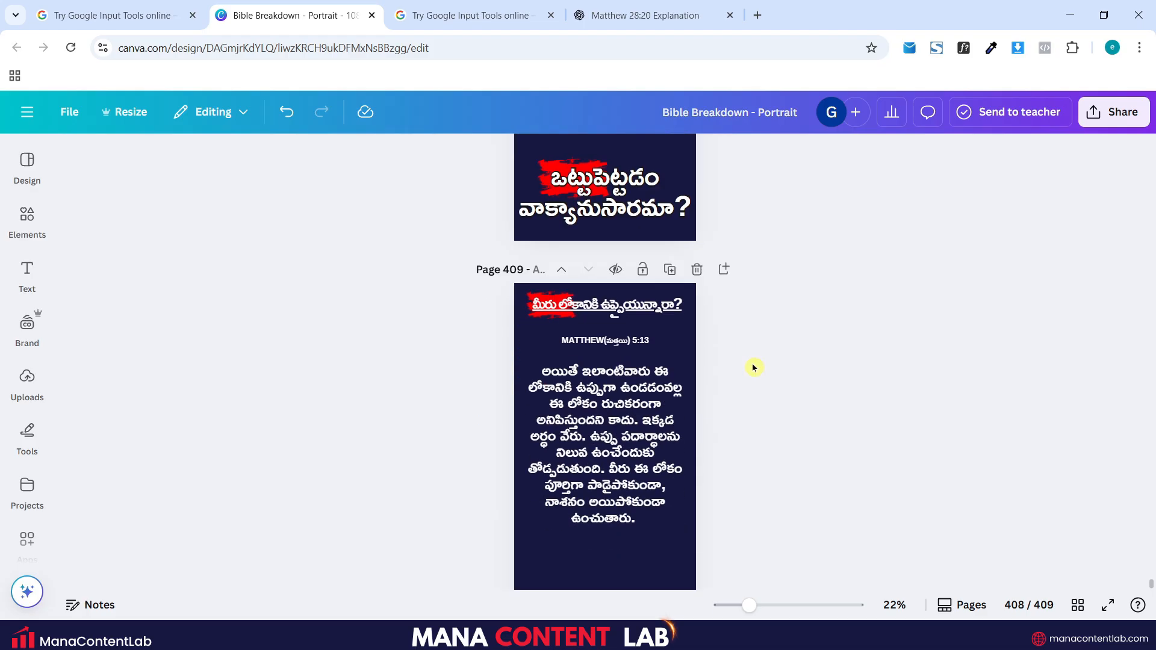
{"action": "left_click", "coordinate": [654, 308]}
{"action": "left_click", "coordinate": [654, 309]}
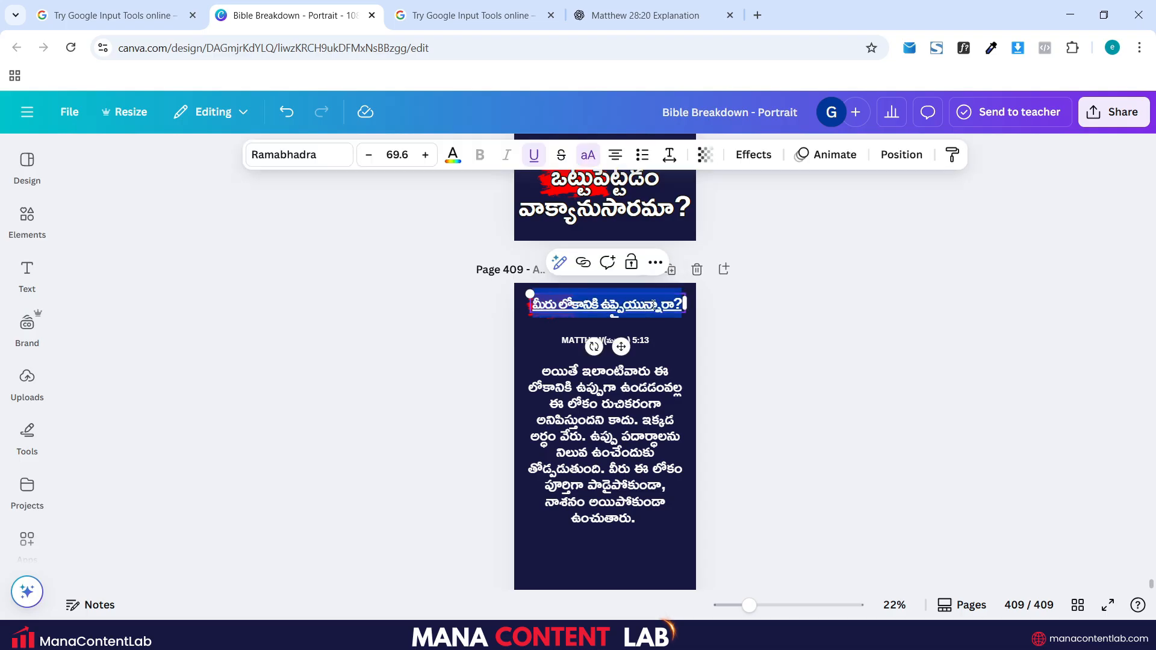
{"action": "key", "text": "ctrl+v"}
{"action": "left_click", "coordinate": [747, 344]}
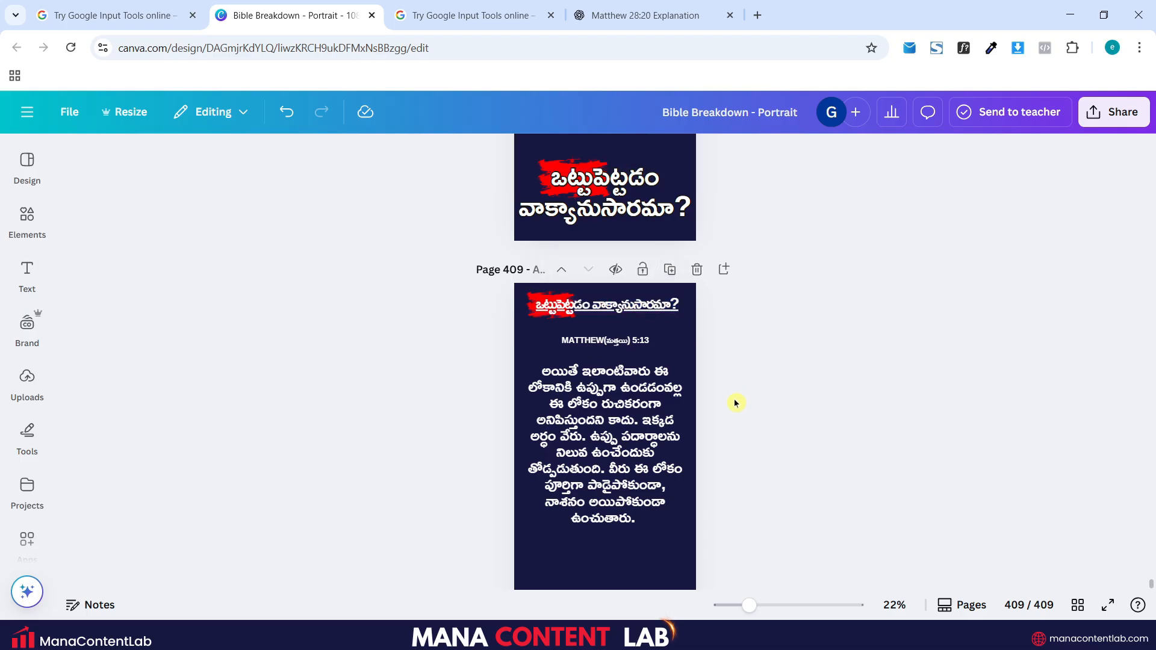
Step: Copy "మత్తయి 5:34 - యాకోబు 5:12 - ఏఫేసీయులు 4:15" from Google Input Tools and replace the verse reference on page 409 in Canva with it
{"action": "left_click", "coordinate": [445, 8]}
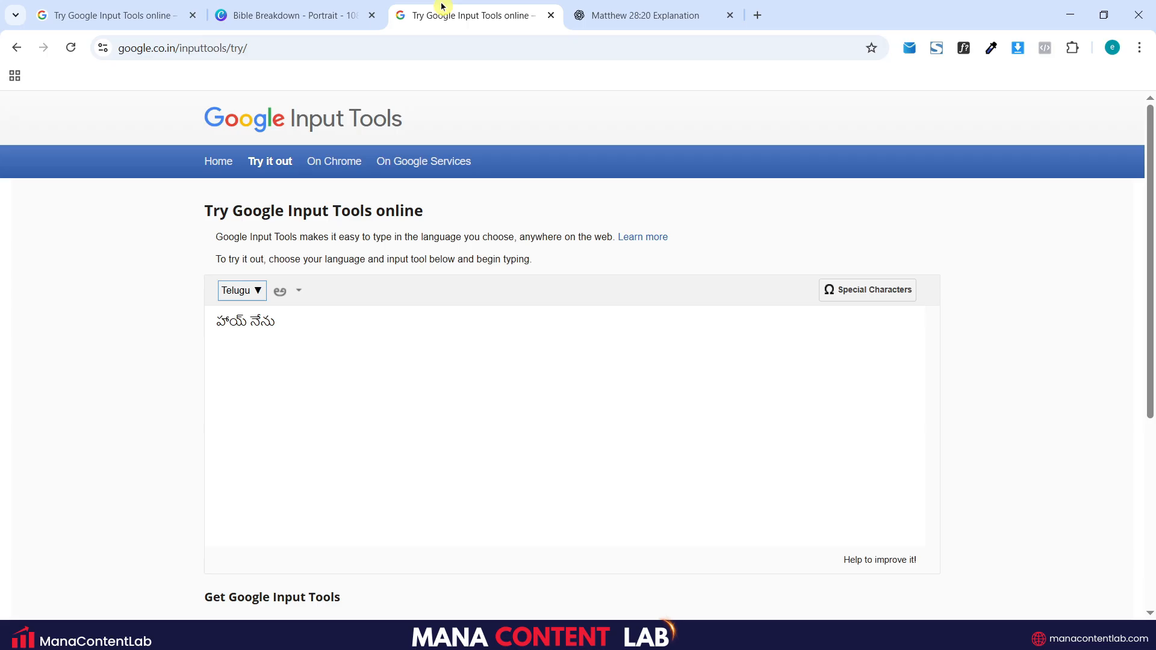
{"action": "left_click", "coordinate": [121, 5]}
{"action": "left_click_drag", "start_coordinate": [216, 531], "coordinate": [473, 539]}
{"action": "key", "text": "ctrl+c"}
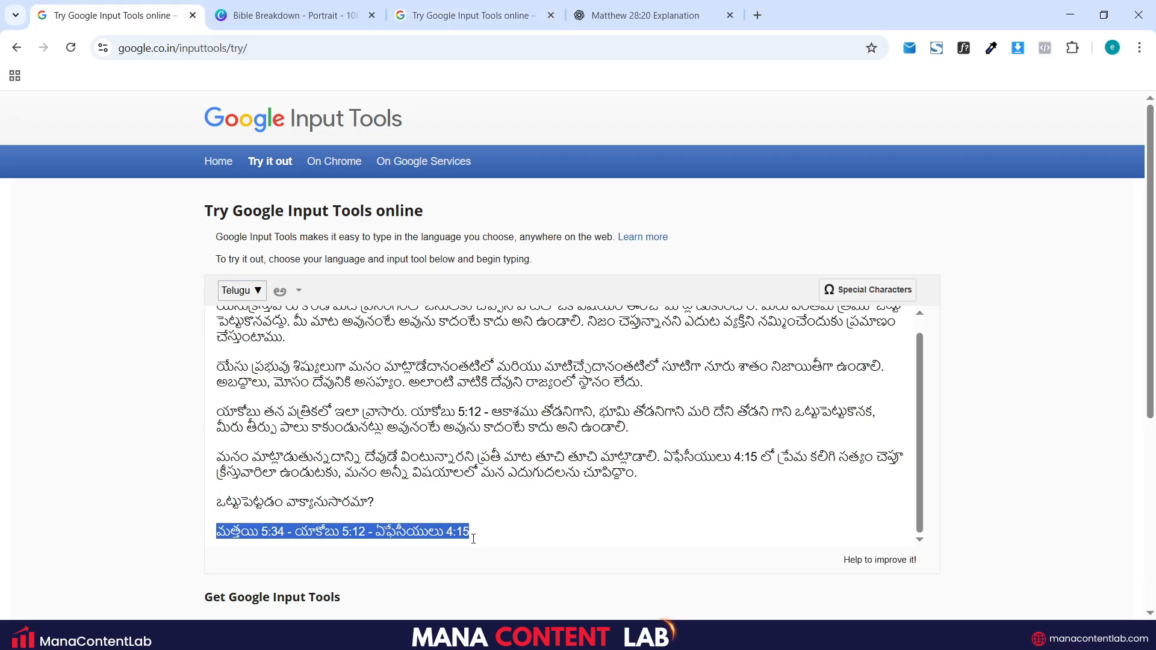
{"action": "left_click", "coordinate": [292, 15]}
{"action": "left_click", "coordinate": [625, 340]}
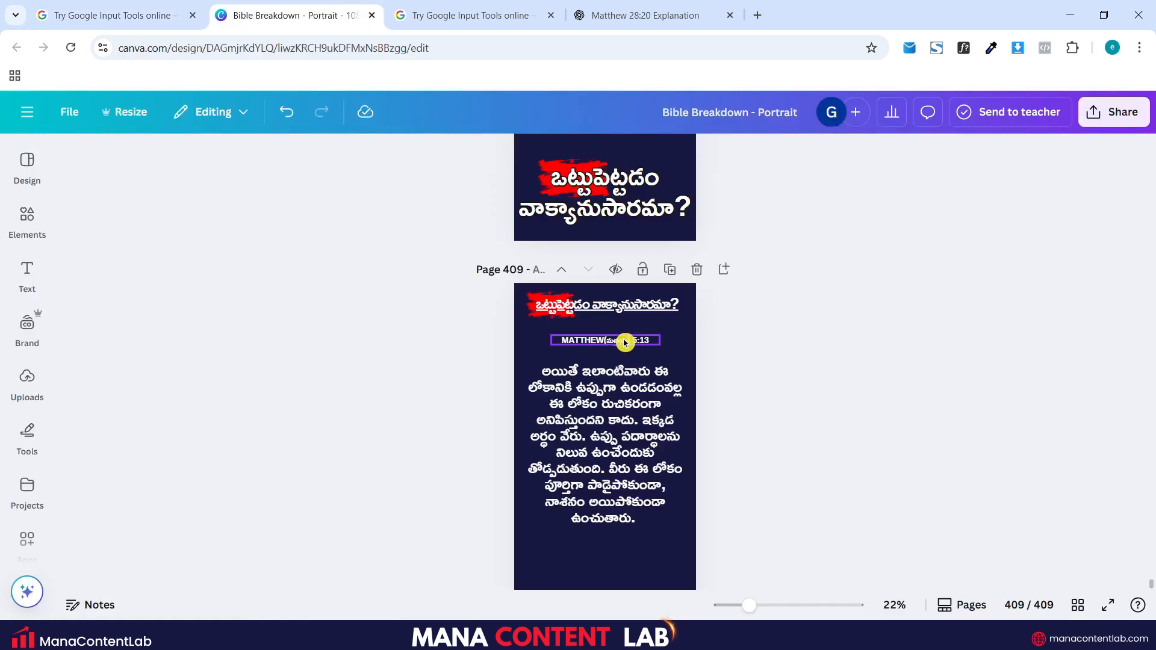
{"action": "left_click", "coordinate": [625, 340]}
{"action": "key", "text": "ctrl+v"}
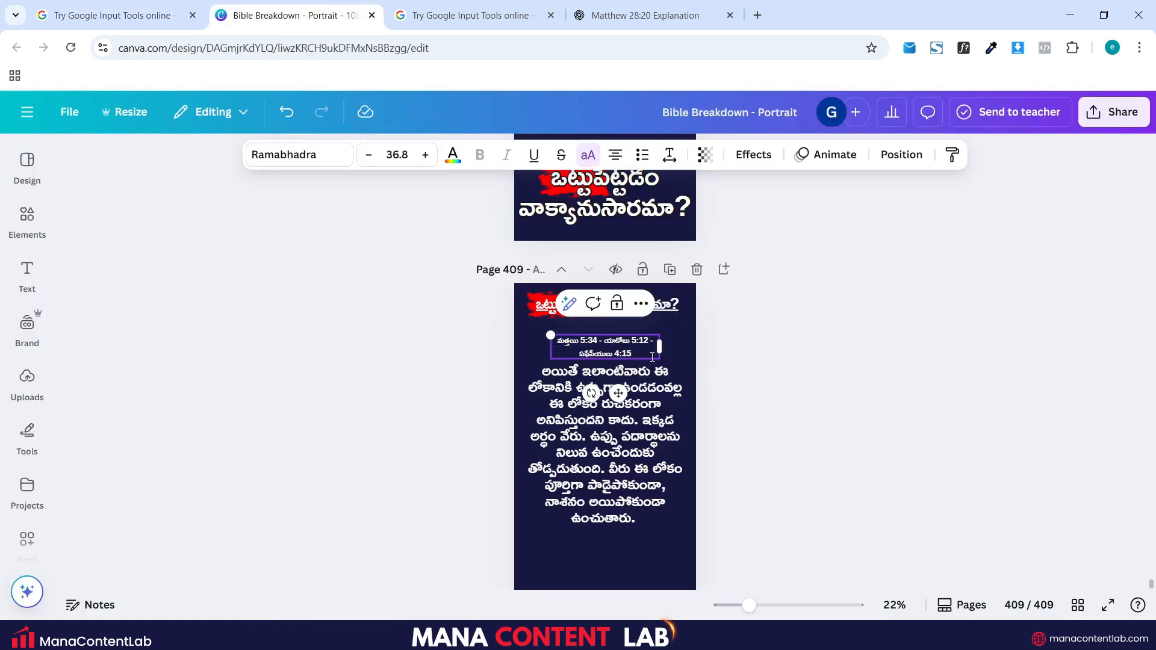
Step: Move the two-line verse reference on page 409 up slightly so it sits between the title and the body text
{"action": "left_click", "coordinate": [746, 366]}
{"action": "left_click", "coordinate": [630, 353]}
{"action": "left_click", "coordinate": [751, 393]}
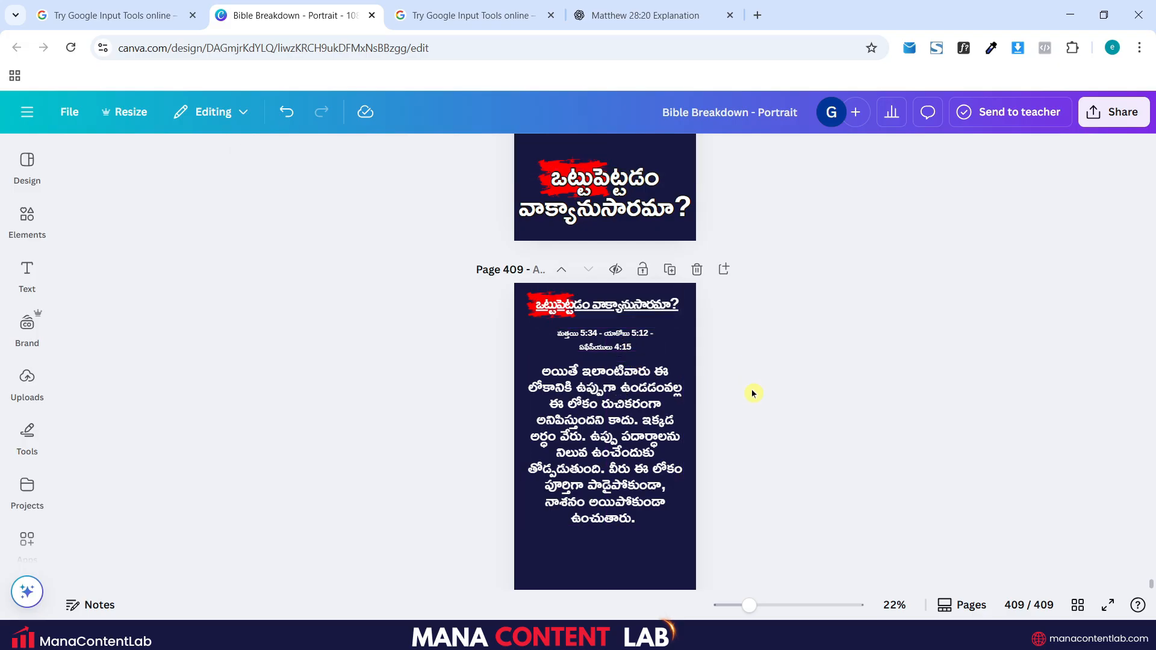
Step: Cut the paragraph beginning "యేసుక్రీస్తువారు కొండ మీద" from Google Input Tools and replace the body text on page 409 in Canva with it
{"action": "scroll", "coordinate": [753, 394], "scroll_direction": "down", "scroll_amount": 2}
{"action": "scroll", "coordinate": [753, 393], "scroll_direction": "up", "scroll_amount": 6}
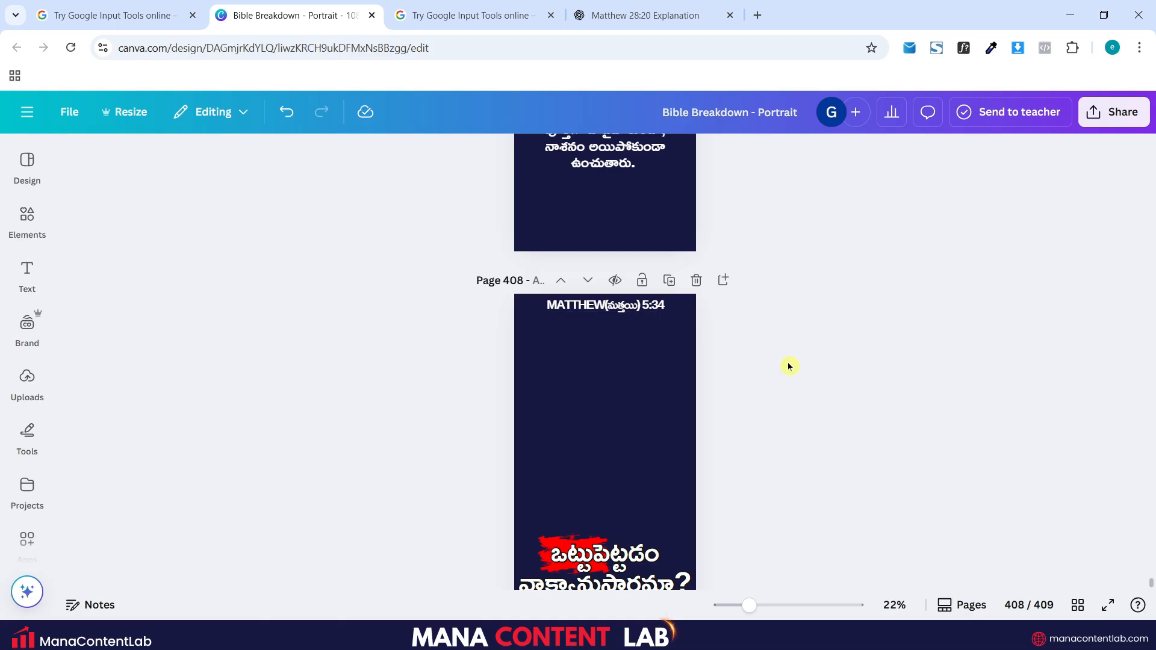
{"action": "scroll", "coordinate": [787, 363], "scroll_direction": "down", "scroll_amount": 6}
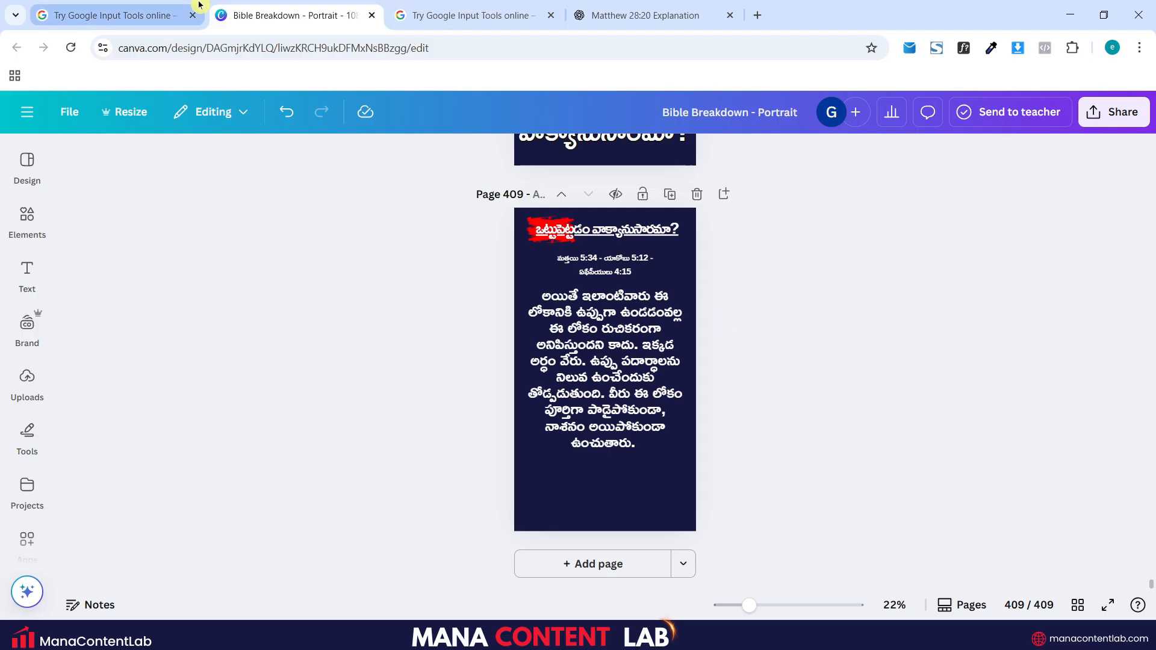
{"action": "left_click", "coordinate": [171, 14]}
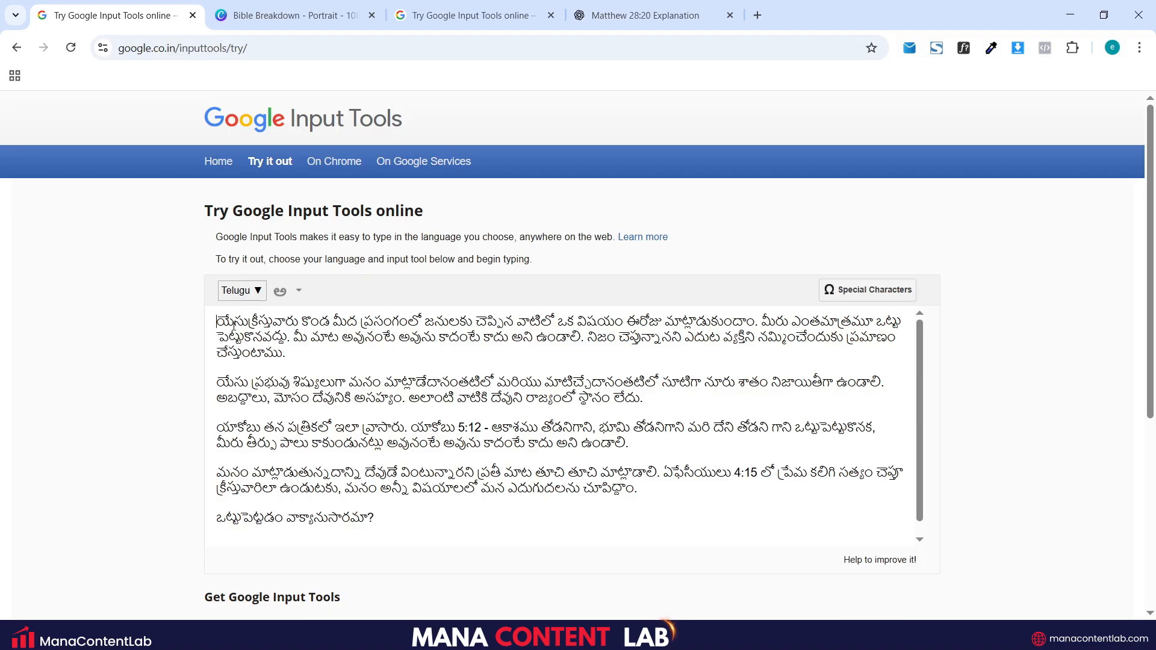
{"action": "left_click_drag", "start_coordinate": [216, 321], "coordinate": [304, 351]}
{"action": "key", "text": "ctrl+x"}
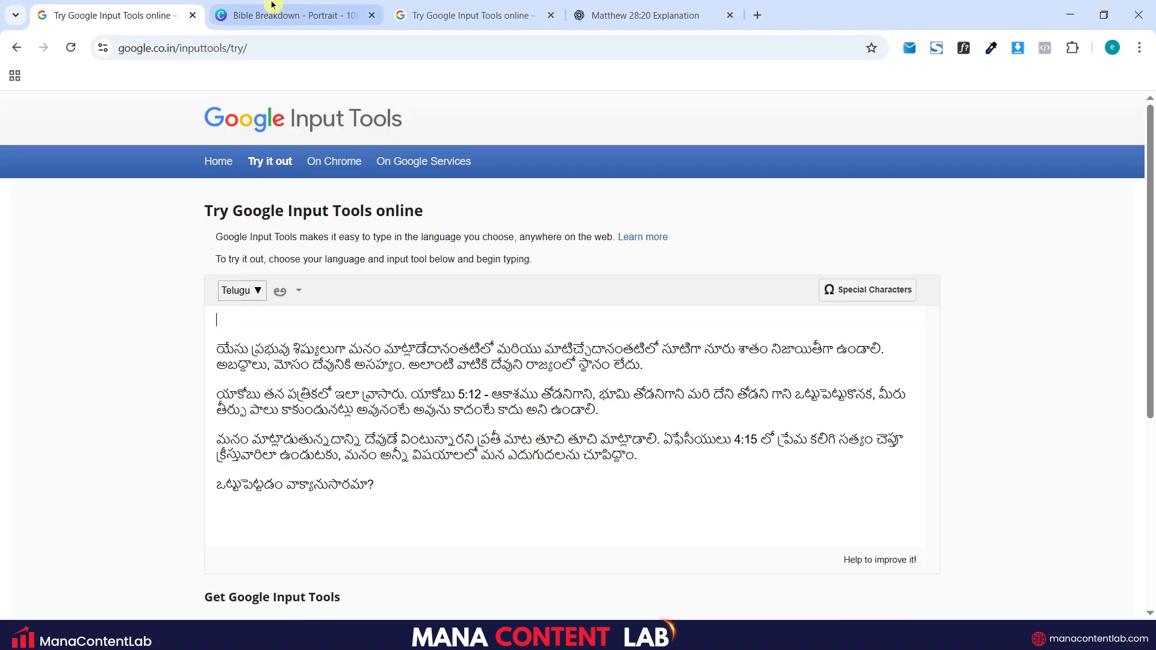
{"action": "left_click", "coordinate": [277, 15]}
{"action": "left_click", "coordinate": [618, 367]}
{"action": "left_click", "coordinate": [617, 365]}
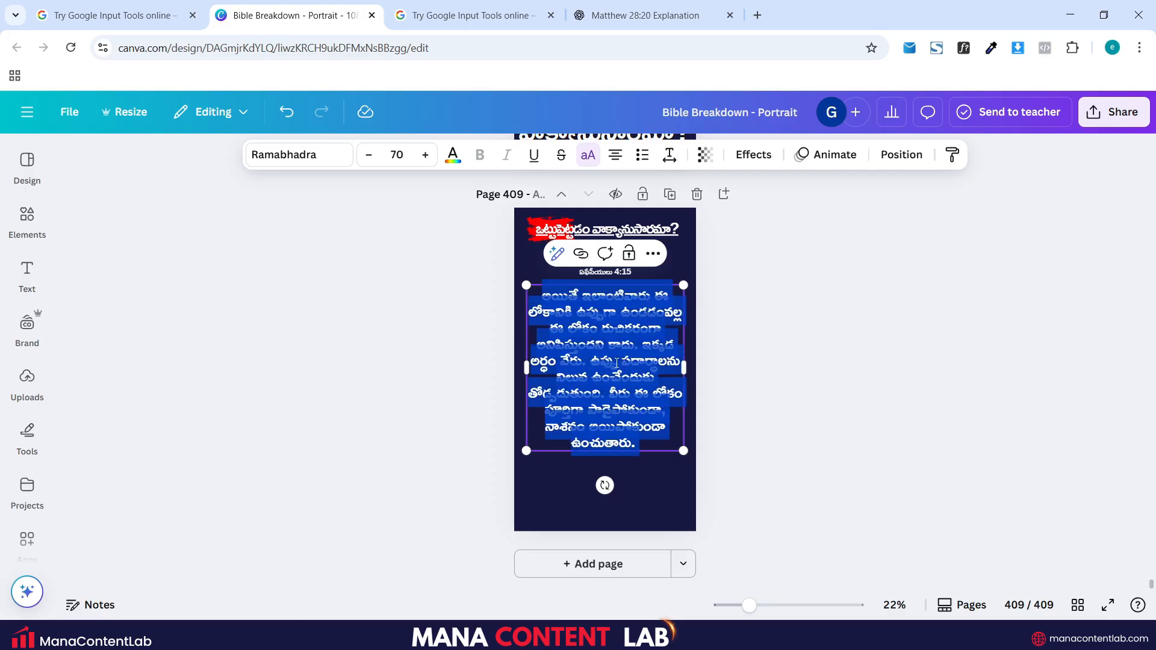
{"action": "key", "text": "ctrl+v"}
{"action": "left_click", "coordinate": [780, 359]}
Step: Move the body text on page 409 down slightly, centred on the page with a spacing of 93 below the verse reference
{"action": "left_click", "coordinate": [643, 368]}
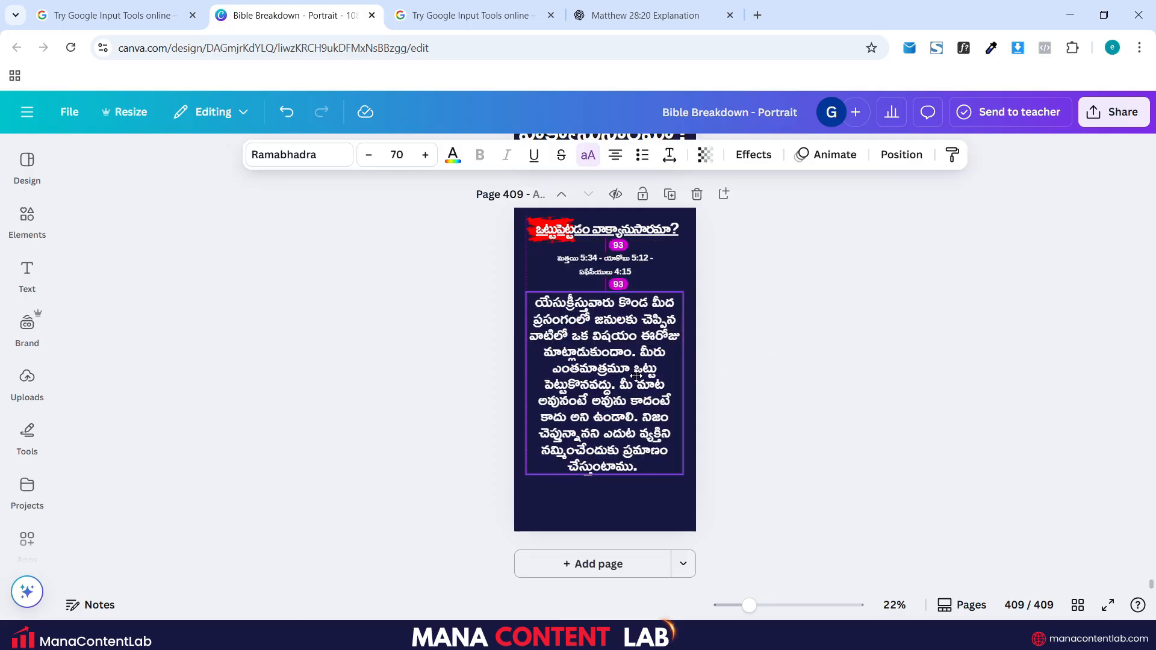
{"action": "left_click_drag", "start_coordinate": [637, 376], "coordinate": [637, 376]}
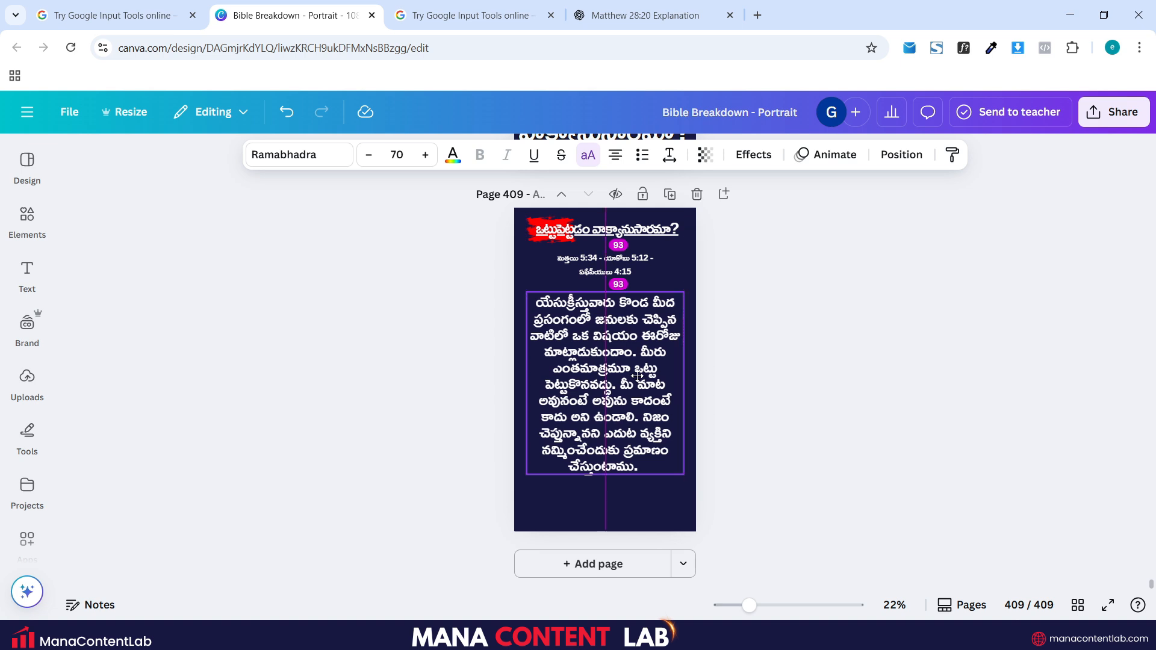
{"action": "left_click", "coordinate": [744, 398]}
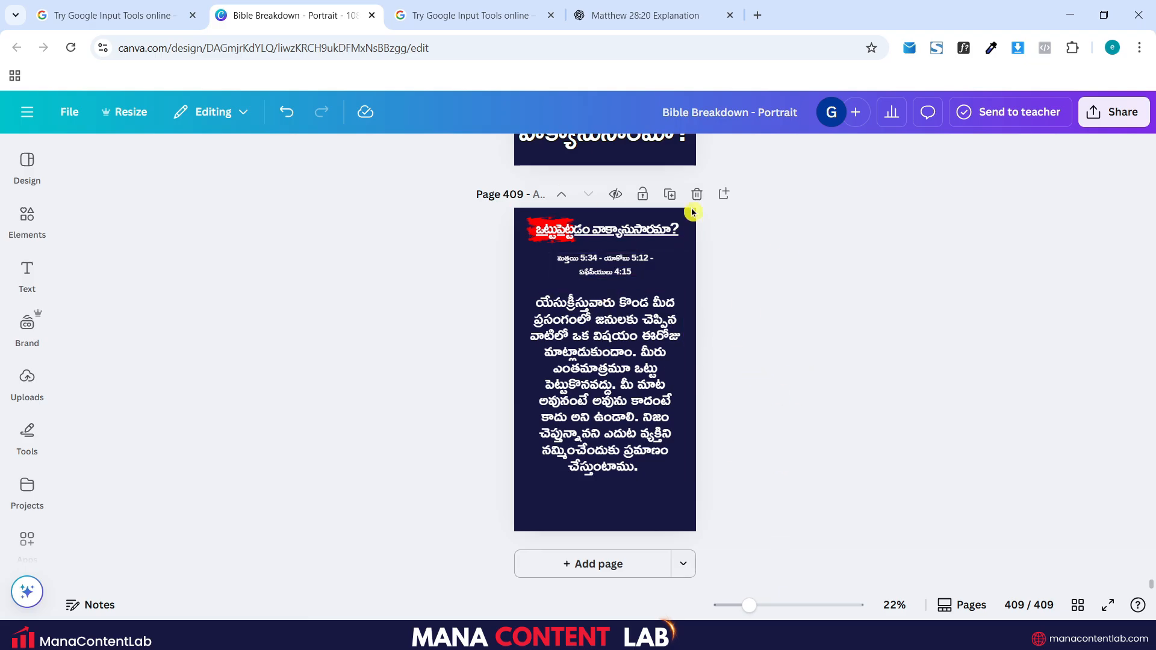
Step: Duplicate page 409 and replace the copy's body text with the paragraph beginning "యేసు ప్రభువు శిష్యులుగా", cut from Google Input Tools
{"action": "left_click", "coordinate": [671, 196]}
{"action": "left_click", "coordinate": [121, 15]}
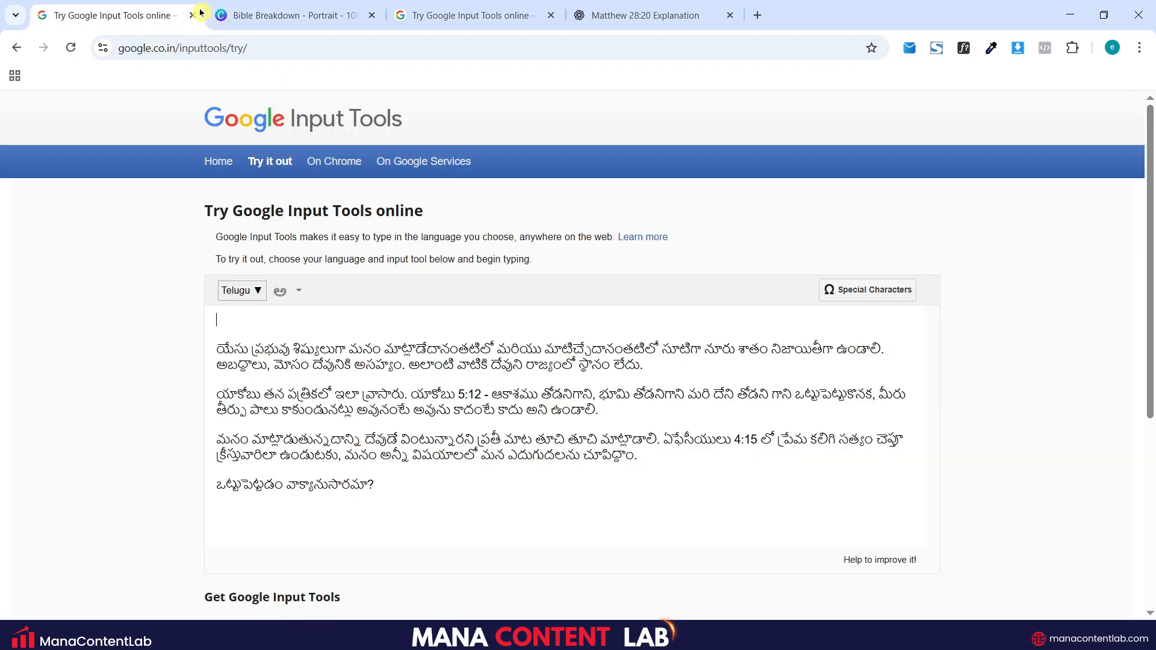
{"action": "left_click_drag", "start_coordinate": [217, 350], "coordinate": [648, 365]}
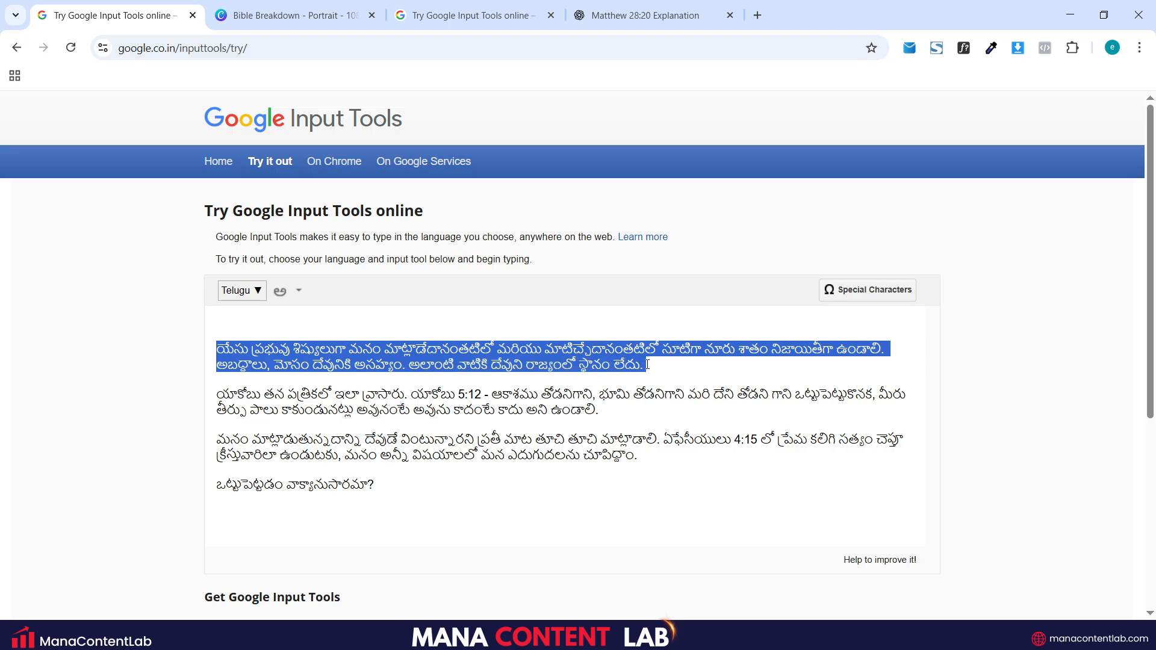
{"action": "key", "text": "ctrl+x"}
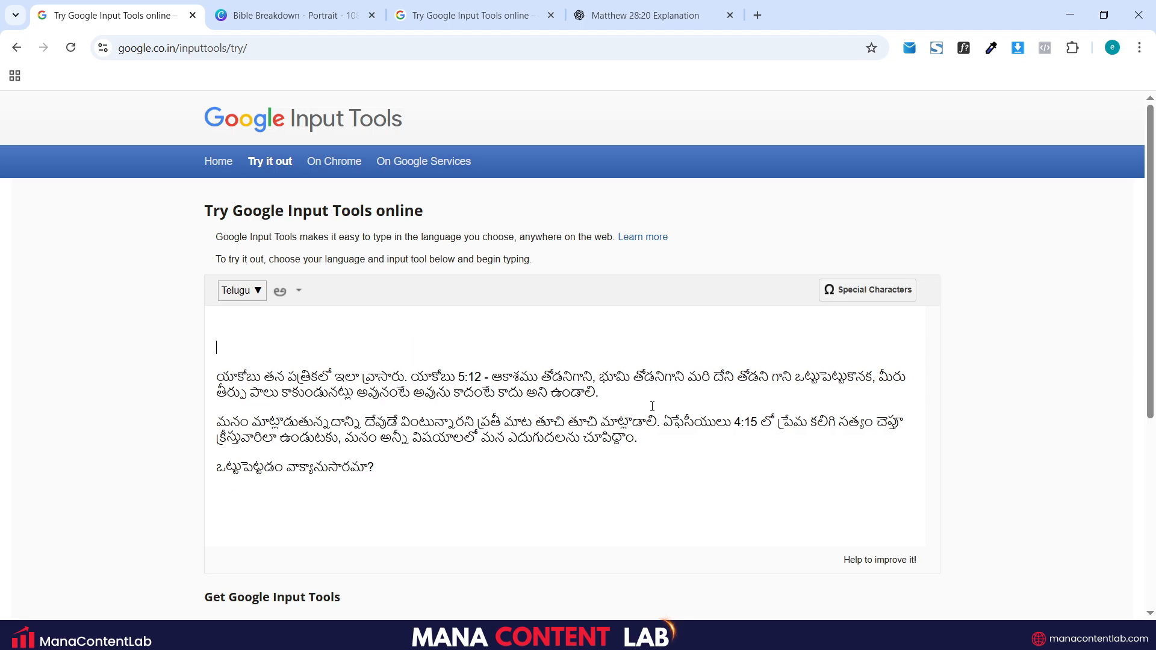
{"action": "left_click", "coordinate": [331, 8]}
{"action": "left_click", "coordinate": [595, 388]}
{"action": "double_click", "coordinate": [595, 386]}
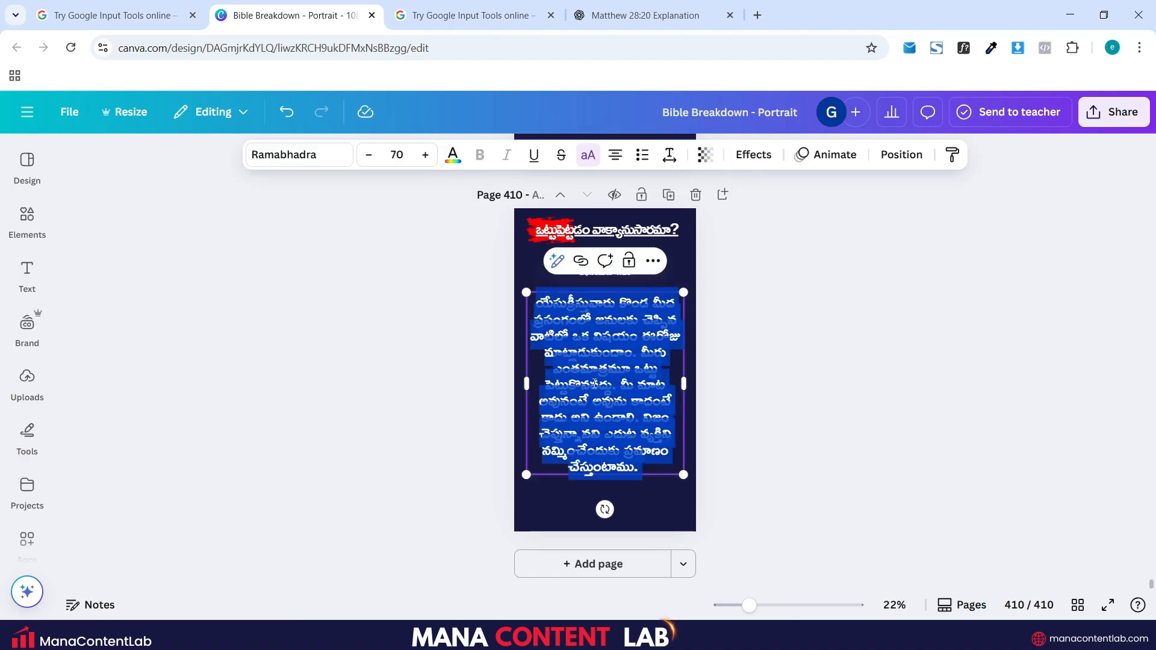
{"action": "key", "text": "ctrl+v"}
{"action": "left_click", "coordinate": [803, 394]}
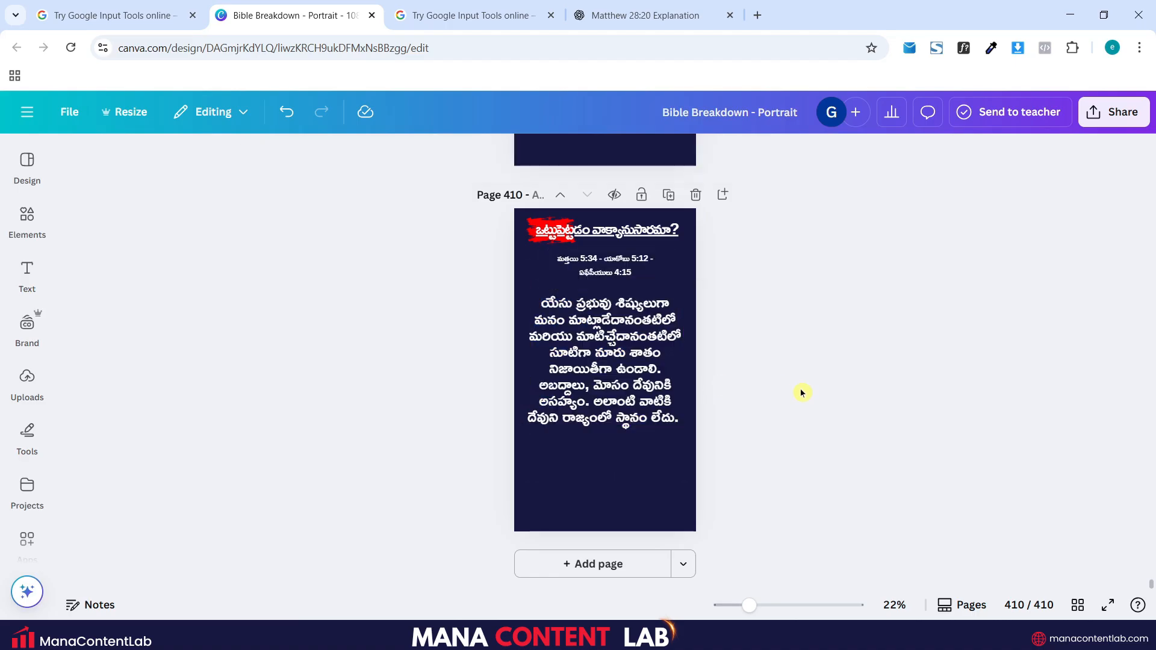
Step: Duplicate page 410 and replace the copy's body text with the paragraph beginning "యాకోబు తన పత్రికలో", cut from Google Input Tools
{"action": "left_click", "coordinate": [669, 200]}
{"action": "left_click", "coordinate": [109, 15]}
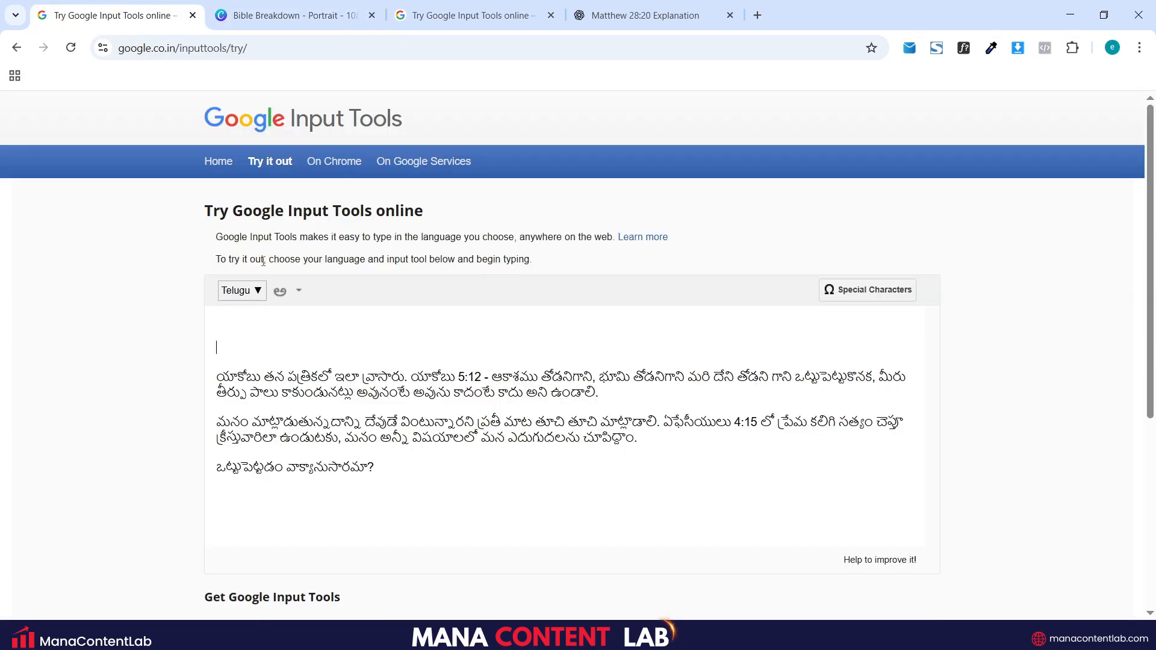
{"action": "left_click_drag", "start_coordinate": [216, 372], "coordinate": [597, 387]}
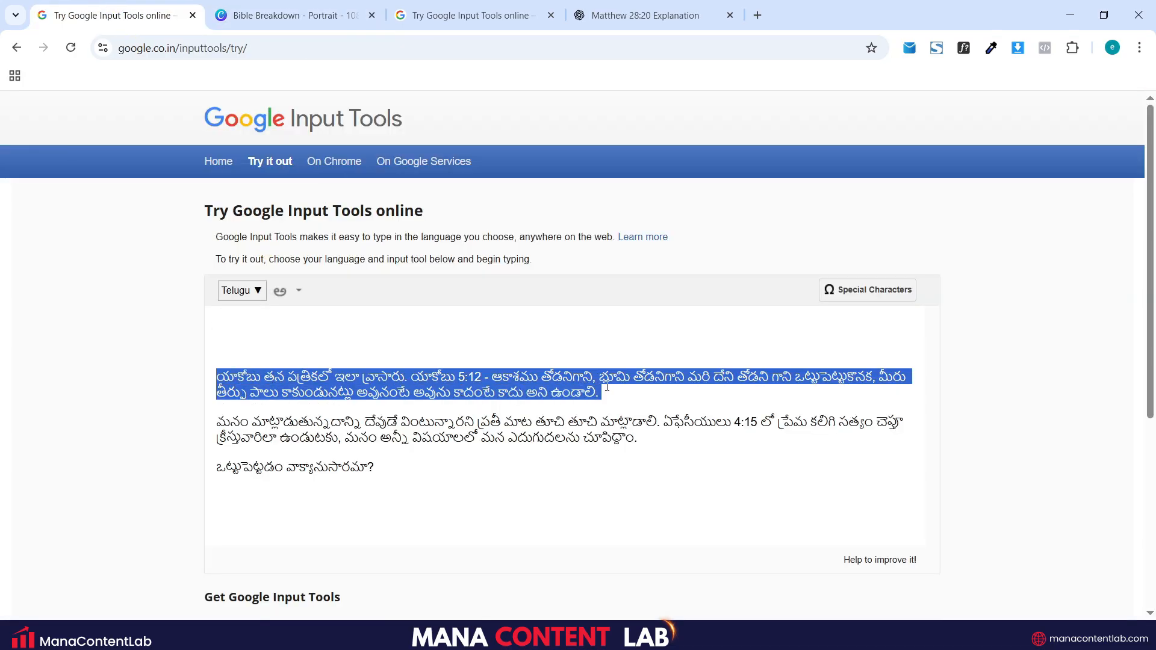
{"action": "key", "text": "ctrl+x"}
{"action": "left_click", "coordinate": [295, 15]}
{"action": "left_click", "coordinate": [580, 342]}
{"action": "double_click", "coordinate": [580, 341]}
{"action": "key", "text": "ctrl+v"}
{"action": "left_click", "coordinate": [794, 404]}
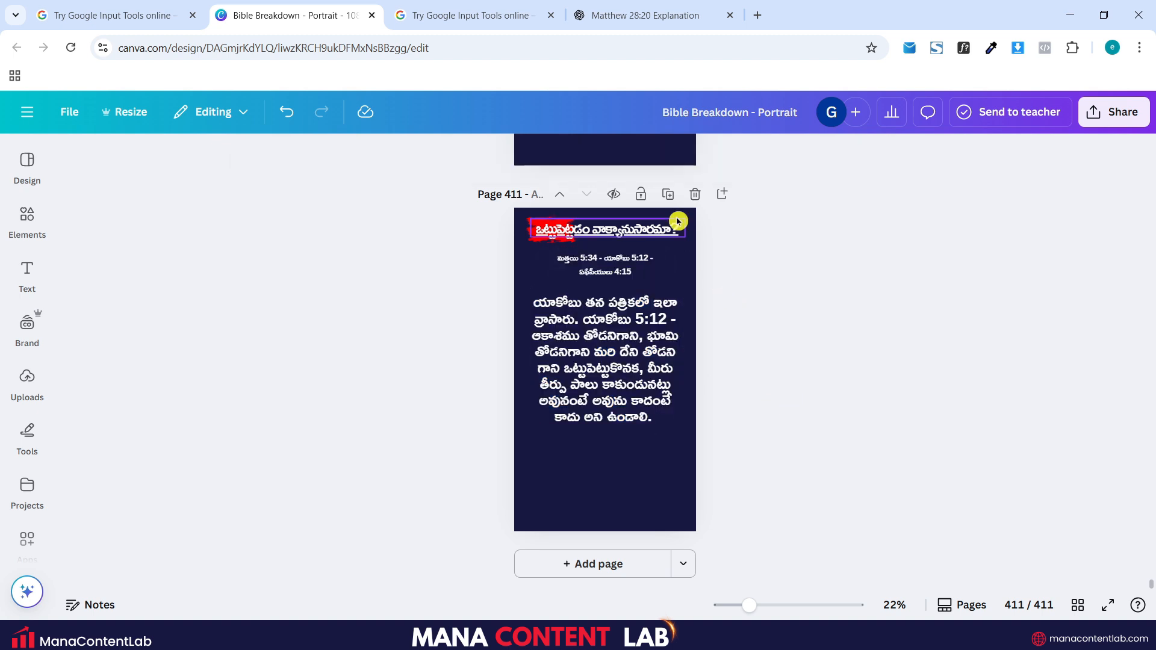
Step: Duplicate page 411 and replace the copy's body text with the paragraph beginning "మనం మాట్లాడుతున్నదాన్ని", cut from Google Input Tools
{"action": "left_click", "coordinate": [668, 194]}
{"action": "left_click", "coordinate": [125, 4]}
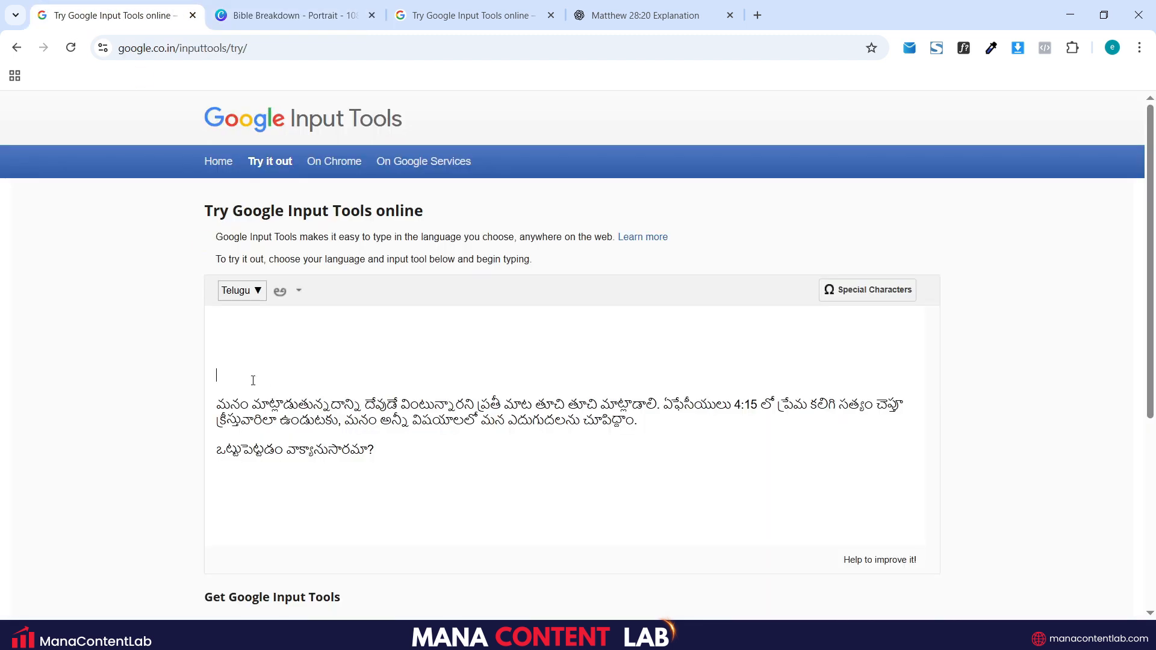
{"action": "left_click_drag", "start_coordinate": [208, 408], "coordinate": [616, 432]}
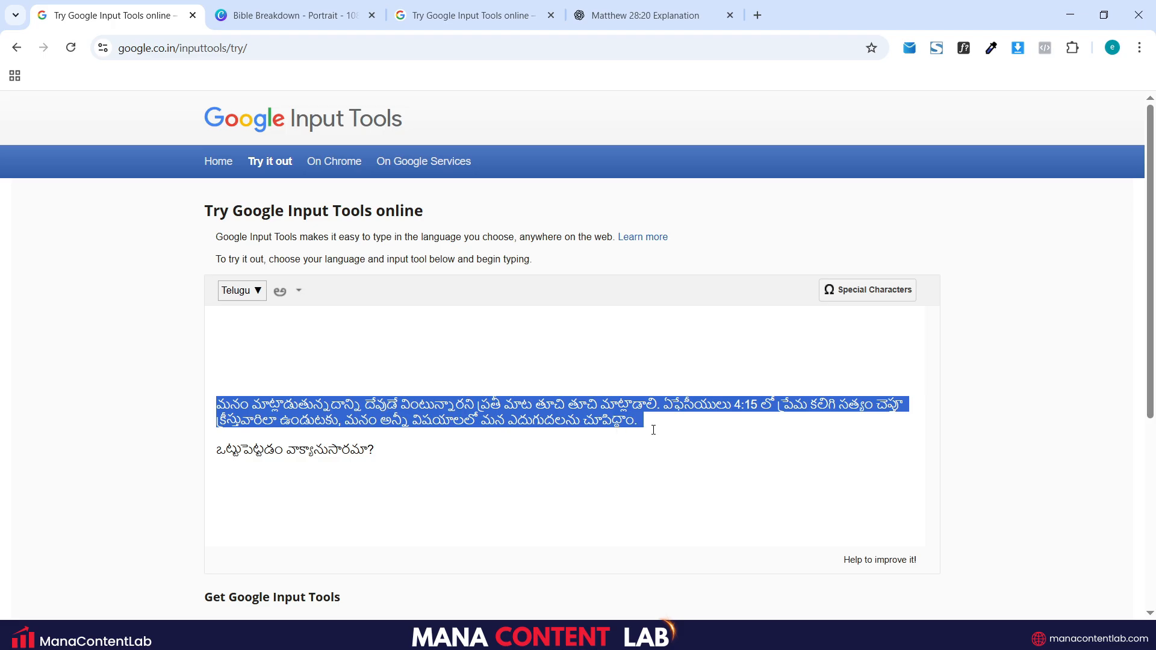
{"action": "key", "text": "ctrl+x"}
{"action": "left_click", "coordinate": [324, 18]}
{"action": "double_click", "coordinate": [589, 358]}
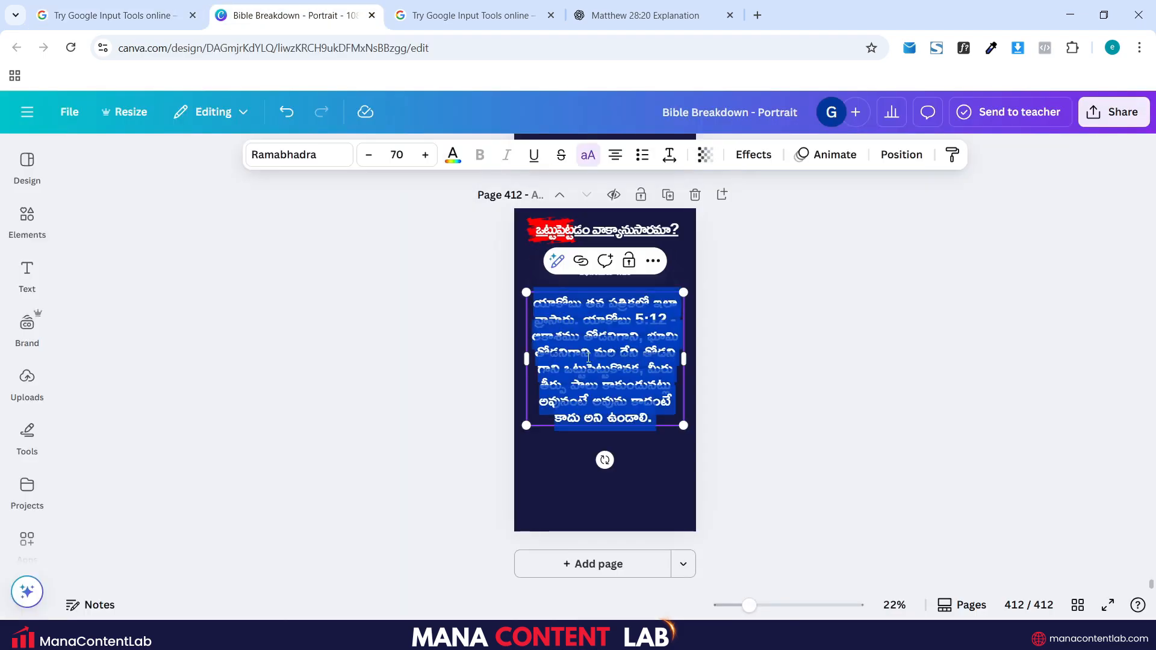
{"action": "key", "text": "ctrl+v"}
{"action": "left_click", "coordinate": [809, 417]}
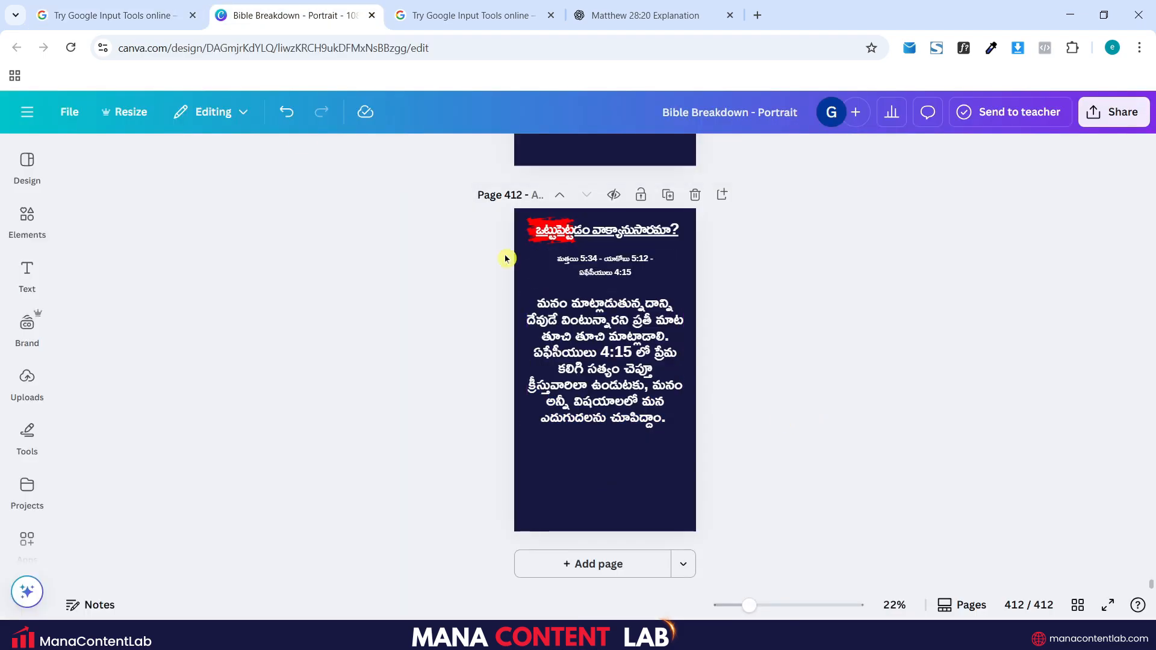
Step: Check Google Input Tools for remaining text, and review the Canva pages from 412 back to the cover on page 408
{"action": "left_click", "coordinate": [87, 13]}
{"action": "left_click", "coordinate": [265, 18]}
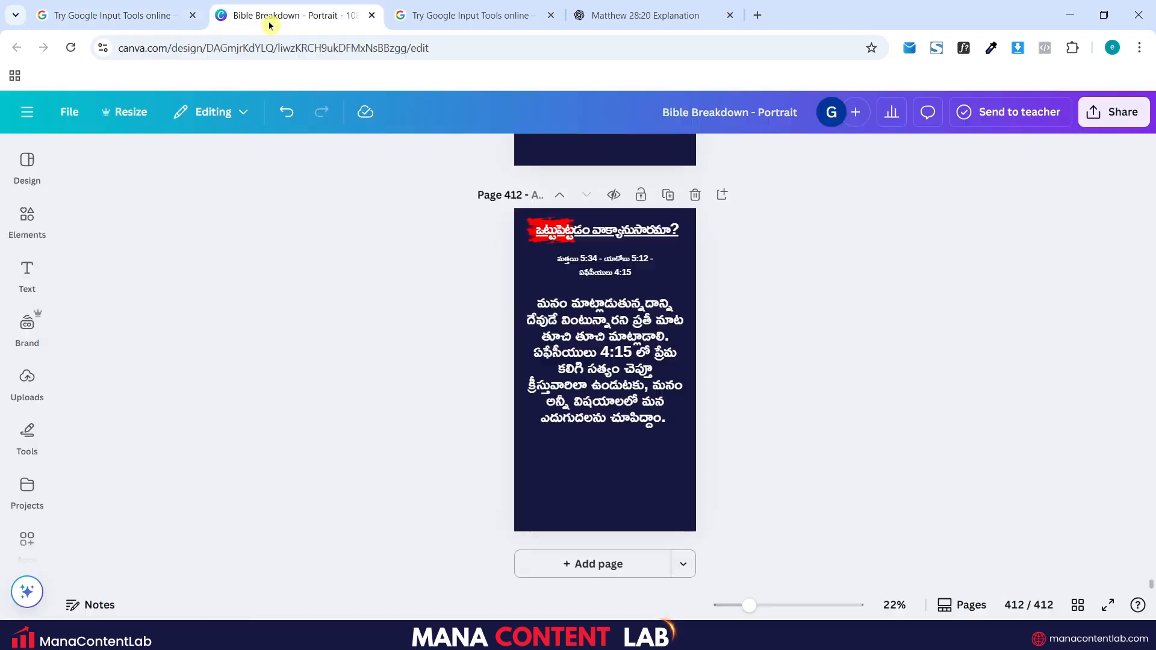
{"action": "scroll", "coordinate": [766, 414], "scroll_direction": "up", "scroll_amount": 15}
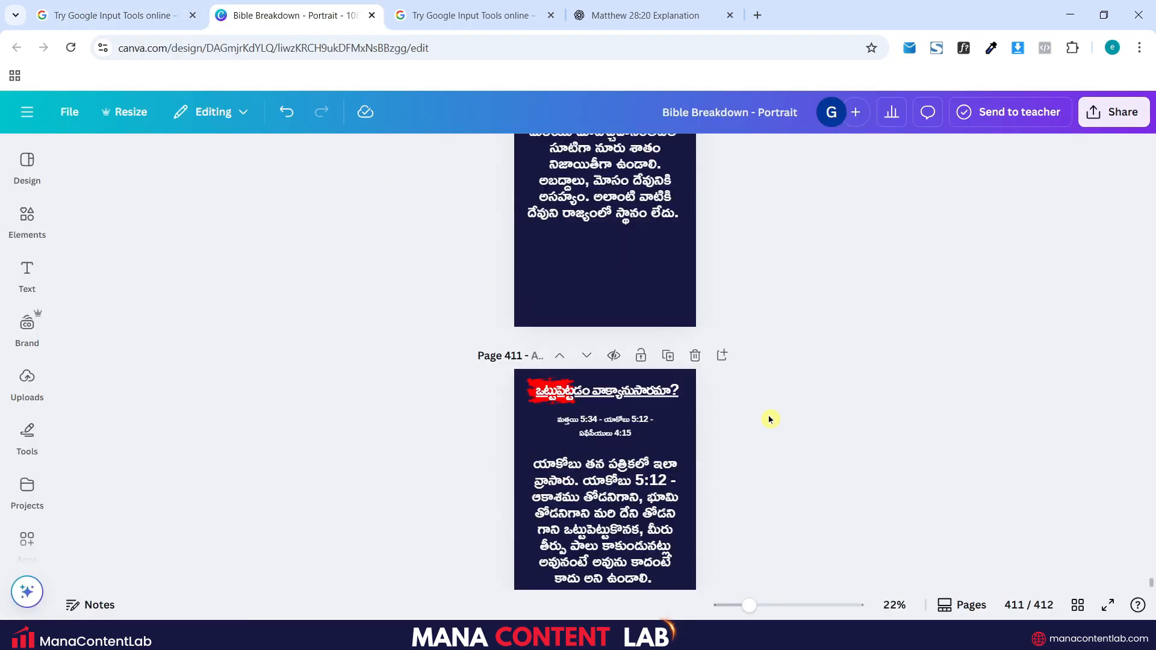
{"action": "scroll", "coordinate": [771, 420], "scroll_direction": "up", "scroll_amount": 3}
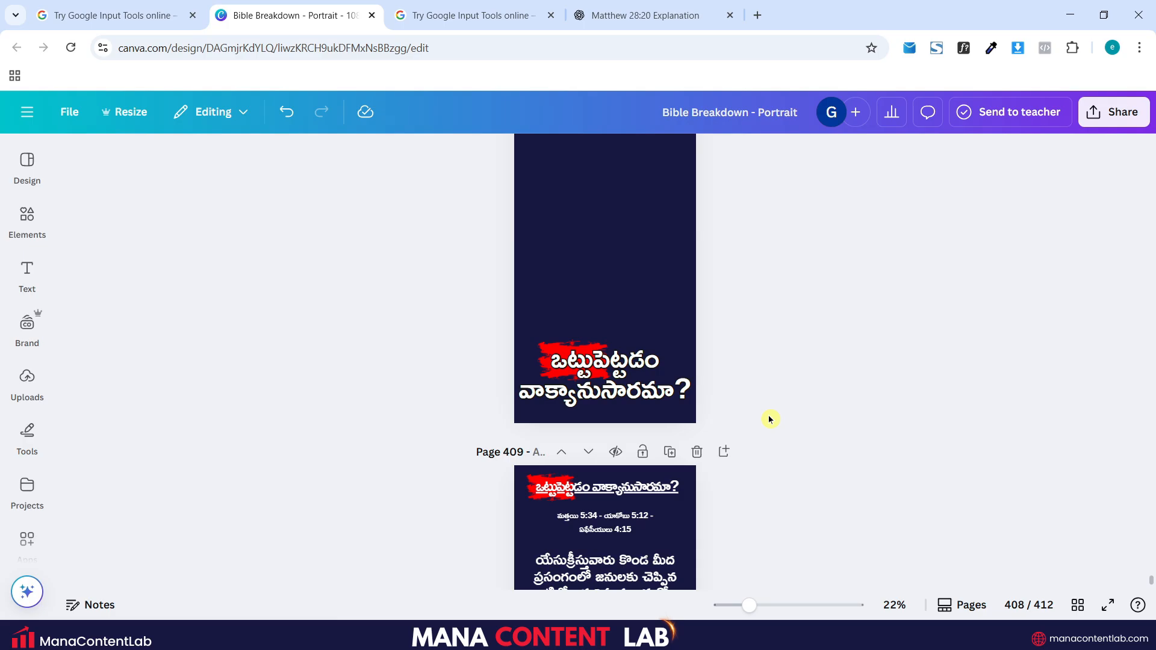
{"action": "scroll", "coordinate": [770, 419], "scroll_direction": "up", "scroll_amount": 3}
{"action": "scroll", "coordinate": [811, 434], "scroll_direction": "down", "scroll_amount": 1}
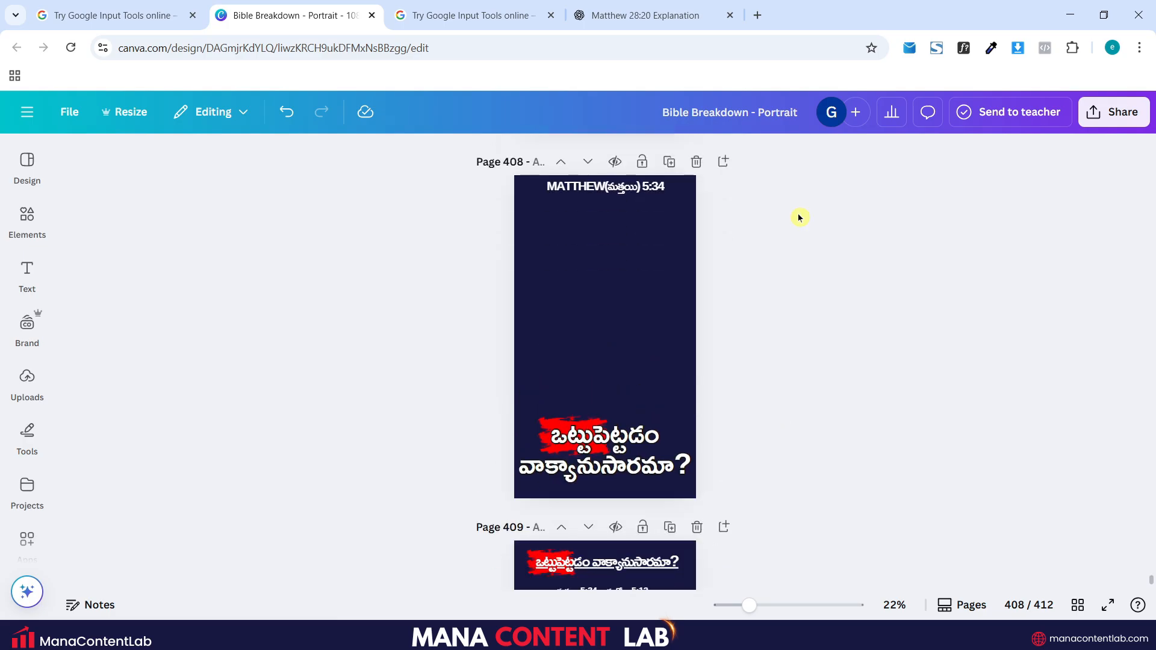
Step: Switch to ChatGPT and examine the Hollywood movie poster prompt and the poster image generated from it
{"action": "left_click", "coordinate": [618, 8]}
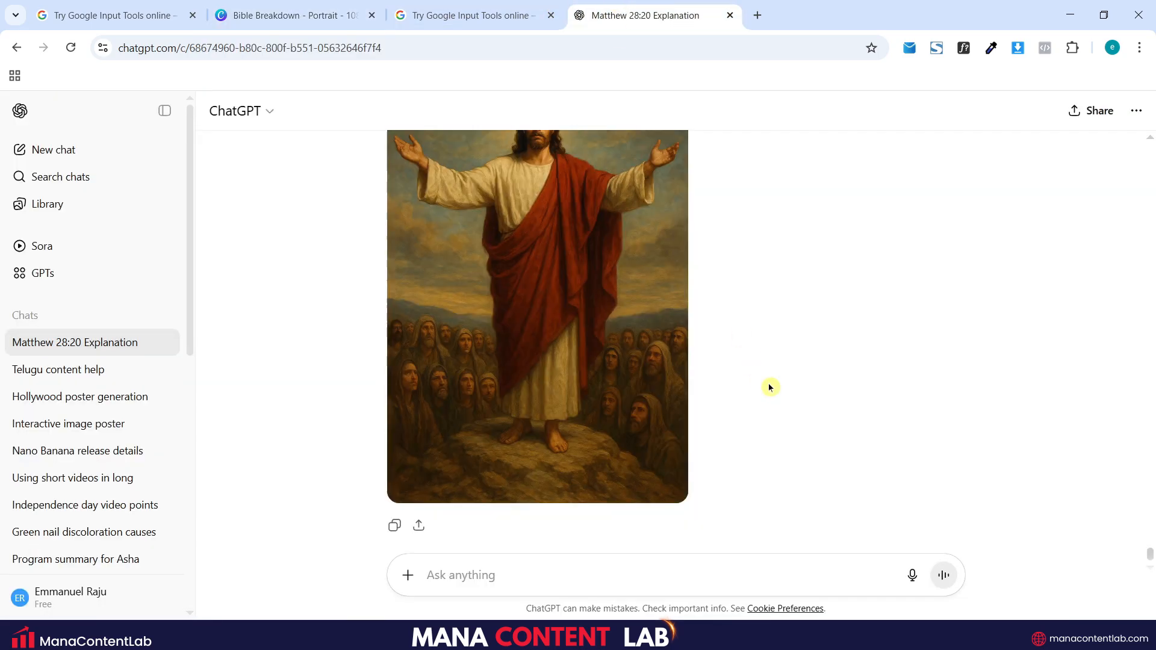
{"action": "scroll", "coordinate": [794, 385], "scroll_direction": "up", "scroll_amount": 5}
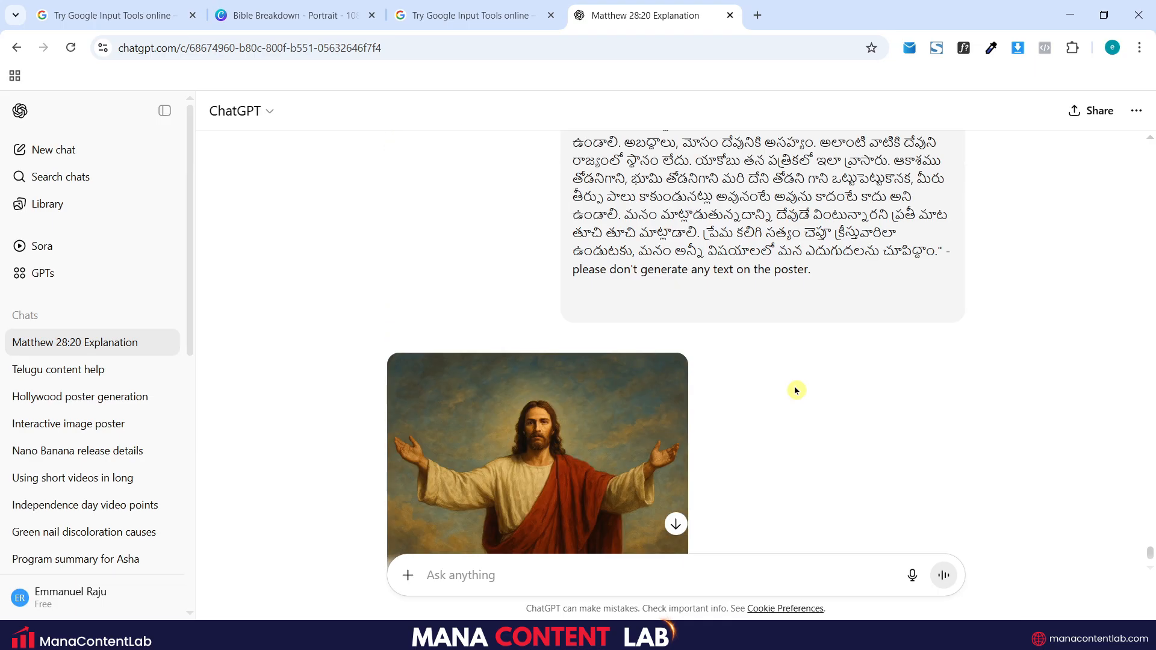
{"action": "scroll", "coordinate": [795, 390], "scroll_direction": "down", "scroll_amount": 5}
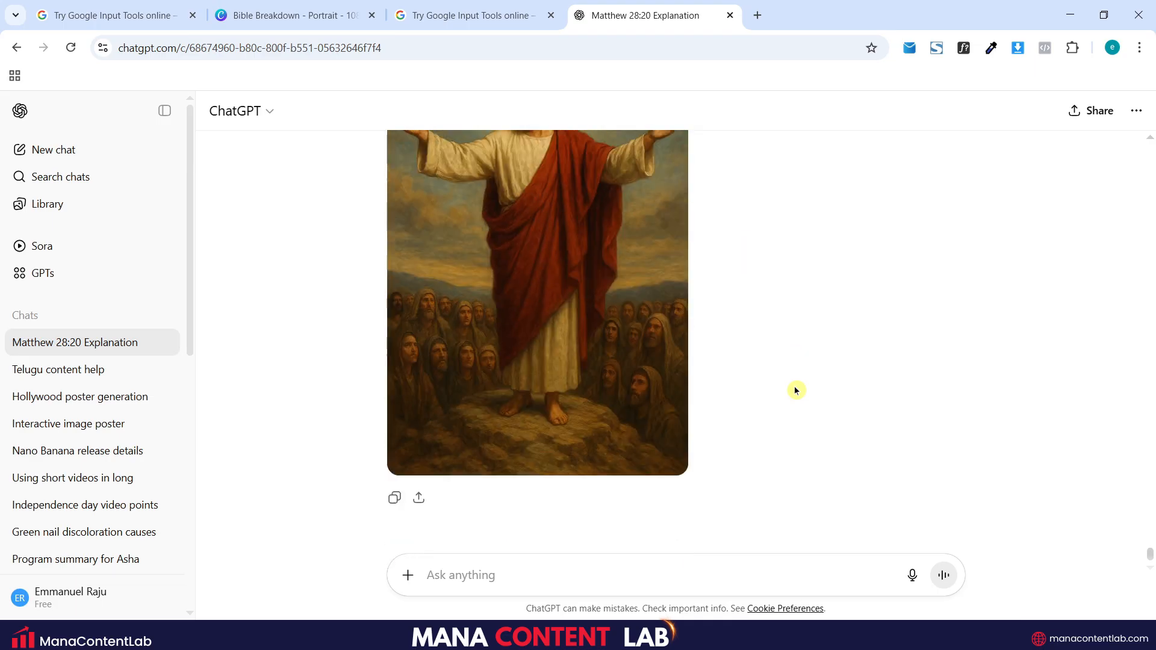
{"action": "scroll", "coordinate": [795, 390], "scroll_direction": "up", "scroll_amount": 8}
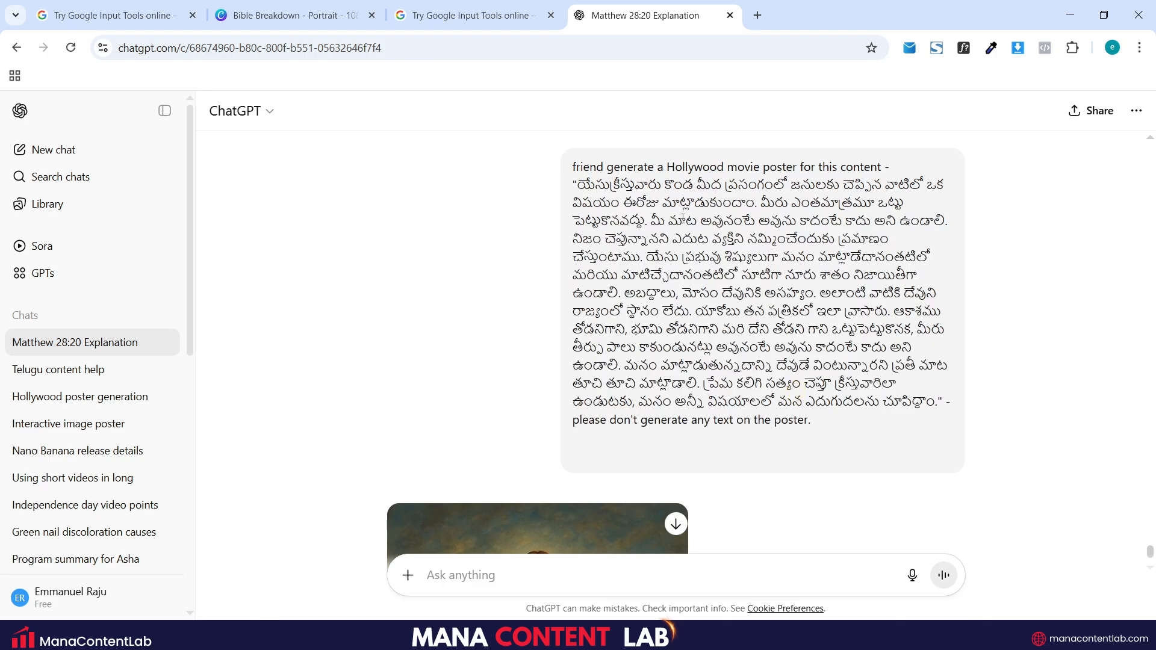
{"action": "scroll", "coordinate": [788, 317], "scroll_direction": "down", "scroll_amount": 3}
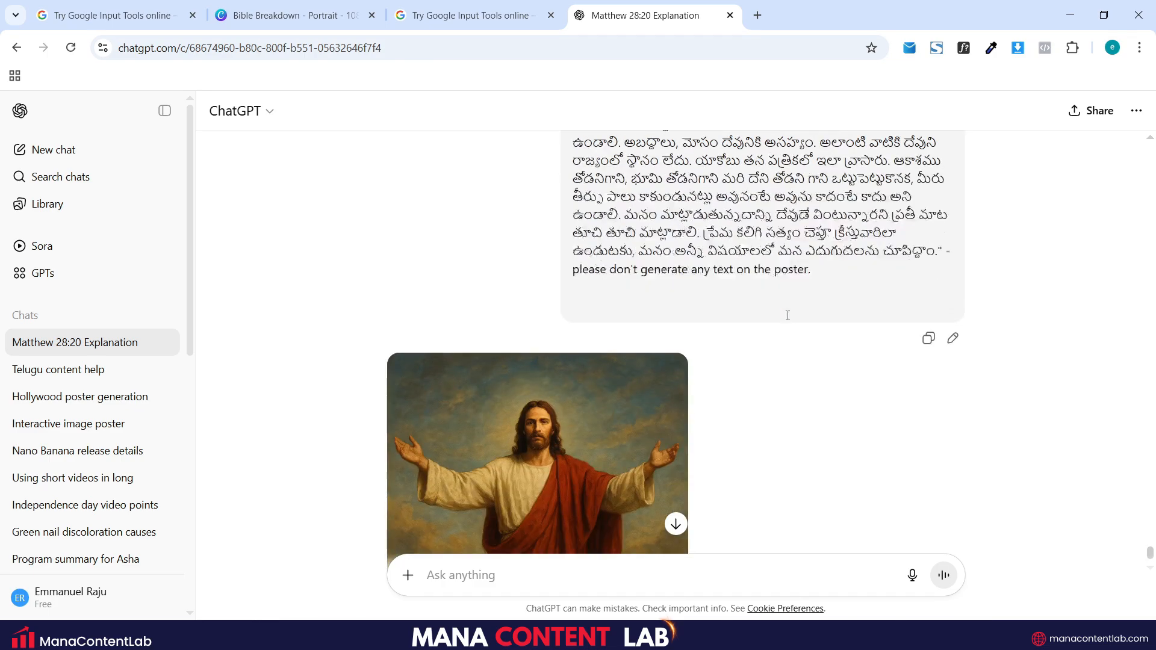
{"action": "scroll", "coordinate": [791, 322], "scroll_direction": "down", "scroll_amount": 4}
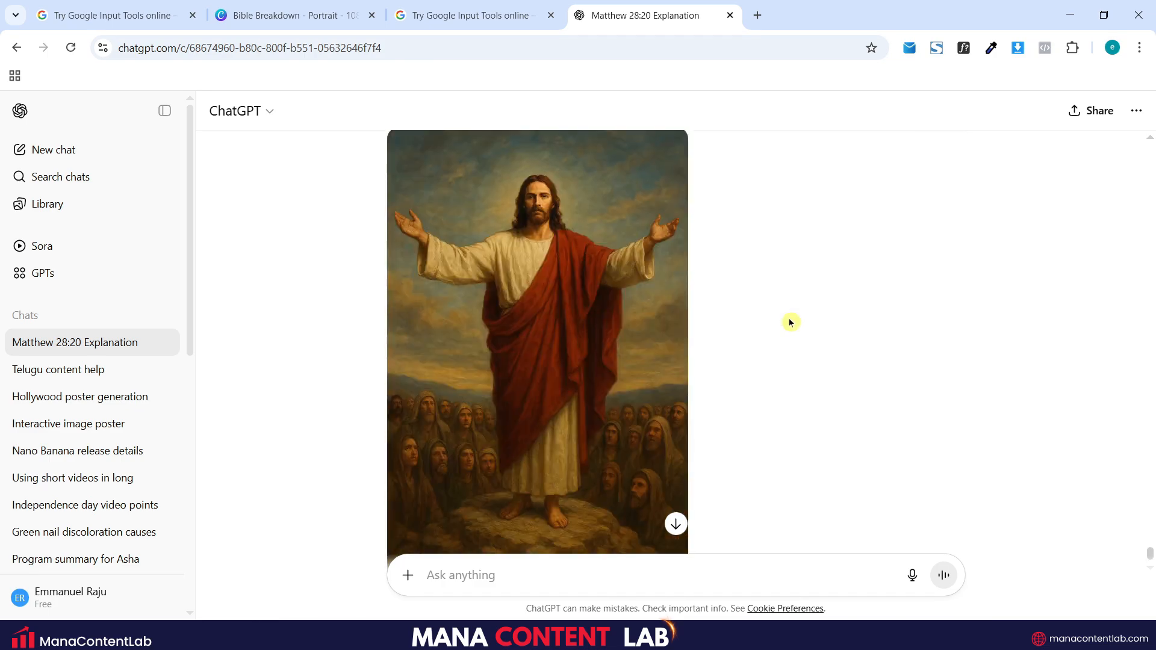
{"action": "scroll", "coordinate": [790, 323], "scroll_direction": "down", "scroll_amount": 1}
{"action": "scroll", "coordinate": [634, 346], "scroll_direction": "up", "scroll_amount": 1}
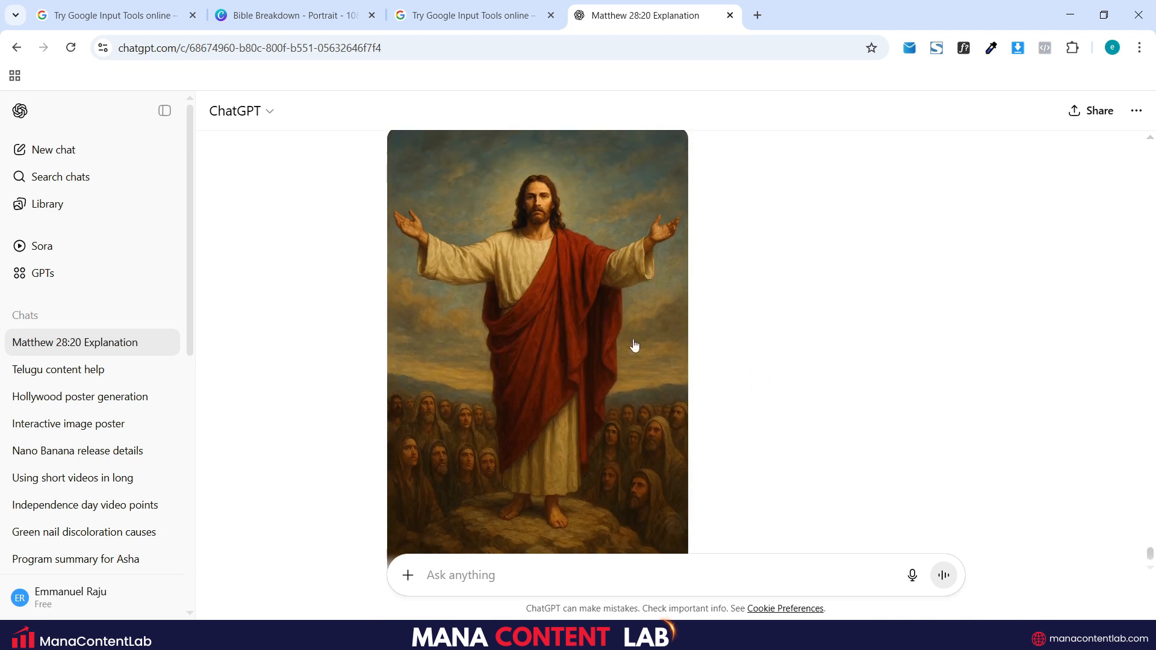
Step: Enlarge the generated poster of Jesus in ChatGPT and open the image in a new browser tab
{"action": "left_click", "coordinate": [581, 342]}
{"action": "right_click", "coordinate": [577, 322]}
{"action": "left_click", "coordinate": [612, 341]}
{"action": "left_click", "coordinate": [820, 11]}
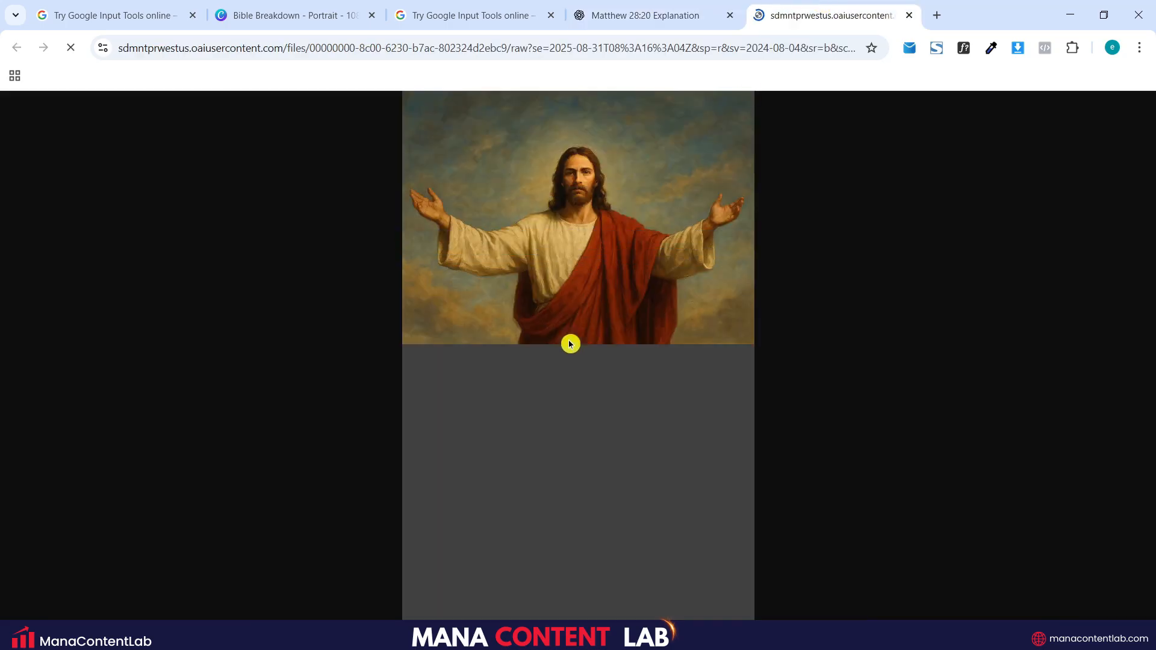
Step: Return to ChatGPT, close the enlarged poster and review the prompt's wording, including the request for no text on the poster
{"action": "left_click", "coordinate": [664, 7]}
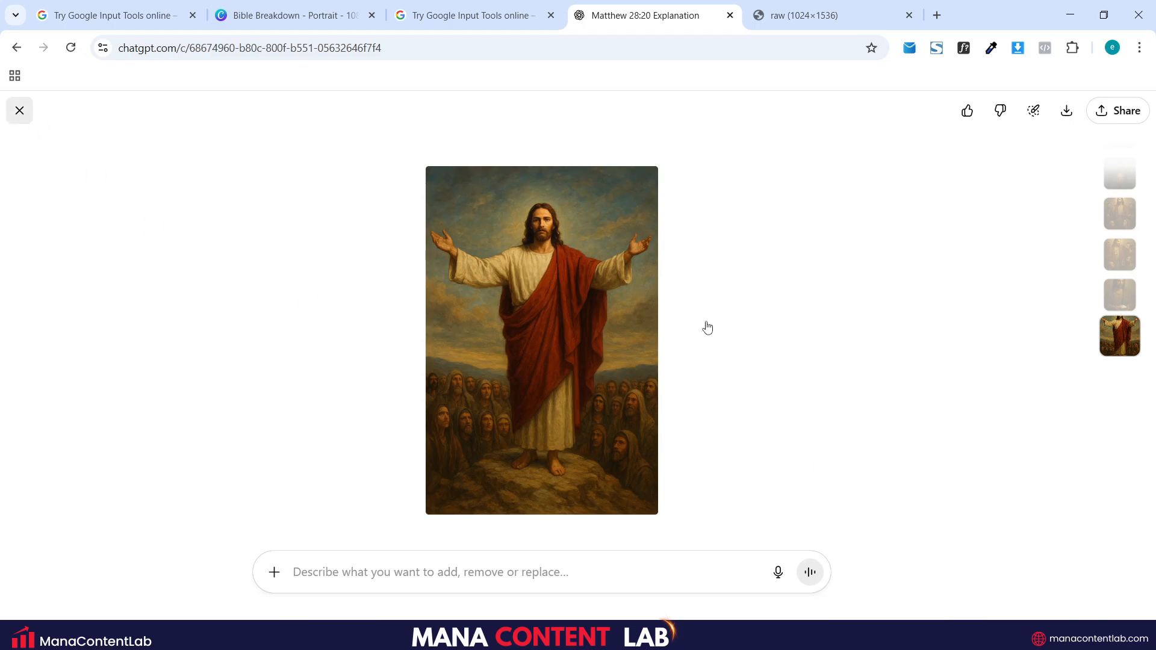
{"action": "left_click", "coordinate": [817, 413]}
{"action": "scroll", "coordinate": [817, 414], "scroll_direction": "up", "scroll_amount": 10}
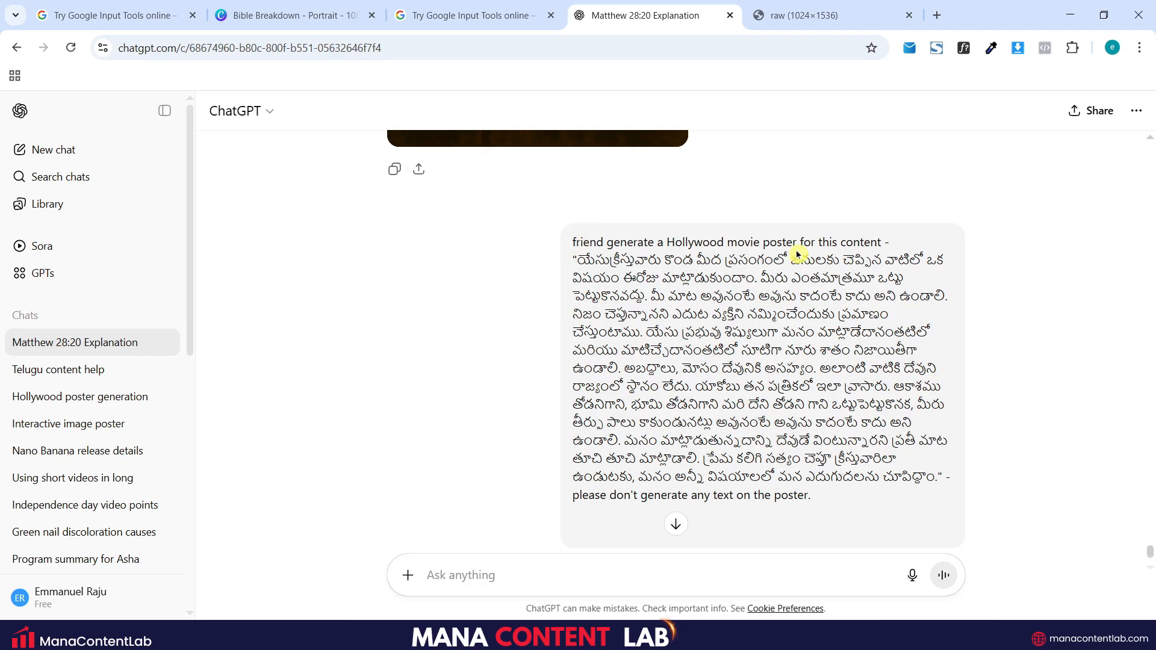
{"action": "scroll", "coordinate": [760, 270], "scroll_direction": "down", "scroll_amount": 3}
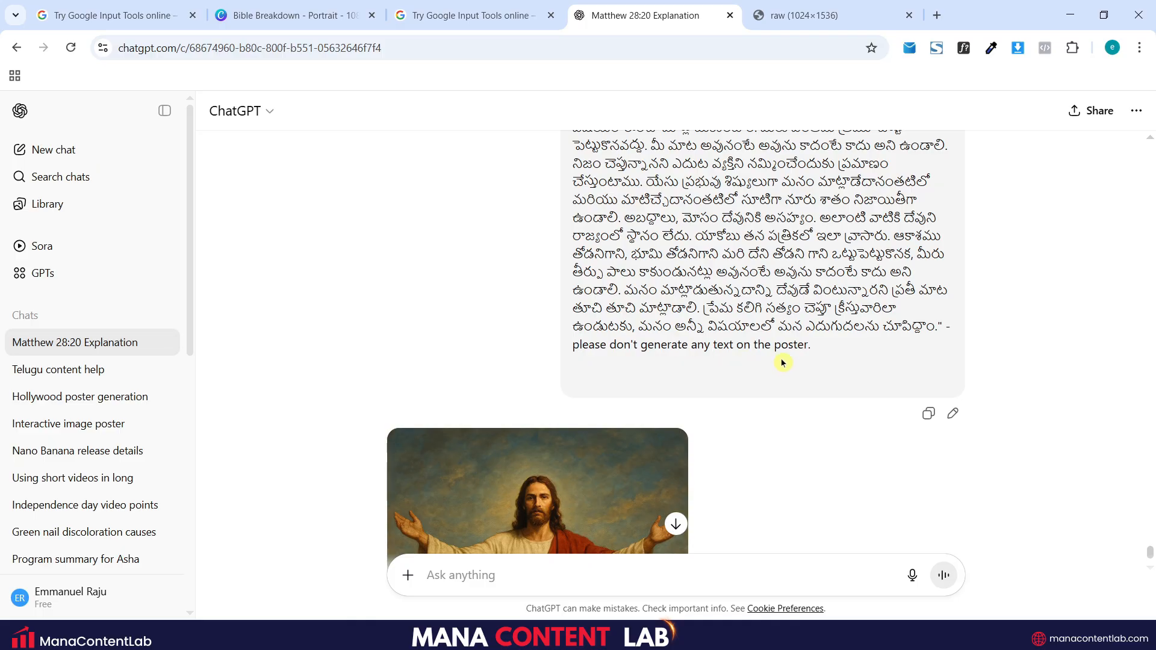
Step: Look over the poster in the chat, then switch to the full-size poster's browser tab and copy the image
{"action": "scroll", "coordinate": [782, 363], "scroll_direction": "down", "scroll_amount": 5}
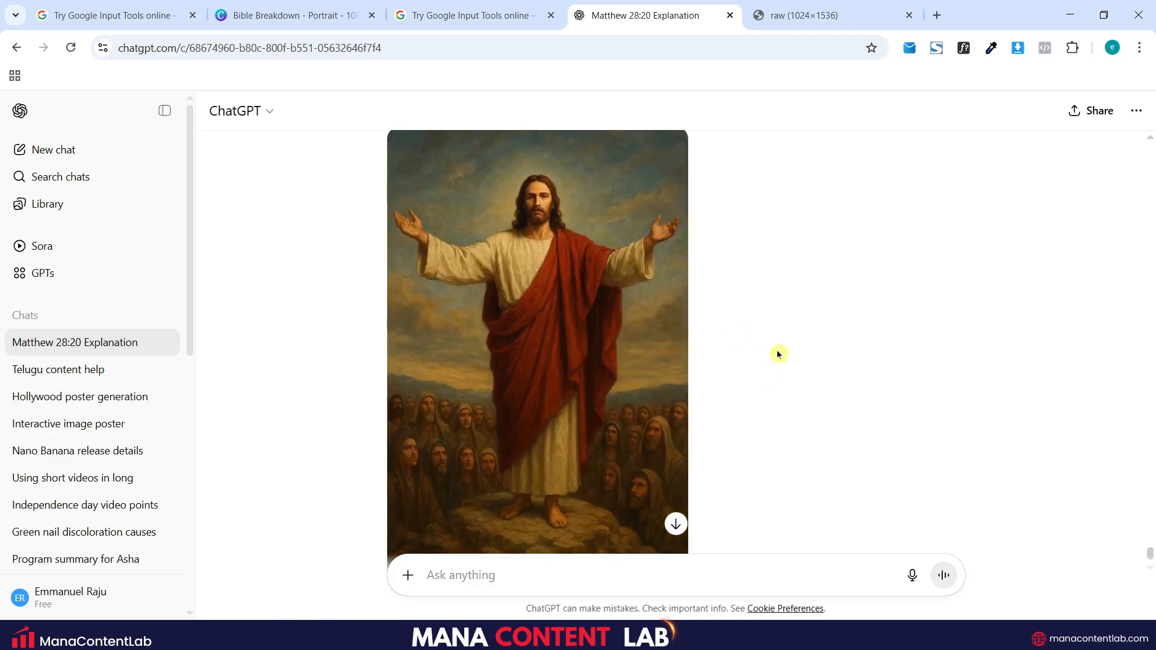
{"action": "scroll", "coordinate": [778, 354], "scroll_direction": "up", "scroll_amount": 4}
{"action": "scroll", "coordinate": [763, 355], "scroll_direction": "down", "scroll_amount": 6}
{"action": "scroll", "coordinate": [818, 358], "scroll_direction": "up", "scroll_amount": 9}
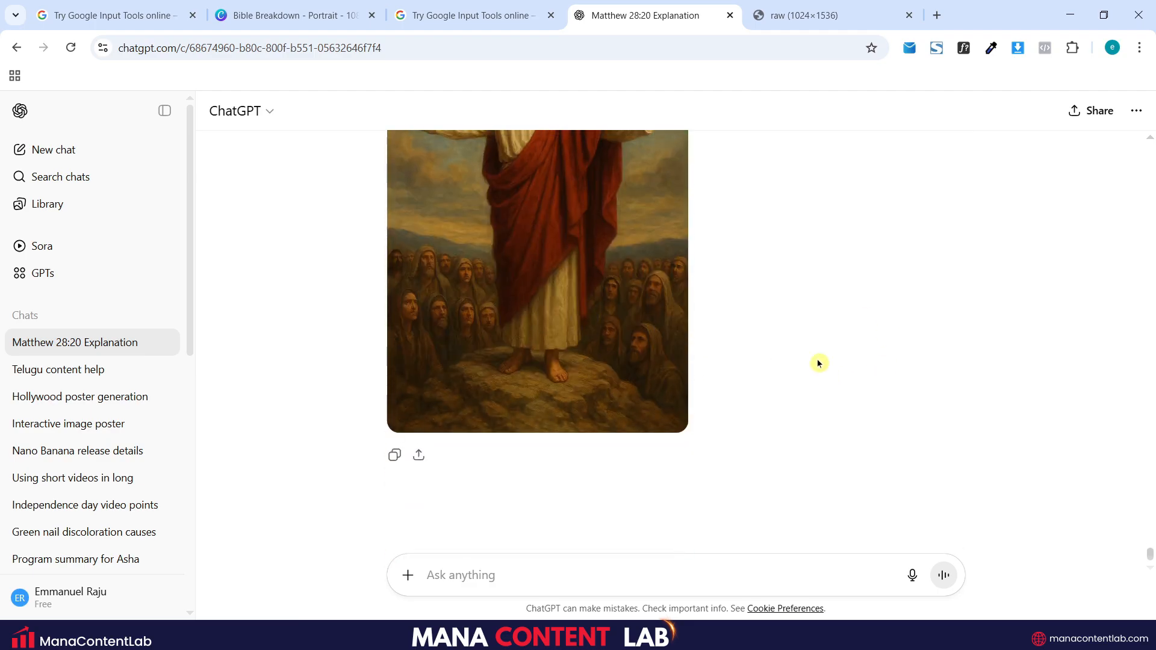
{"action": "left_click", "coordinate": [797, 6]}
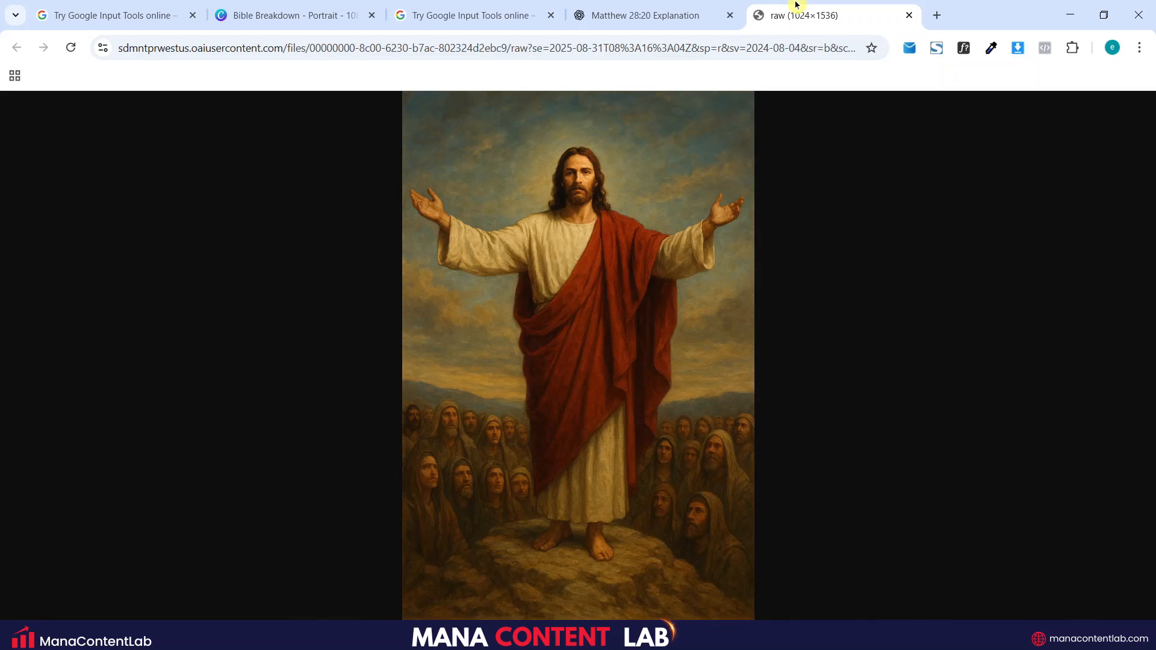
{"action": "right_click", "coordinate": [595, 303]}
{"action": "left_click", "coordinate": [632, 367]}
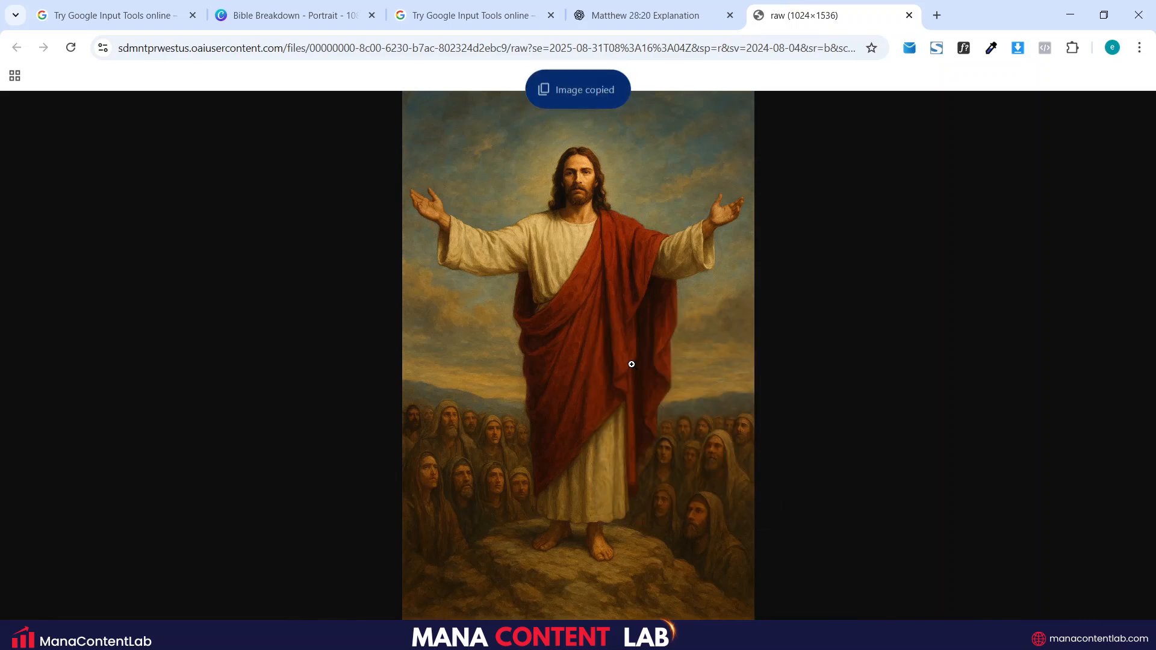
Step: Switch to Canva, paste the poster onto cover page 408 and enlarge it to the full page width behind the texts
{"action": "left_click", "coordinate": [297, 5]}
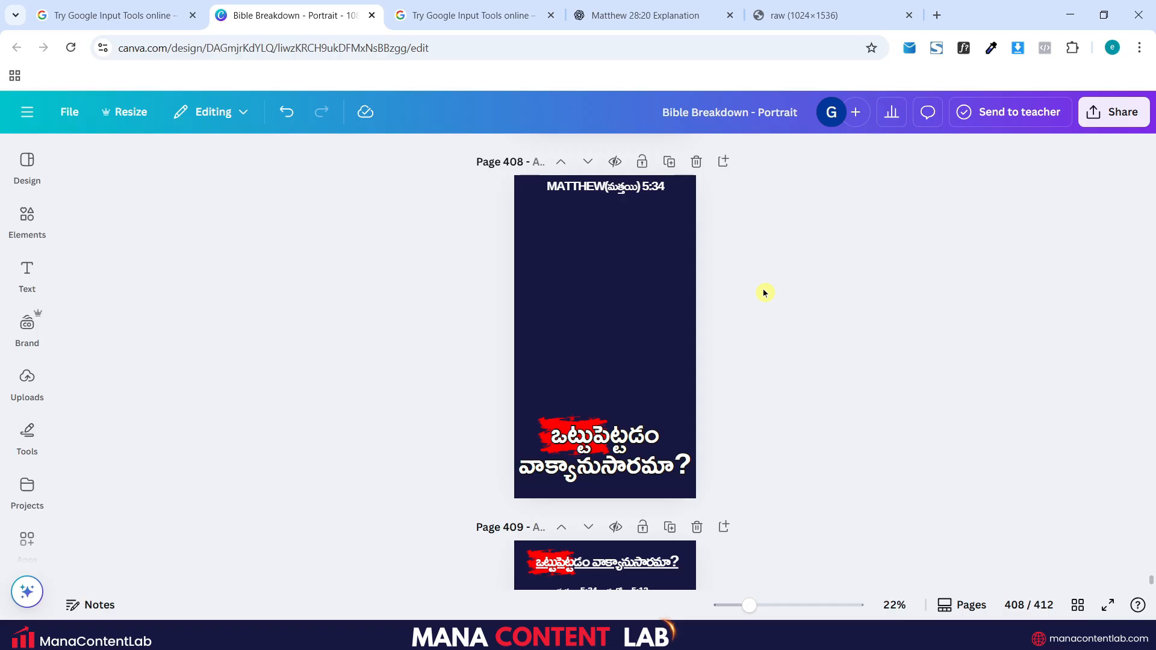
{"action": "key", "text": "ctrl+v"}
{"action": "left_click_drag", "start_coordinate": [606, 330], "coordinate": [567, 250]}
{"action": "left_click_drag", "start_coordinate": [618, 330], "coordinate": [715, 433]}
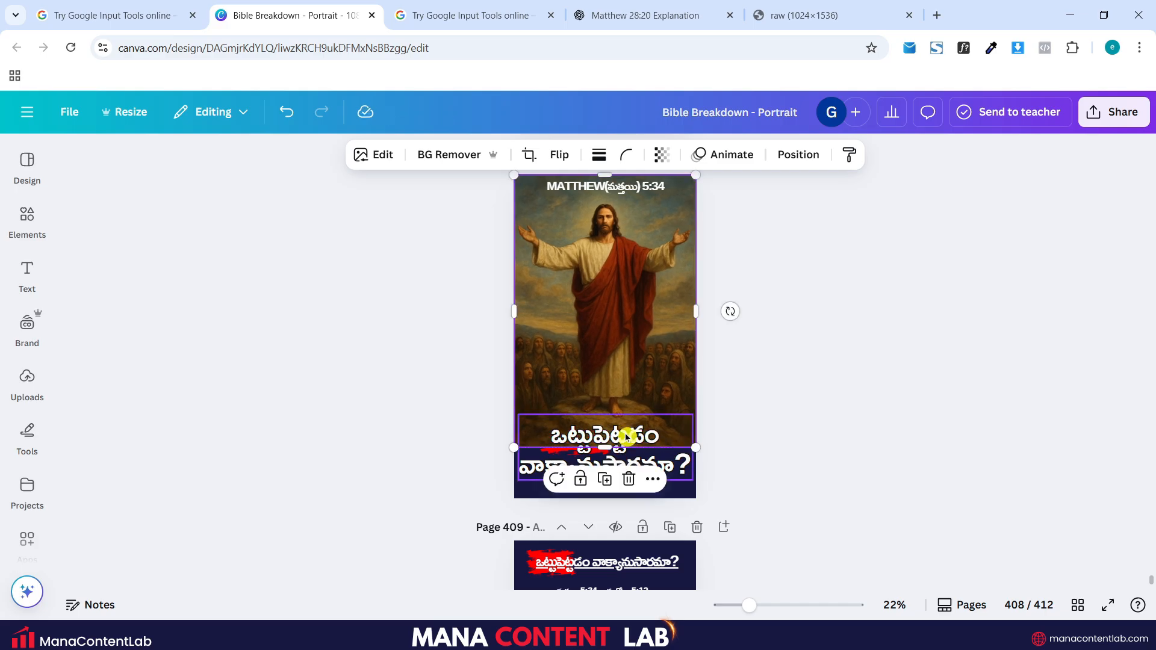
{"action": "left_click", "coordinate": [751, 395]}
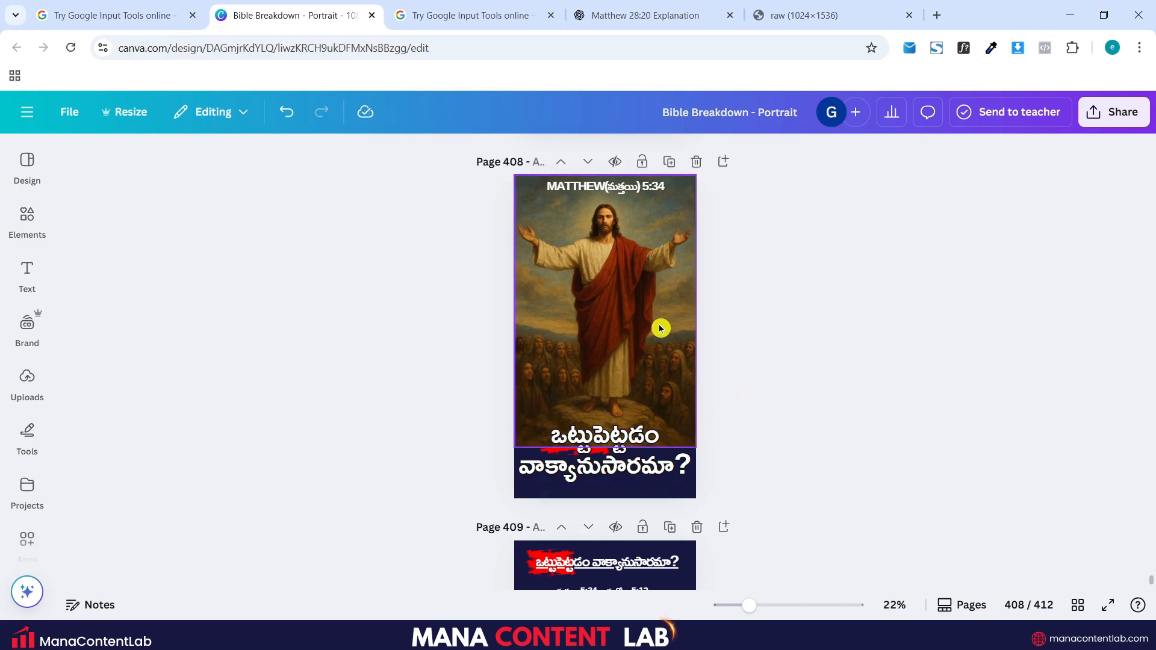
Step: Crop the poster's upper edge on page 408 so the image starts just below the MATTHEW 5:34 heading
{"action": "left_click", "coordinate": [776, 612]}
{"action": "mouse_move", "coordinate": [775, 609]}
{"action": "left_mouse_down"}
{"action": "mouse_move", "coordinate": [765, 610]}
{"action": "mouse_move", "coordinate": [789, 605]}
{"action": "left_mouse_up"}
{"action": "scroll", "coordinate": [768, 457], "scroll_direction": "up", "scroll_amount": 5}
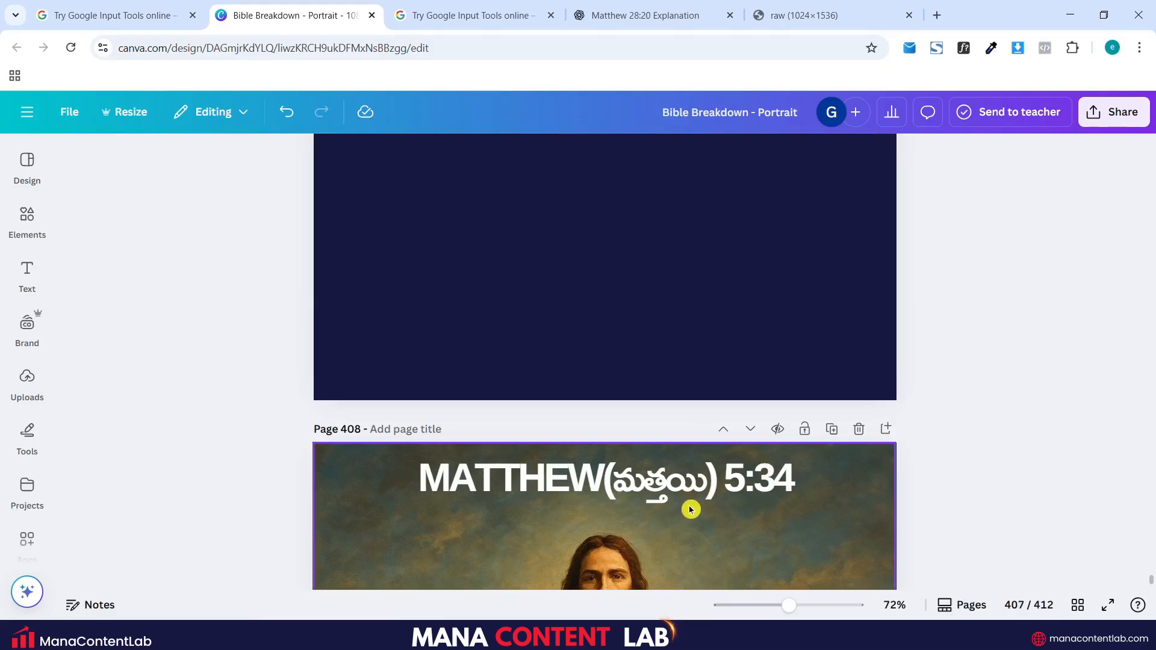
{"action": "left_click", "coordinate": [705, 527]}
{"action": "scroll", "coordinate": [715, 512], "scroll_direction": "down", "scroll_amount": 3}
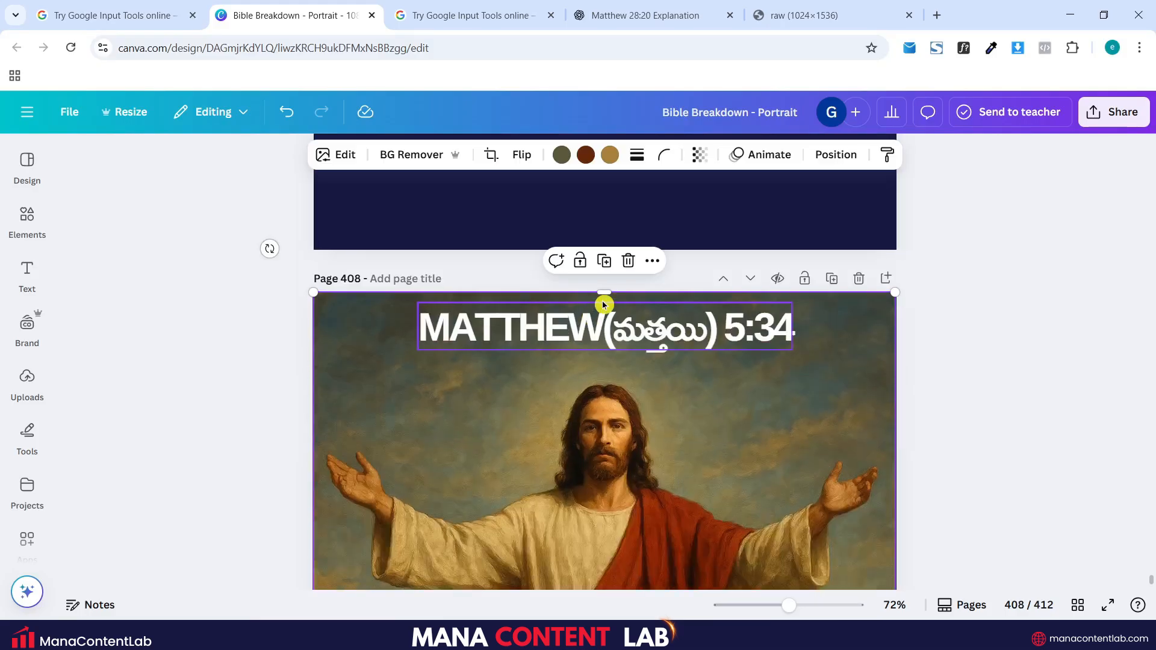
{"action": "left_click_drag", "start_coordinate": [605, 294], "coordinate": [692, 358]}
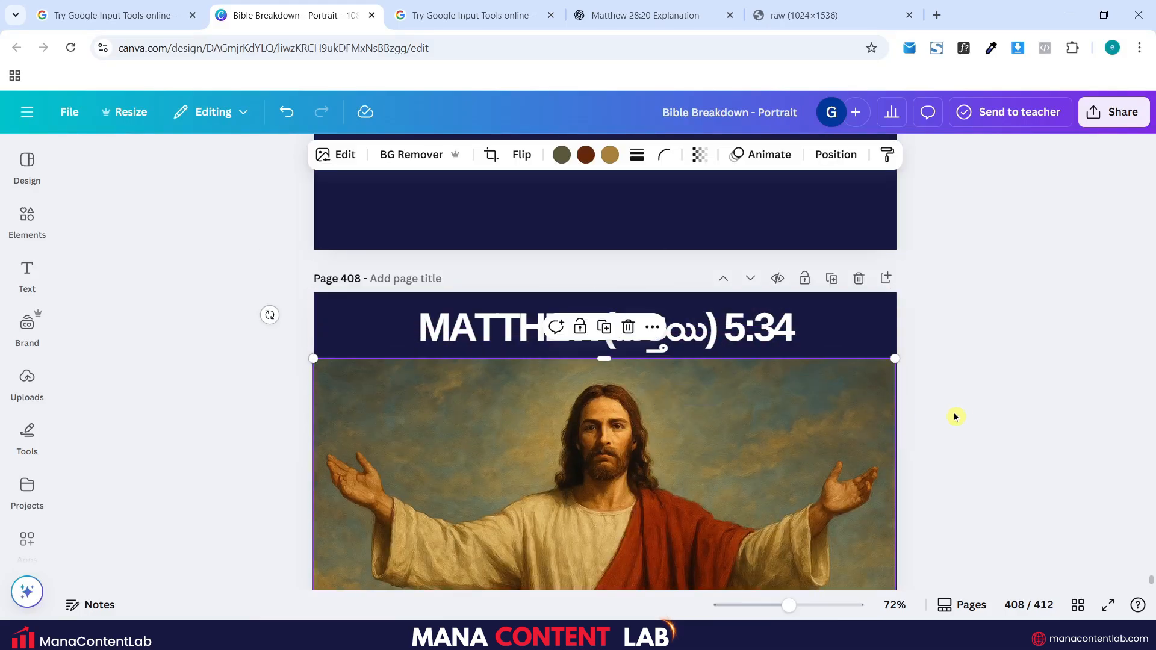
{"action": "left_click", "coordinate": [961, 417]}
{"action": "left_click", "coordinate": [895, 604]}
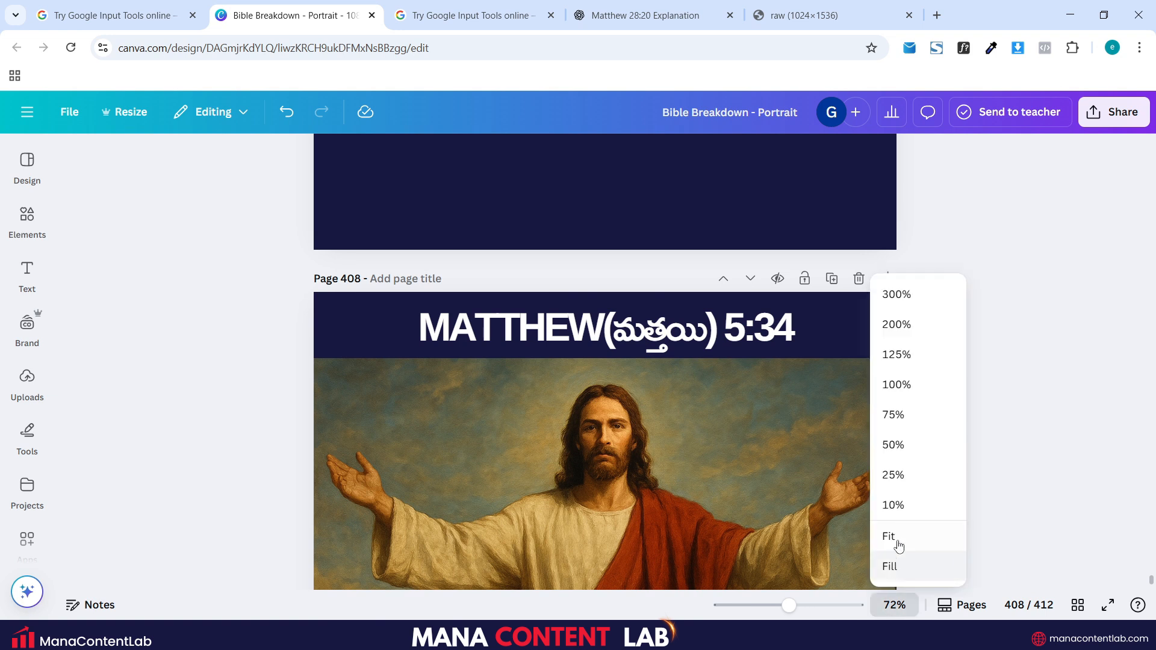
{"action": "left_click", "coordinate": [902, 542]}
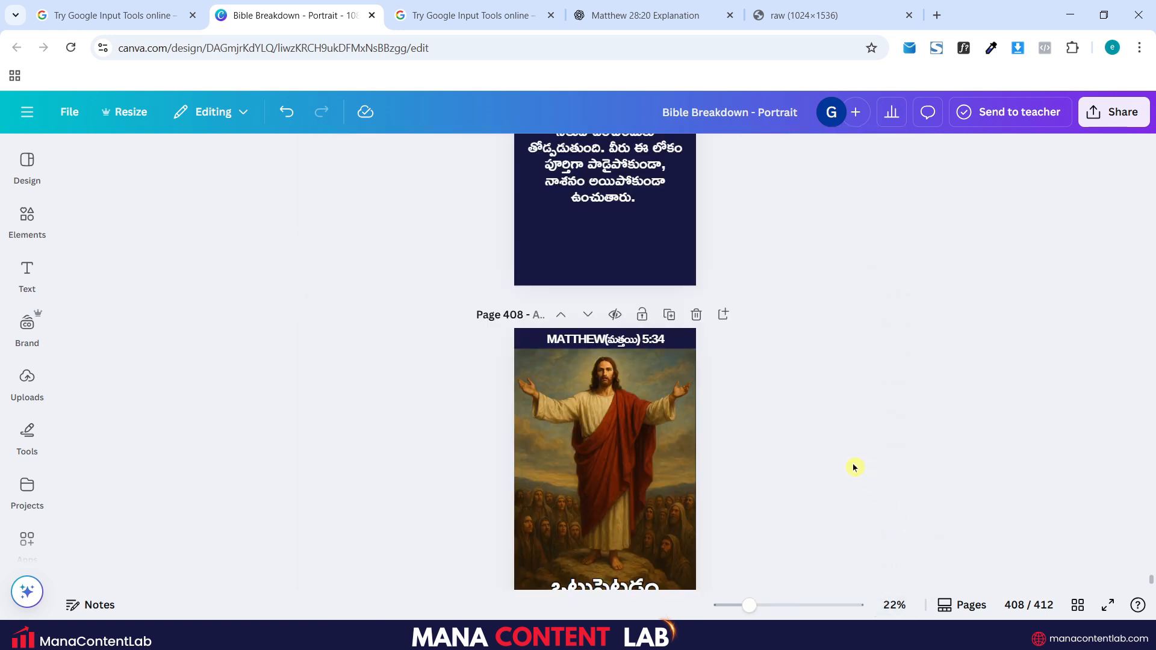
Step: Move the poster's layer beneath the red brush stroke behind the Telugu title on page 408
{"action": "scroll", "coordinate": [851, 467], "scroll_direction": "down", "scroll_amount": 3}
{"action": "scroll", "coordinate": [736, 446], "scroll_direction": "up", "scroll_amount": 2}
{"action": "left_click", "coordinate": [654, 418]}
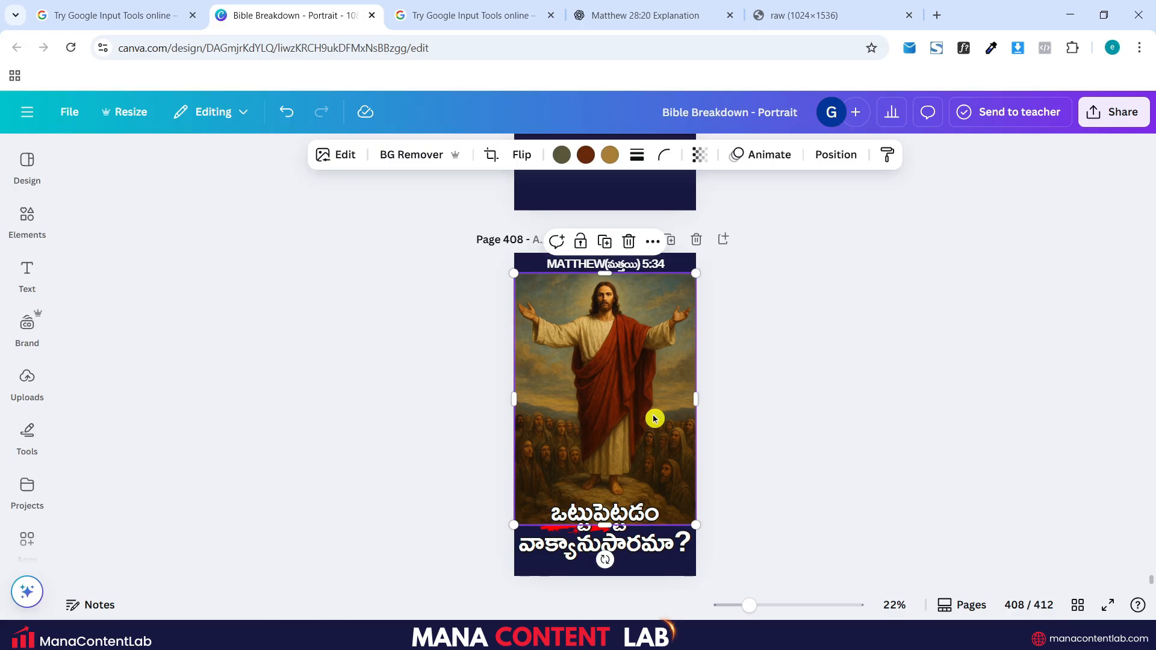
{"action": "right_click", "coordinate": [631, 410]}
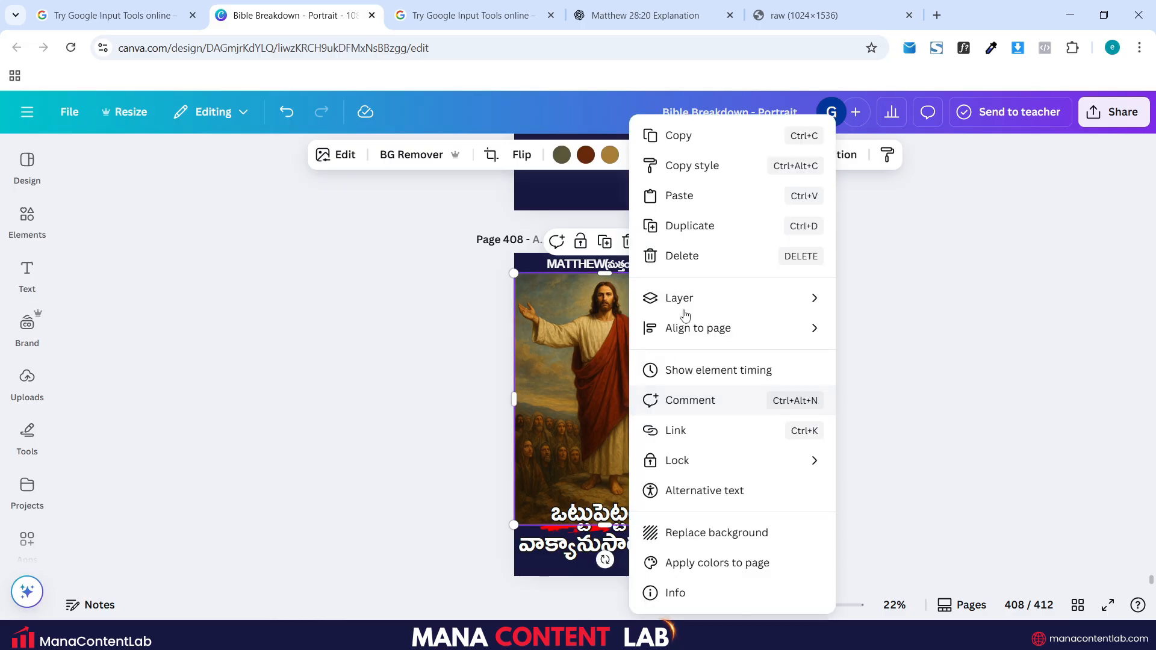
{"action": "mouse_move", "coordinate": [687, 298]}
{"action": "left_click", "coordinate": [936, 436]}
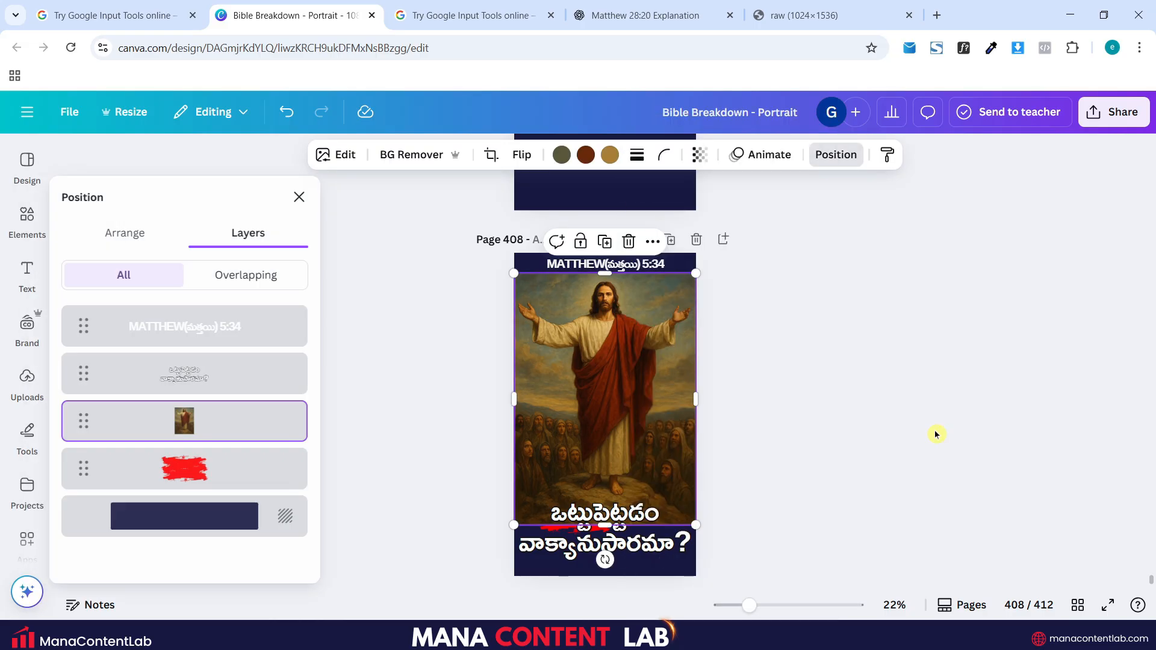
{"action": "left_click_drag", "start_coordinate": [227, 421], "coordinate": [227, 494]}
{"action": "left_click", "coordinate": [786, 439]}
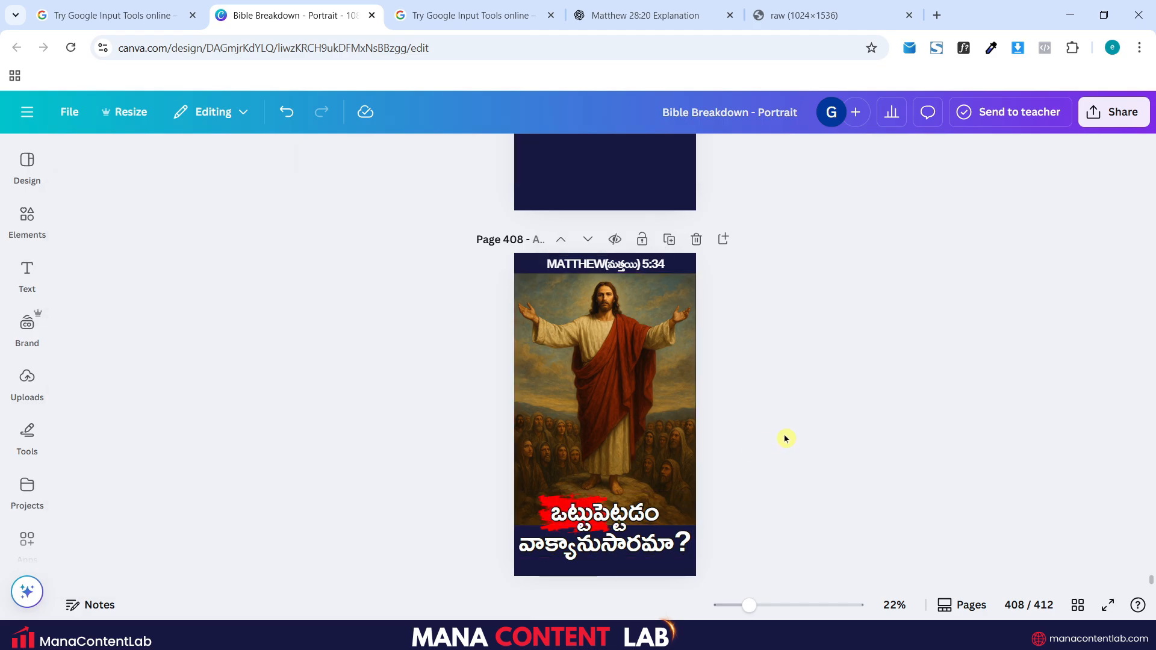
Step: Add a solid border to the poster with stroke weight 10 and the orange colour #fbbb00
{"action": "scroll", "coordinate": [784, 436], "scroll_direction": "down", "scroll_amount": 2}
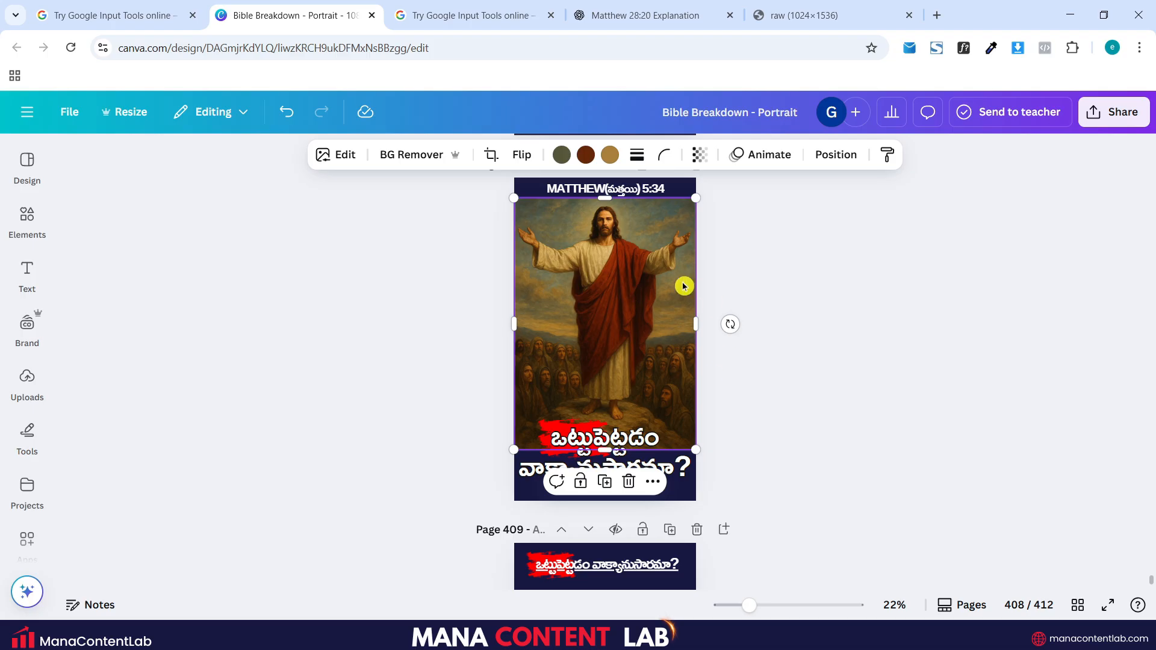
{"action": "left_click", "coordinate": [637, 158]}
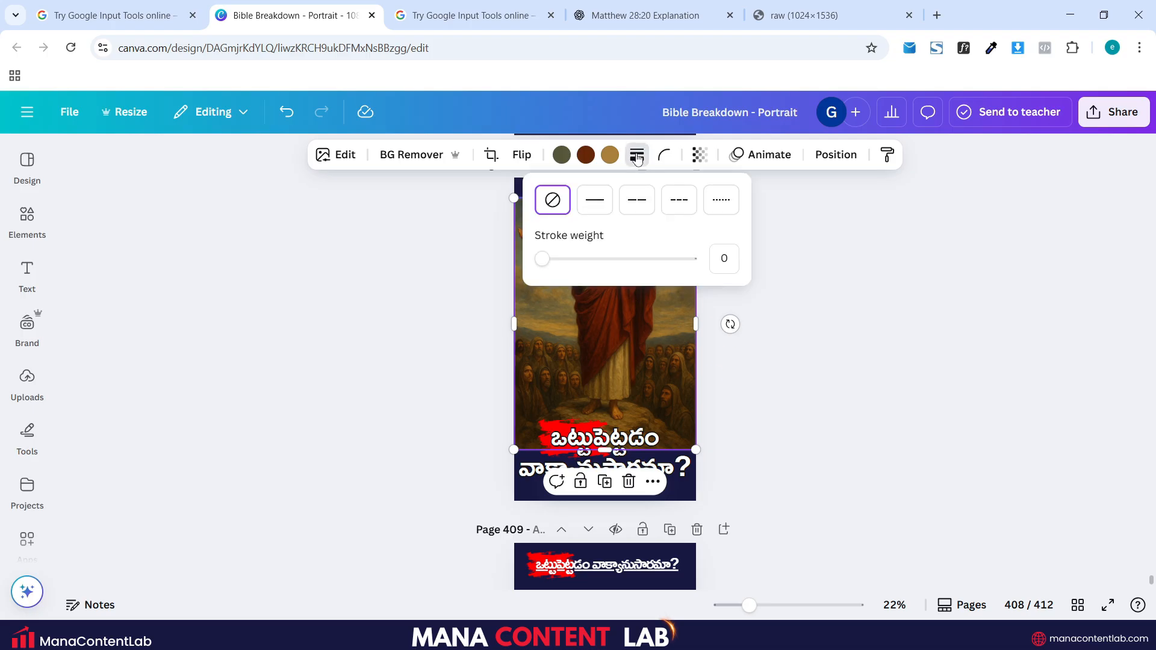
{"action": "left_click", "coordinate": [595, 205]}
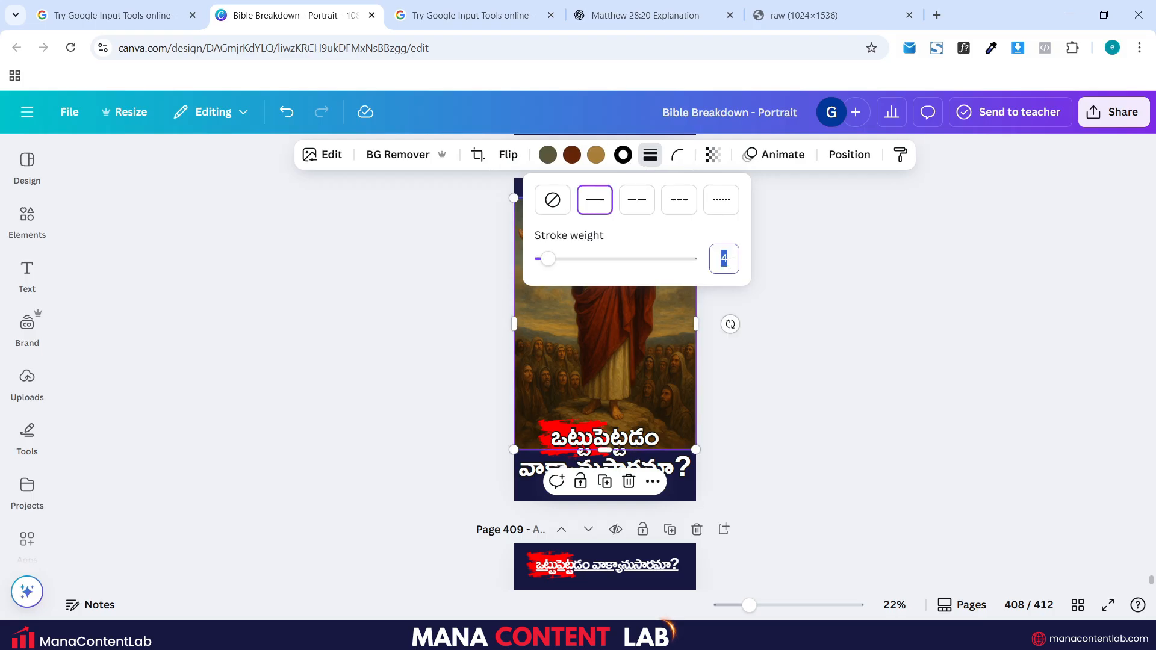
{"action": "key", "text": "Return"}
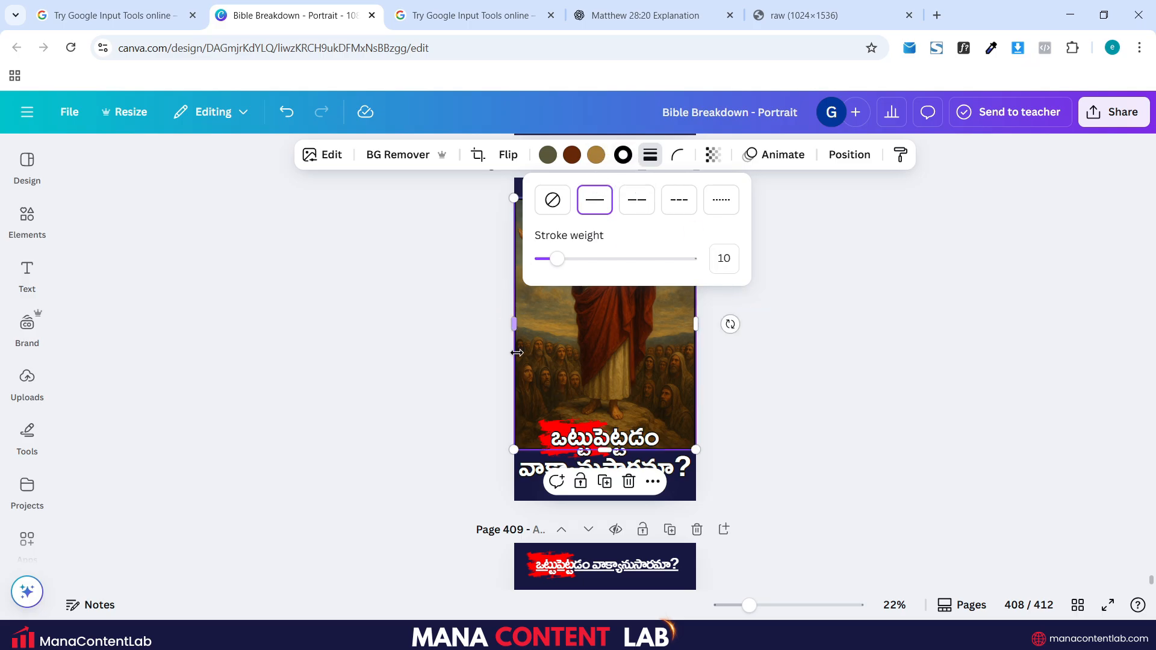
{"action": "left_click", "coordinate": [621, 156]}
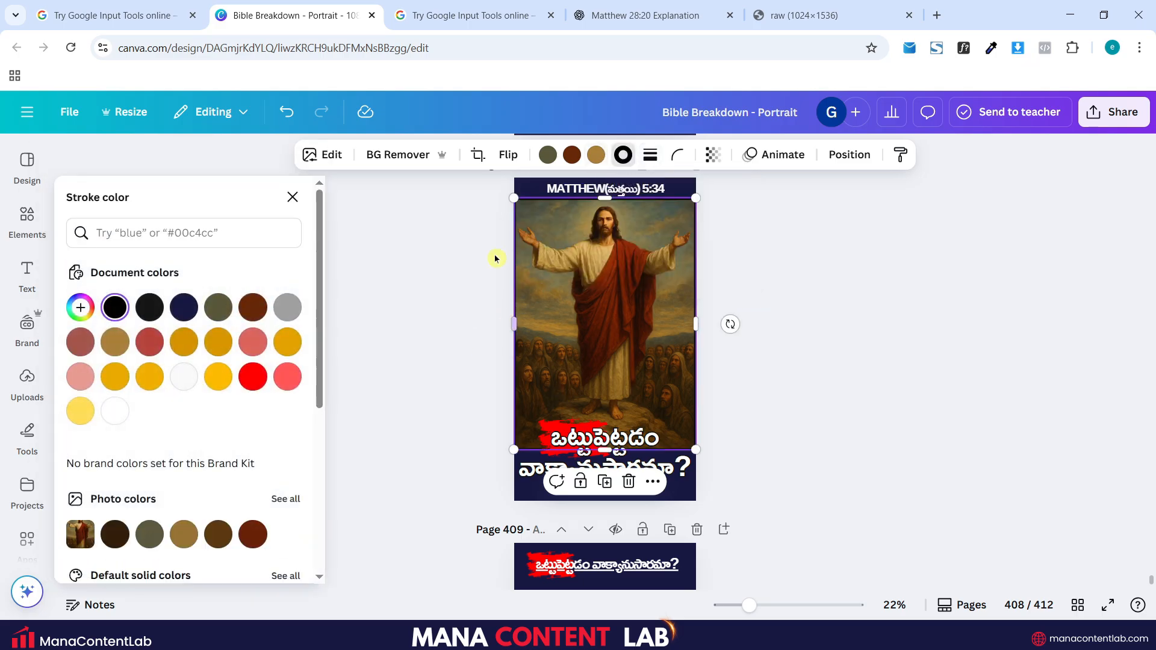
{"action": "left_click", "coordinate": [218, 376]}
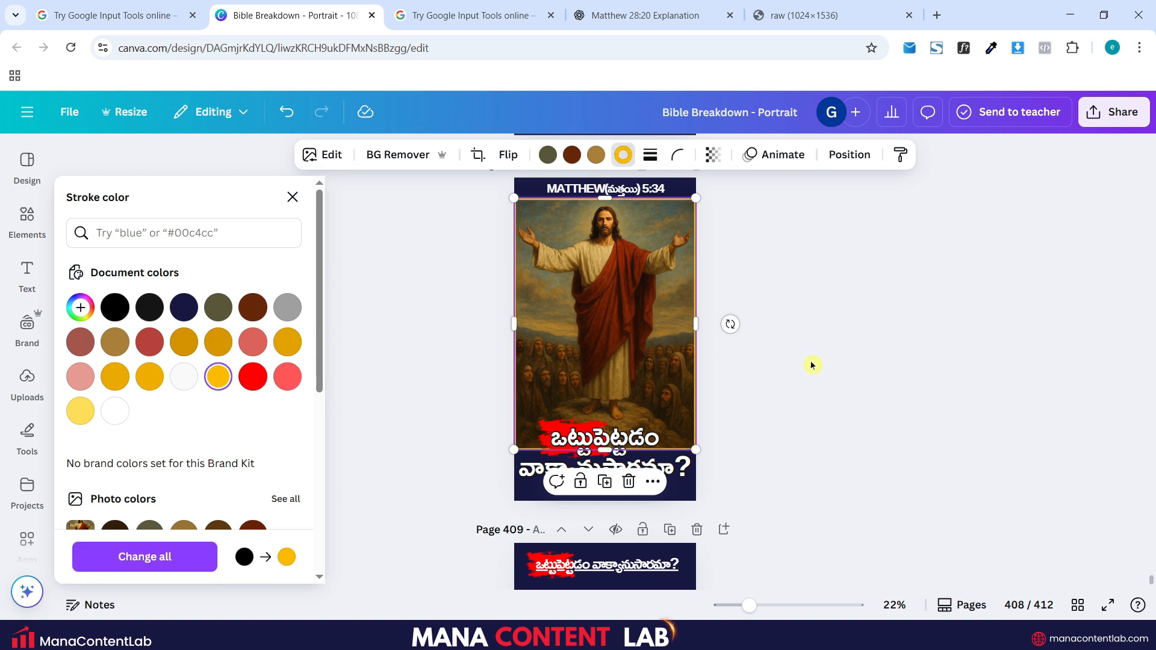
{"action": "key", "text": "Escape"}
{"action": "left_click", "coordinate": [829, 372]}
Step: Try recolouring the poster's tan and then its dark red tones to orange #fbbb00, undoing each change
{"action": "left_click", "coordinate": [594, 309]}
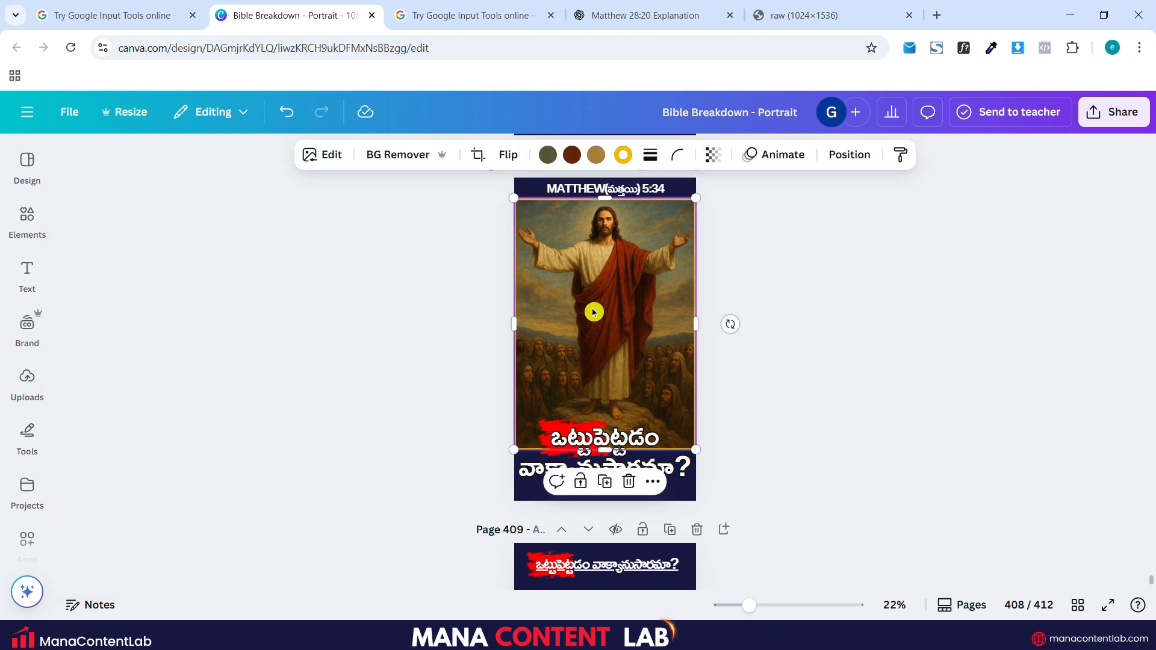
{"action": "left_click", "coordinate": [595, 155]}
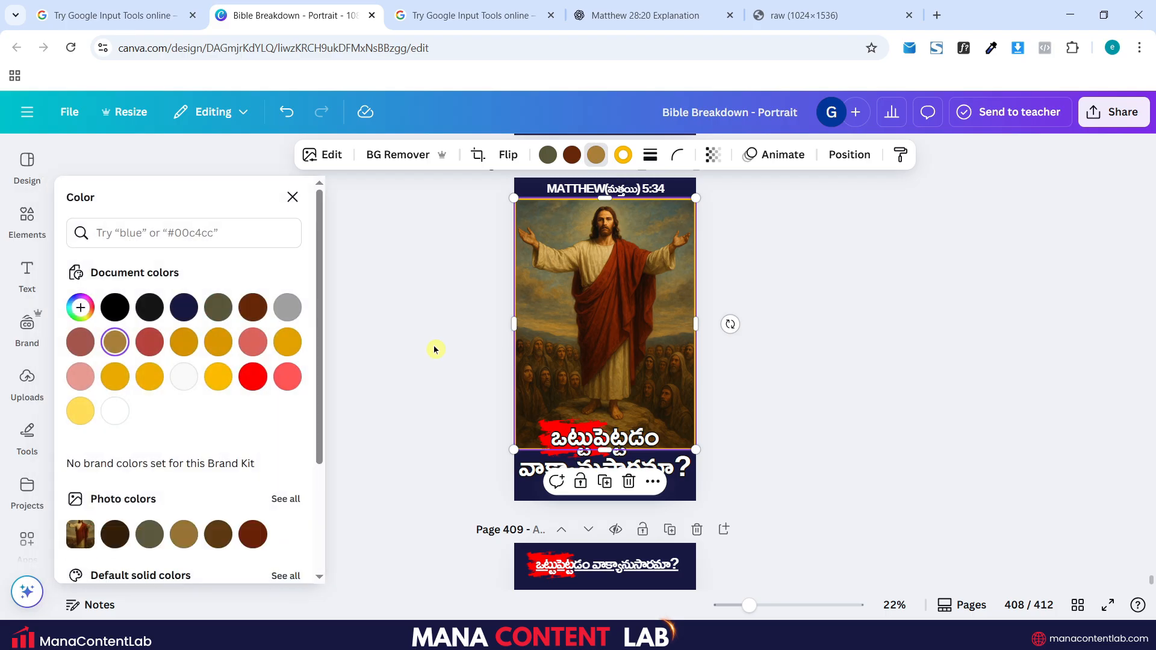
{"action": "left_click", "coordinate": [218, 387]}
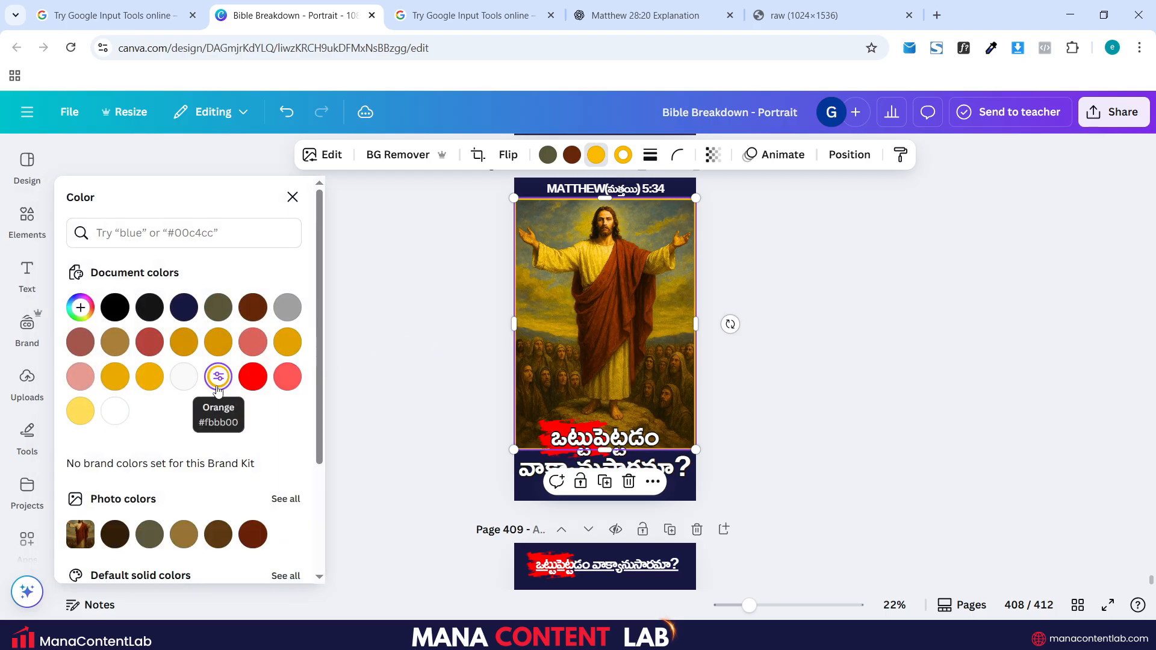
{"action": "key", "text": "ctrl+z"}
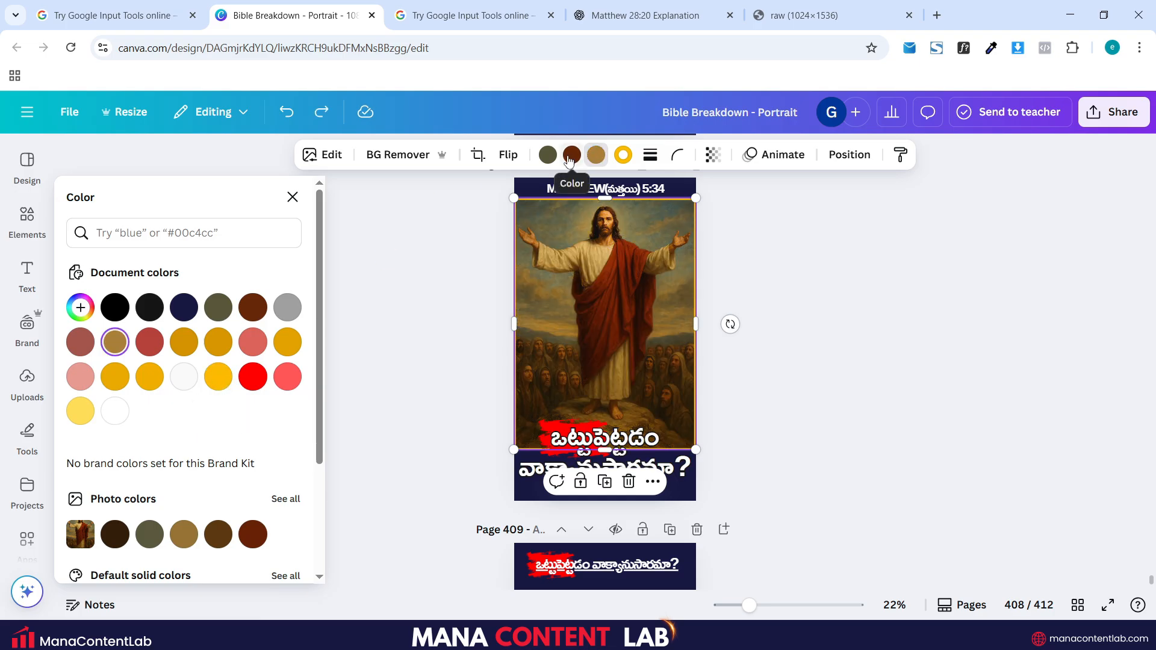
{"action": "left_click", "coordinate": [219, 378]}
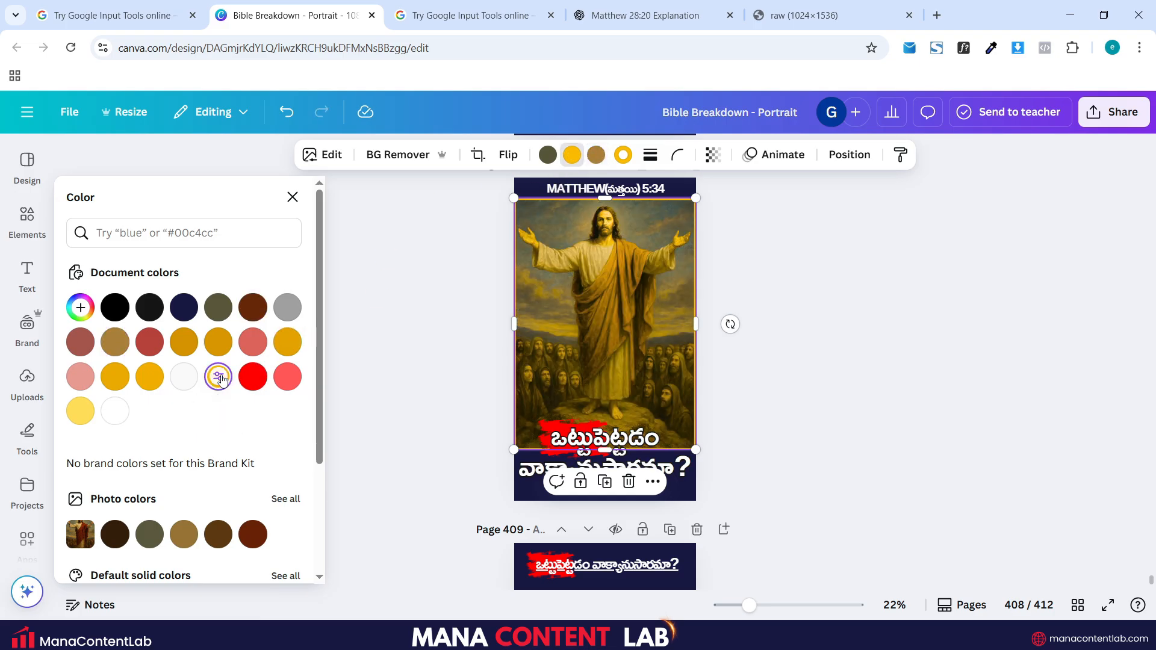
{"action": "key", "text": "ctrl+z"}
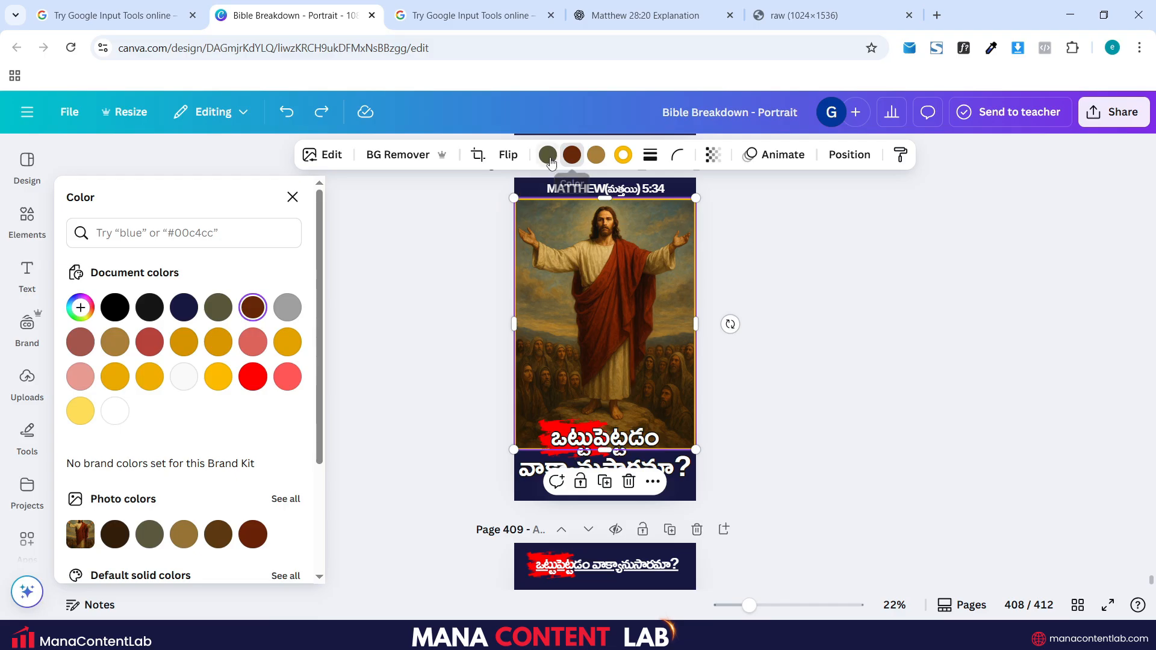
Step: Compare several orange shades for the poster's olive green tones and apply orange #fbbb00
{"action": "left_click", "coordinate": [154, 379]}
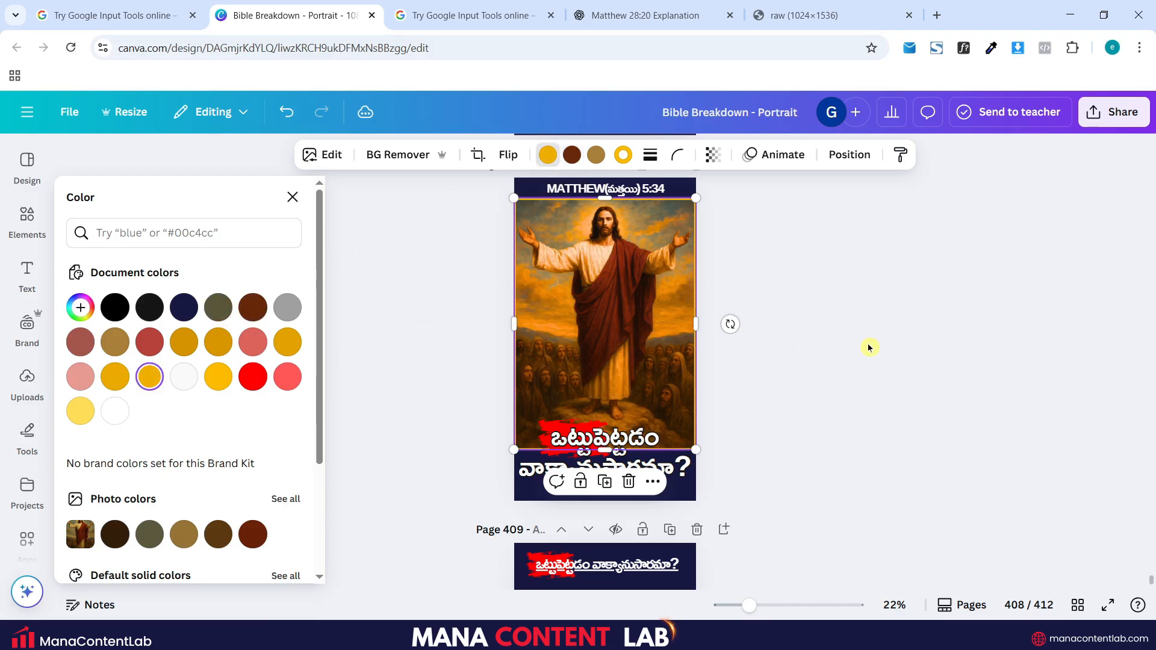
{"action": "left_click", "coordinate": [218, 379]}
{"action": "left_click", "coordinate": [294, 342]}
{"action": "left_click", "coordinate": [218, 342]}
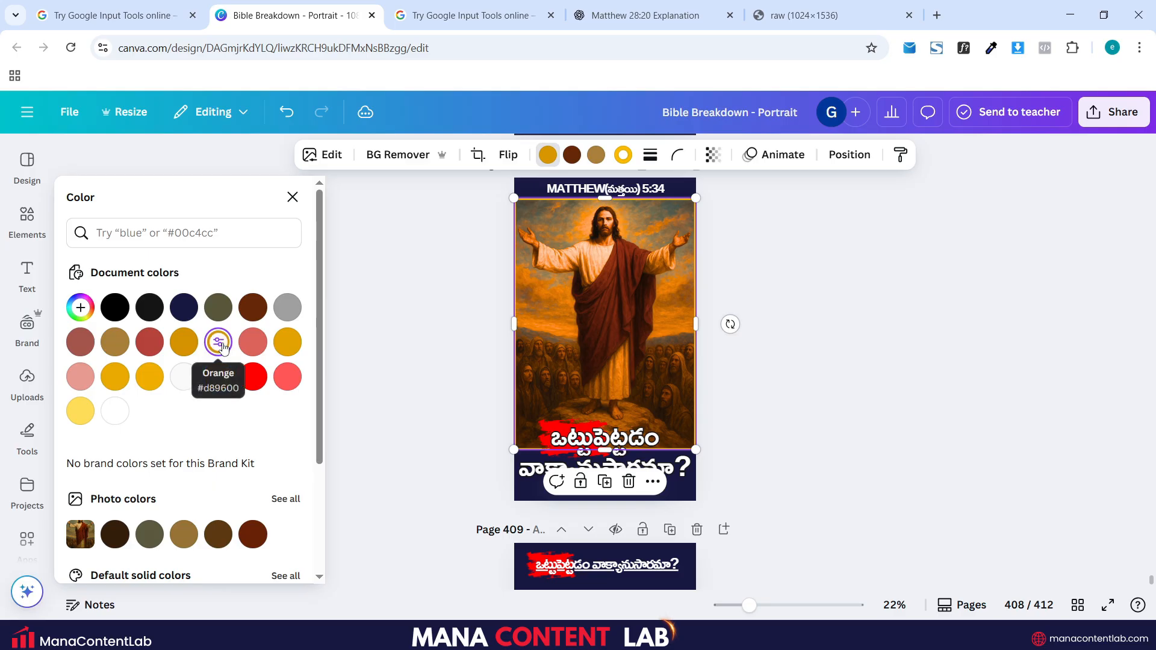
{"action": "left_click", "coordinate": [223, 382]}
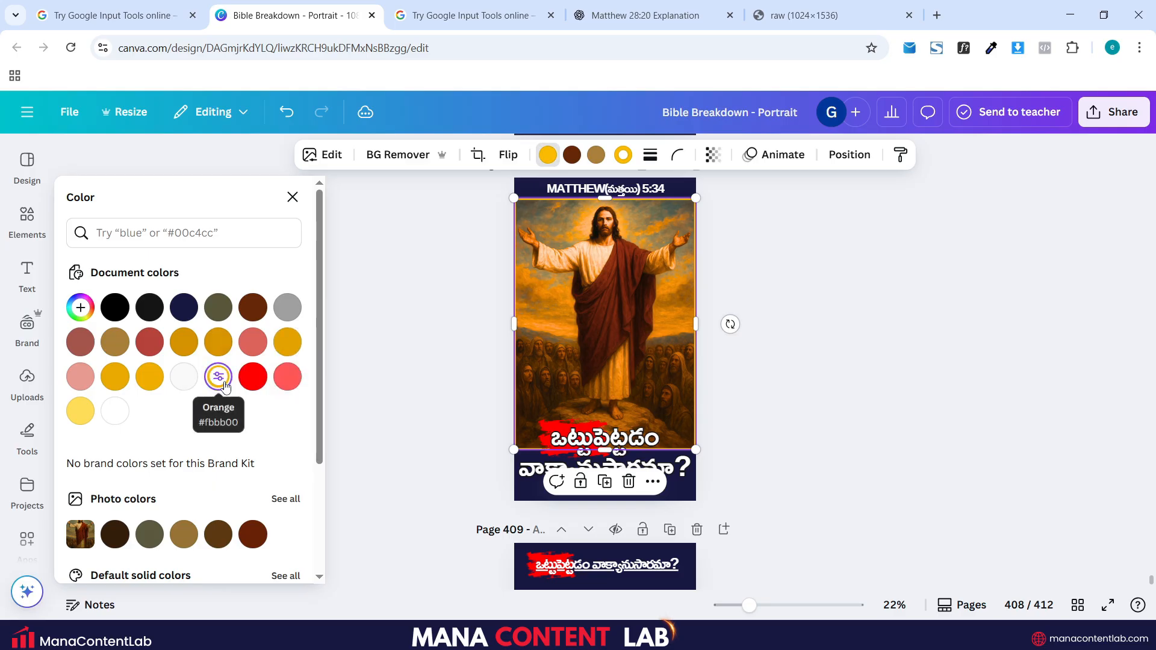
{"action": "left_click", "coordinate": [798, 382]}
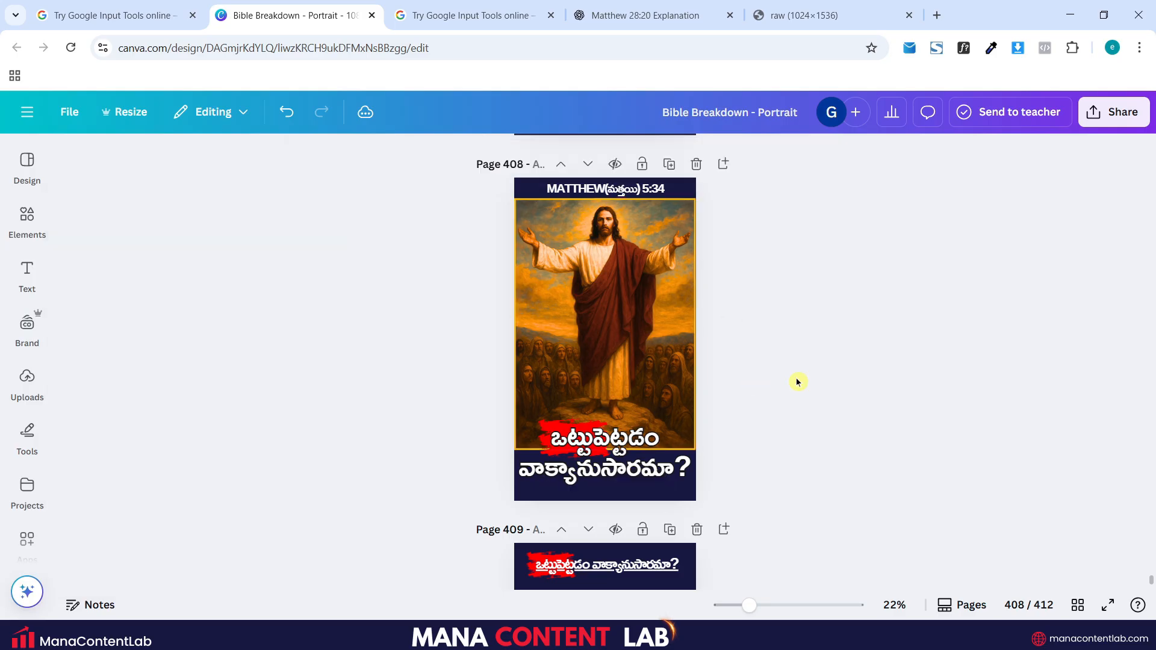
Step: Open the poster's image adjustments and set Blacks to 23
{"action": "left_click", "coordinate": [659, 339]}
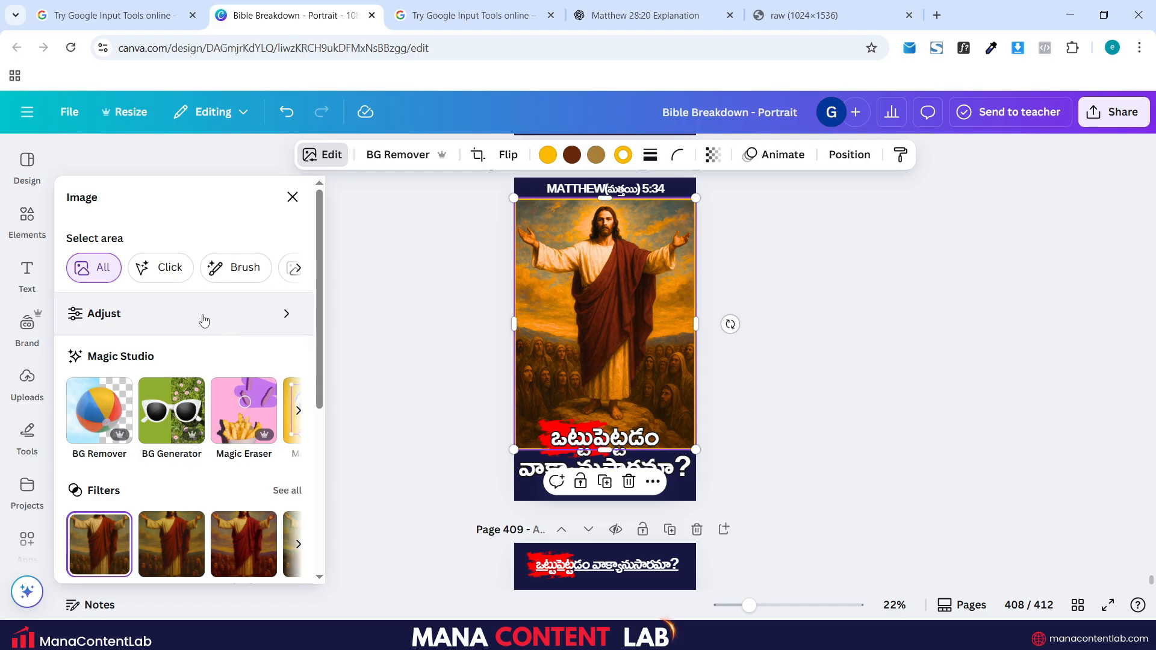
{"action": "left_click", "coordinate": [204, 320]}
{"action": "scroll", "coordinate": [204, 319], "scroll_direction": "down", "scroll_amount": 6}
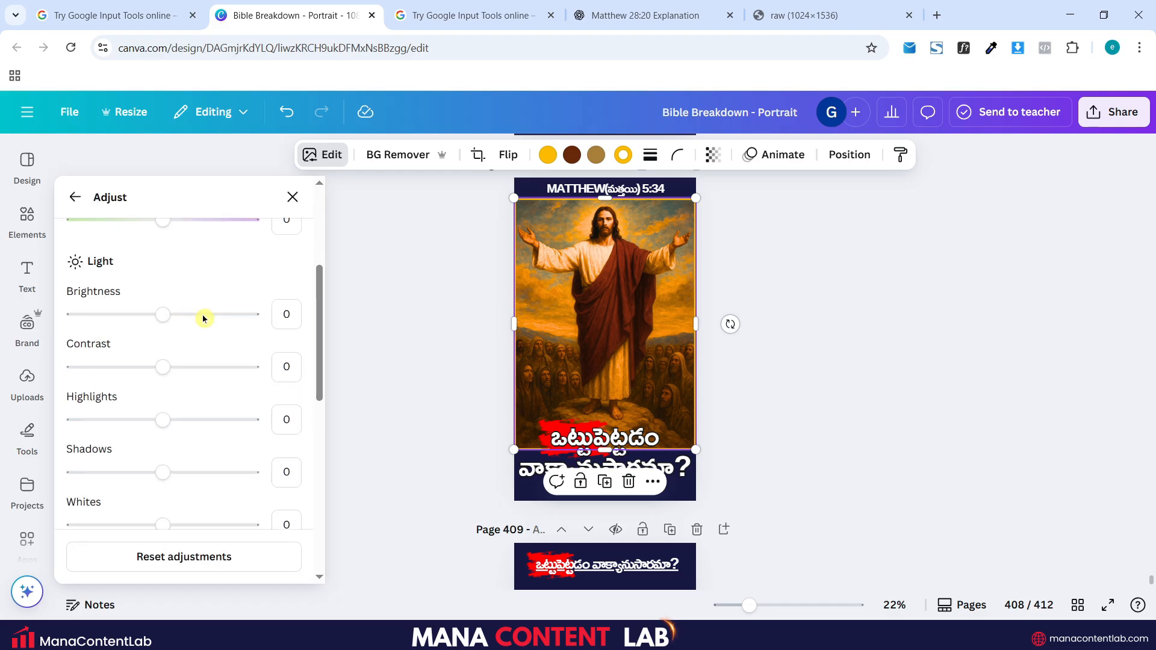
{"action": "mouse_move", "coordinate": [168, 354]}
{"action": "left_mouse_down"}
{"action": "mouse_move", "coordinate": [209, 356]}
{"action": "mouse_move", "coordinate": [185, 360]}
{"action": "left_mouse_up"}
{"action": "scroll", "coordinate": [183, 359], "scroll_direction": "up", "scroll_amount": 2}
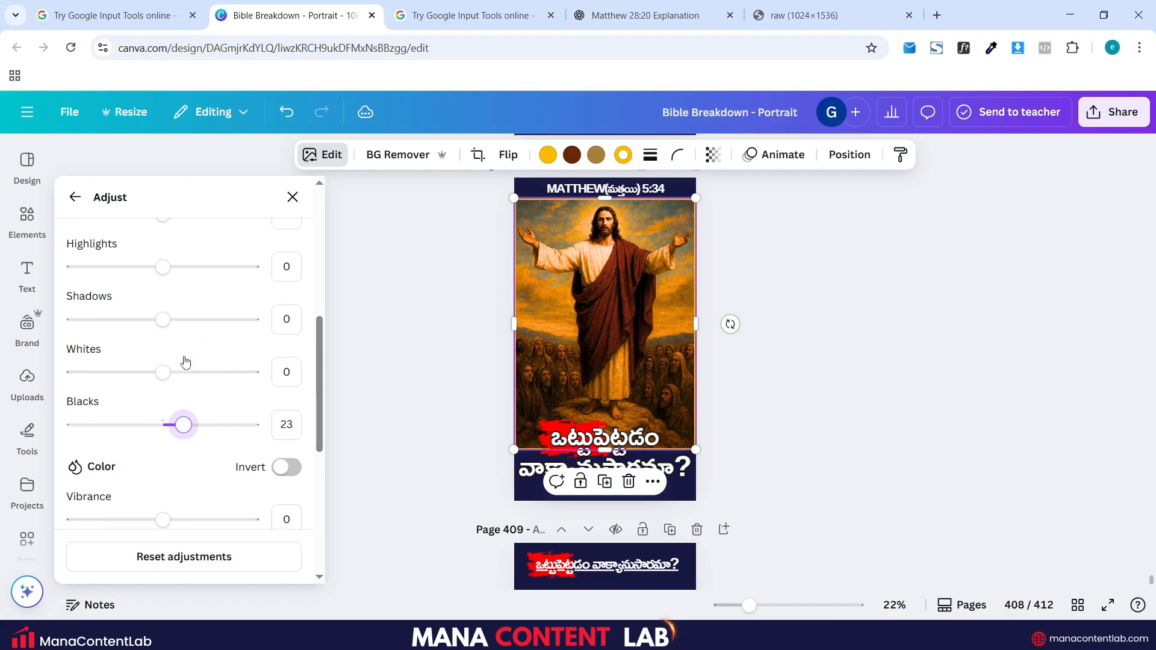
Step: Adjust the poster's shadows, raise its vibrance to about 41 and increase its saturation
{"action": "mouse_move", "coordinate": [163, 322]}
{"action": "left_mouse_down"}
{"action": "mouse_move", "coordinate": [125, 325]}
{"action": "mouse_move", "coordinate": [154, 330]}
{"action": "left_mouse_up"}
{"action": "scroll", "coordinate": [201, 333], "scroll_direction": "down", "scroll_amount": 2}
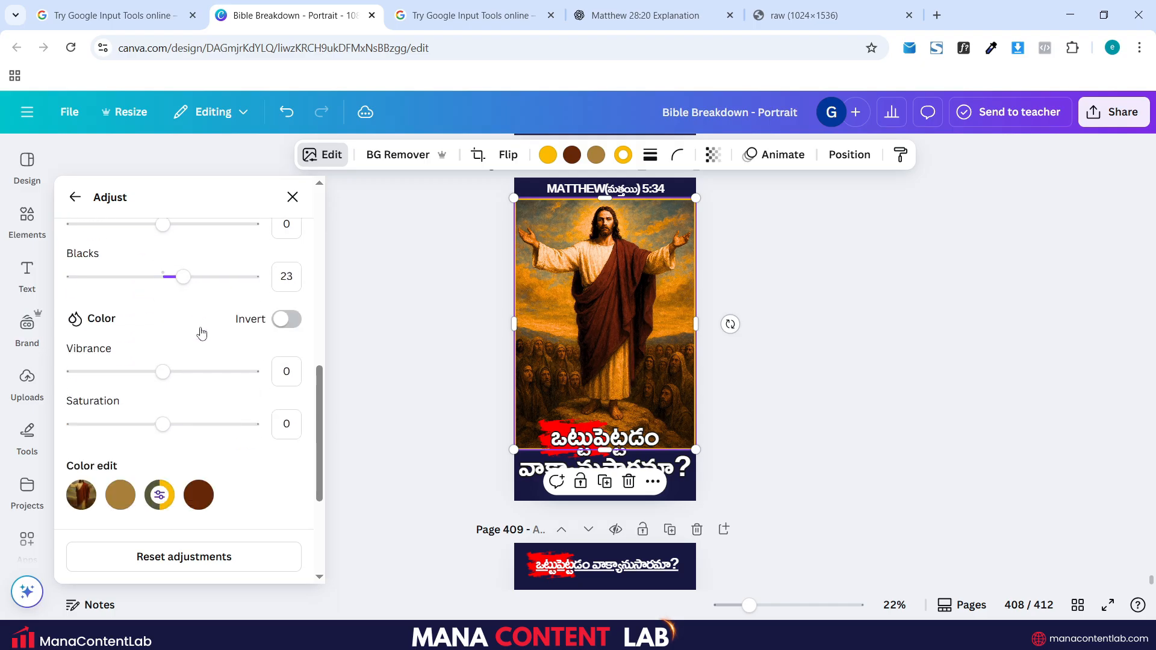
{"action": "left_click_drag", "start_coordinate": [162, 372], "coordinate": [202, 376]}
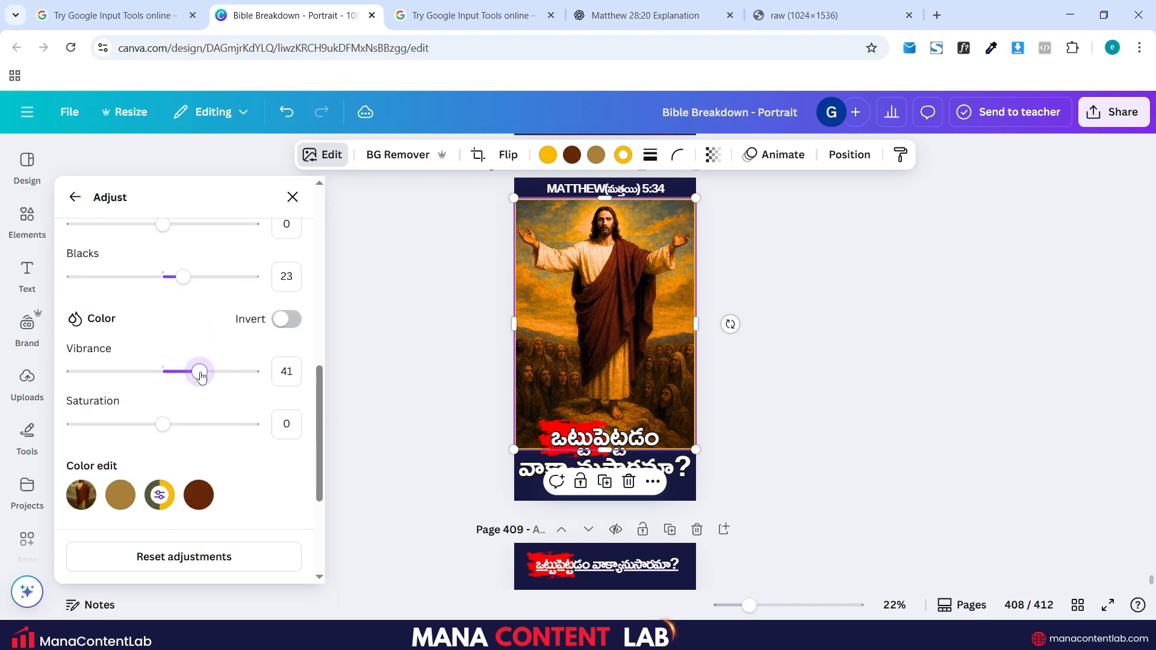
{"action": "mouse_move", "coordinate": [162, 425]}
{"action": "left_mouse_down"}
{"action": "mouse_move", "coordinate": [196, 421]}
{"action": "mouse_move", "coordinate": [183, 421]}
{"action": "left_mouse_up"}
Step: Warm the poster's white balance to temperature 24, shift its tint to about 2 and close the image adjustments
{"action": "scroll", "coordinate": [212, 389], "scroll_direction": "up", "scroll_amount": 7}
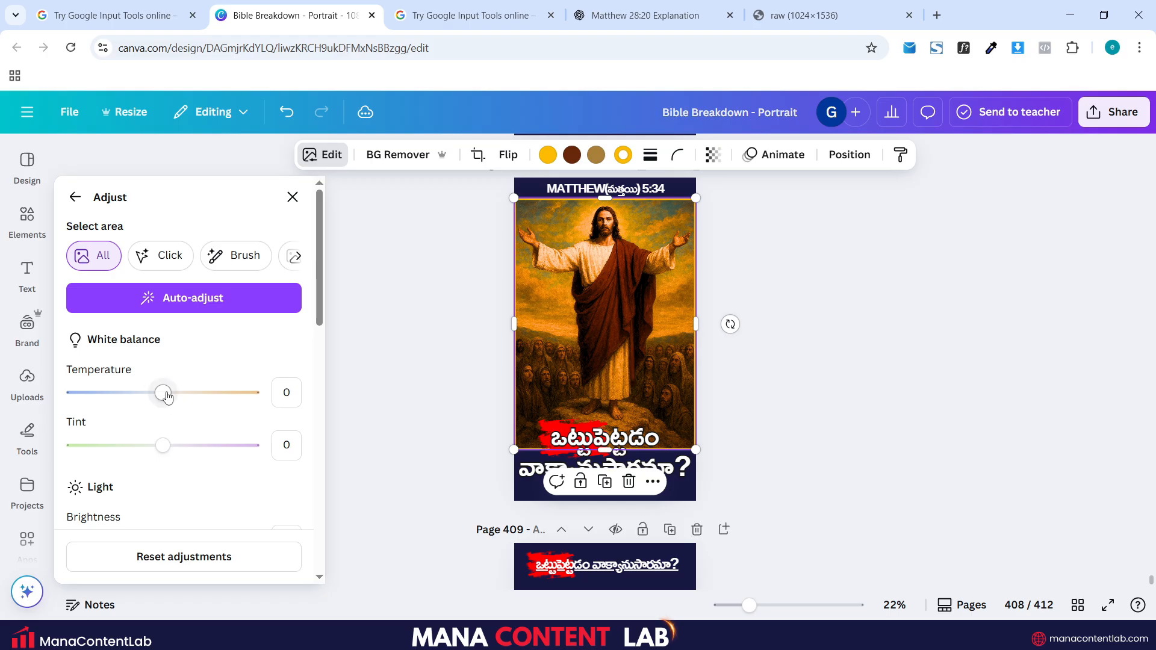
{"action": "left_click_drag", "start_coordinate": [168, 396], "coordinate": [166, 450]}
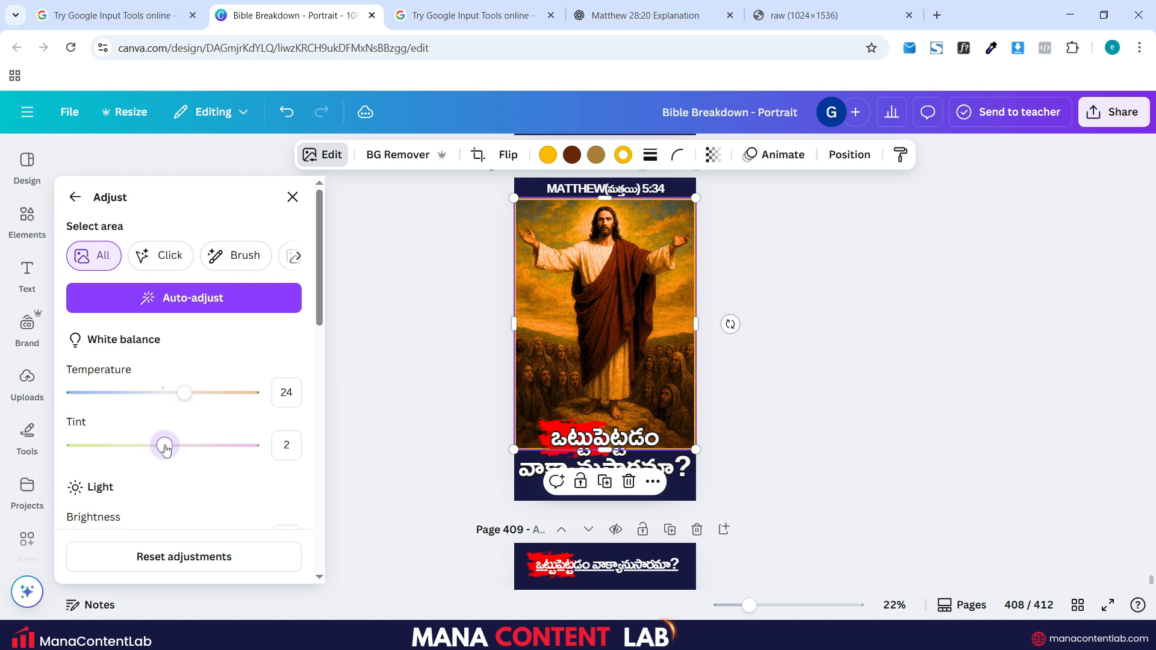
{"action": "left_click", "coordinate": [405, 427]}
Step: Compare orange and red shades, including #db645a and #e3a200, for the poster's orange tones and apply the light yellow document colour
{"action": "left_click", "coordinate": [673, 345]}
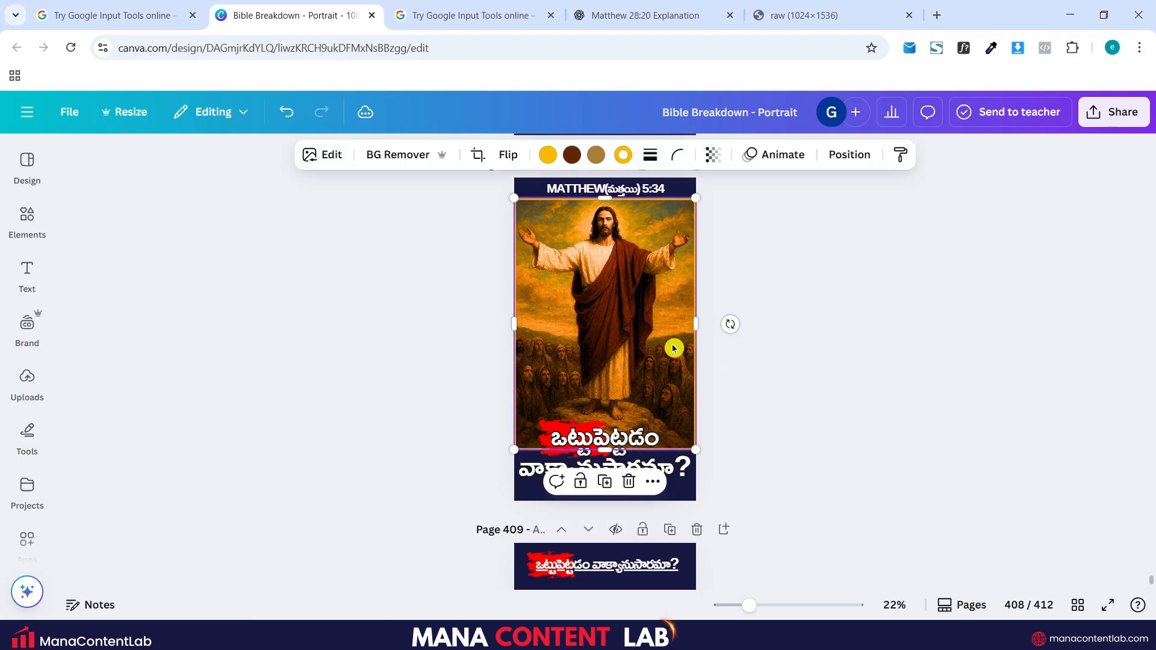
{"action": "left_click", "coordinate": [548, 155]}
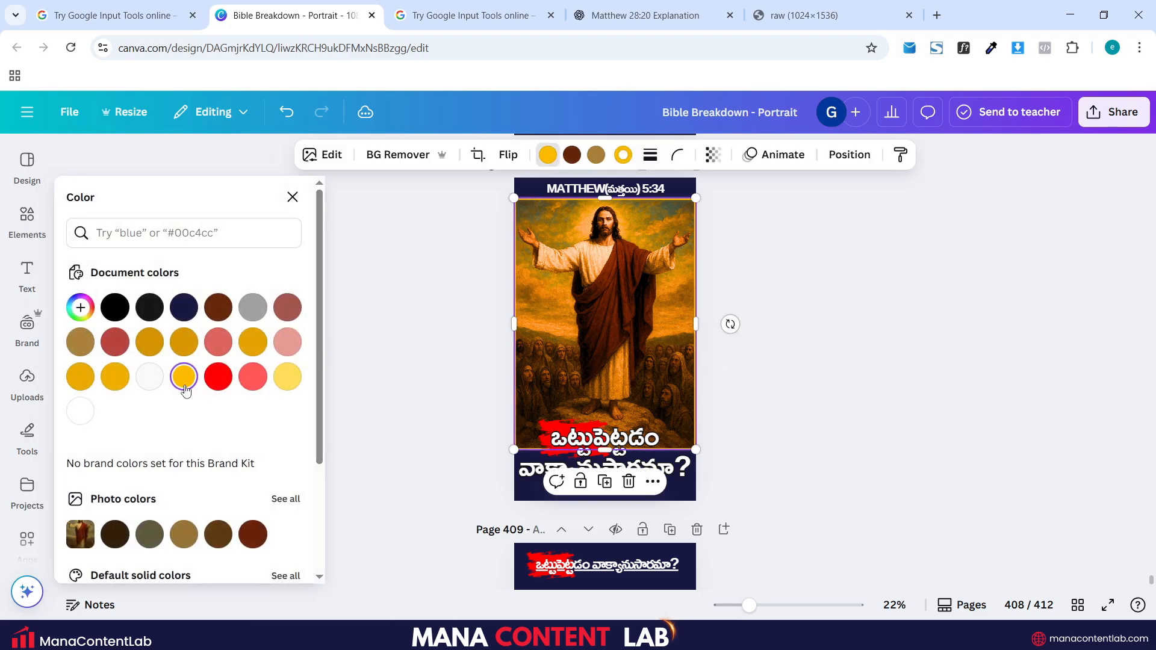
{"action": "left_click", "coordinate": [115, 377]}
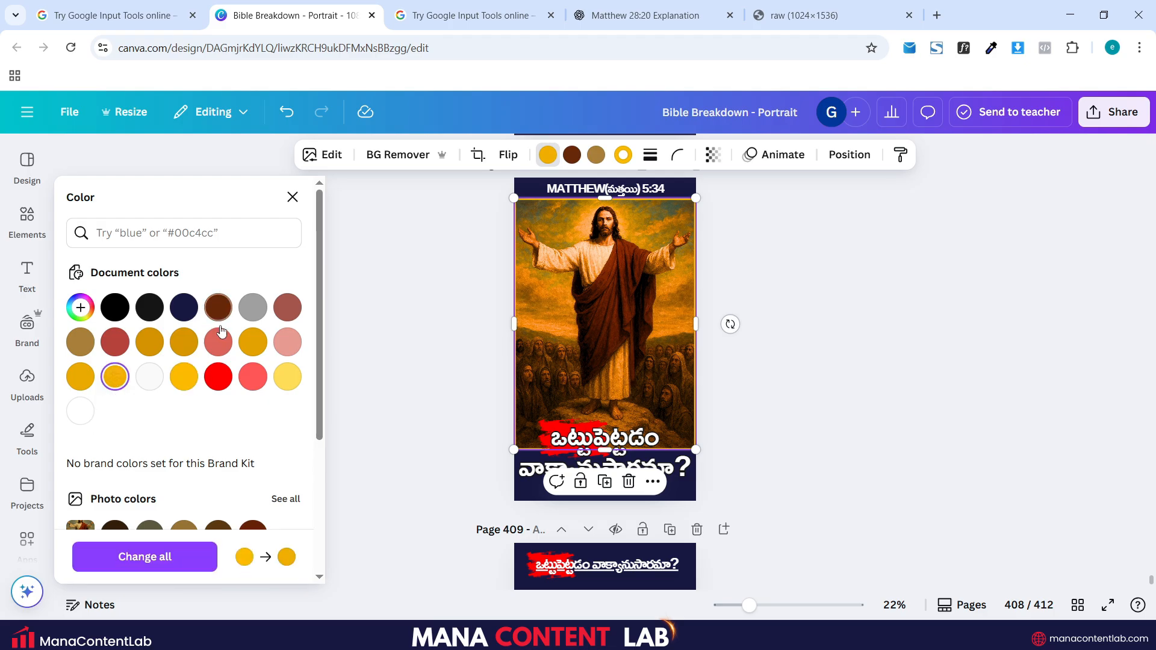
{"action": "left_click", "coordinate": [286, 345]}
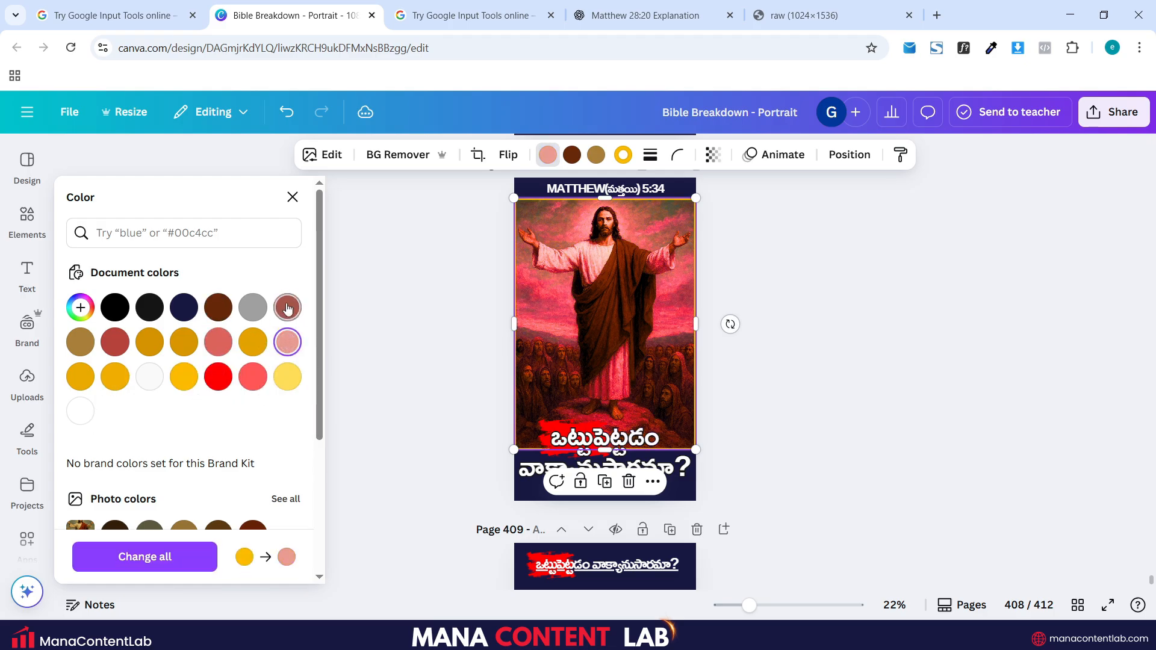
{"action": "left_click", "coordinate": [288, 308]}
{"action": "left_click", "coordinate": [218, 342]}
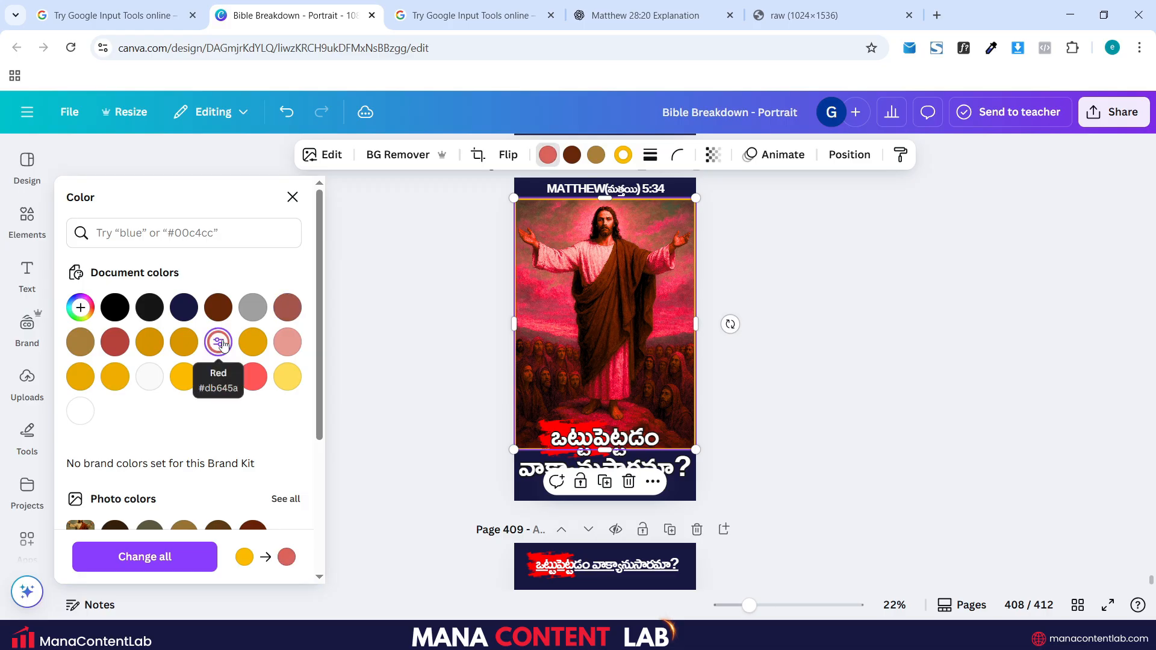
{"action": "left_click", "coordinate": [253, 342]}
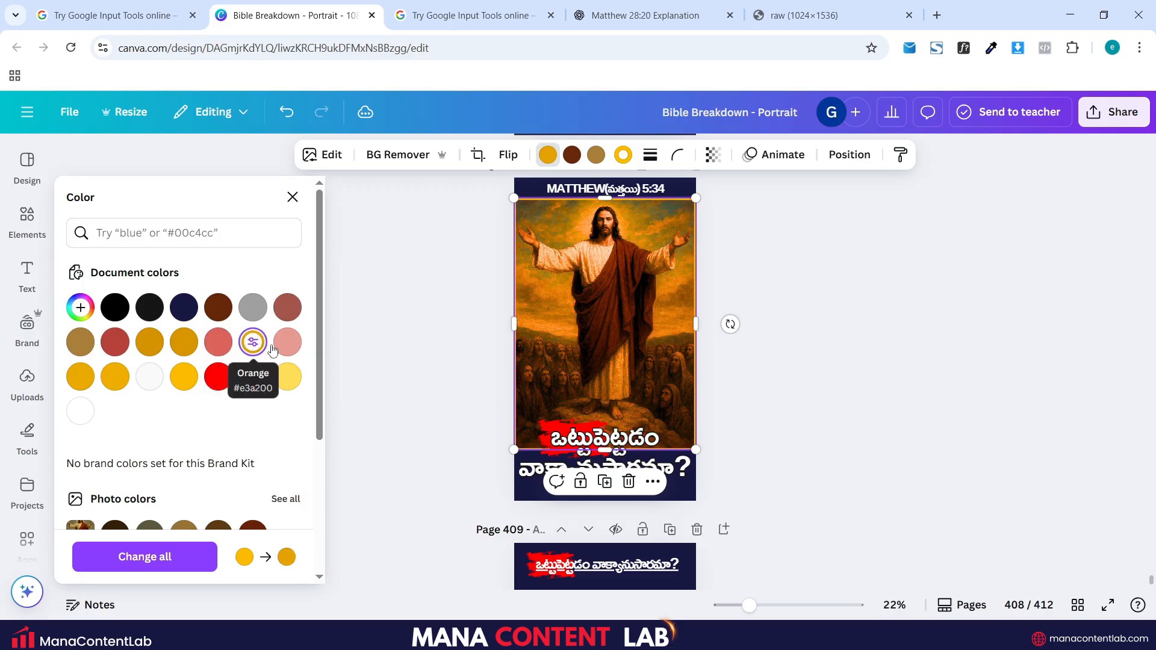
{"action": "left_click", "coordinate": [297, 375]}
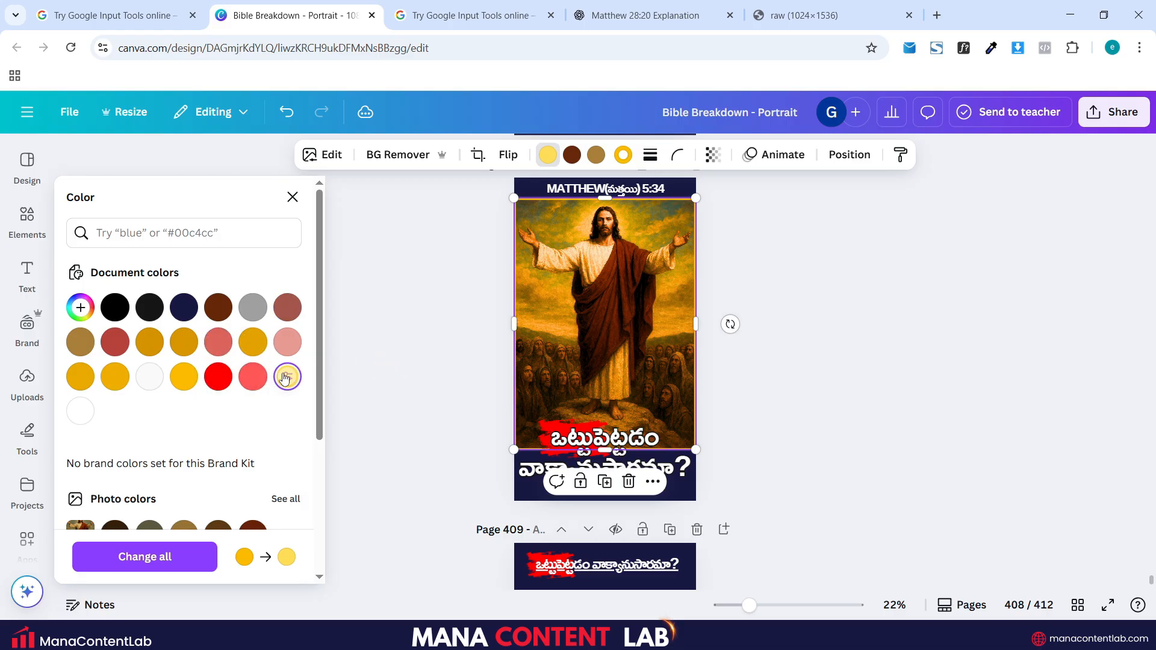
{"action": "left_click", "coordinate": [402, 366]}
{"action": "left_click", "coordinate": [403, 366]}
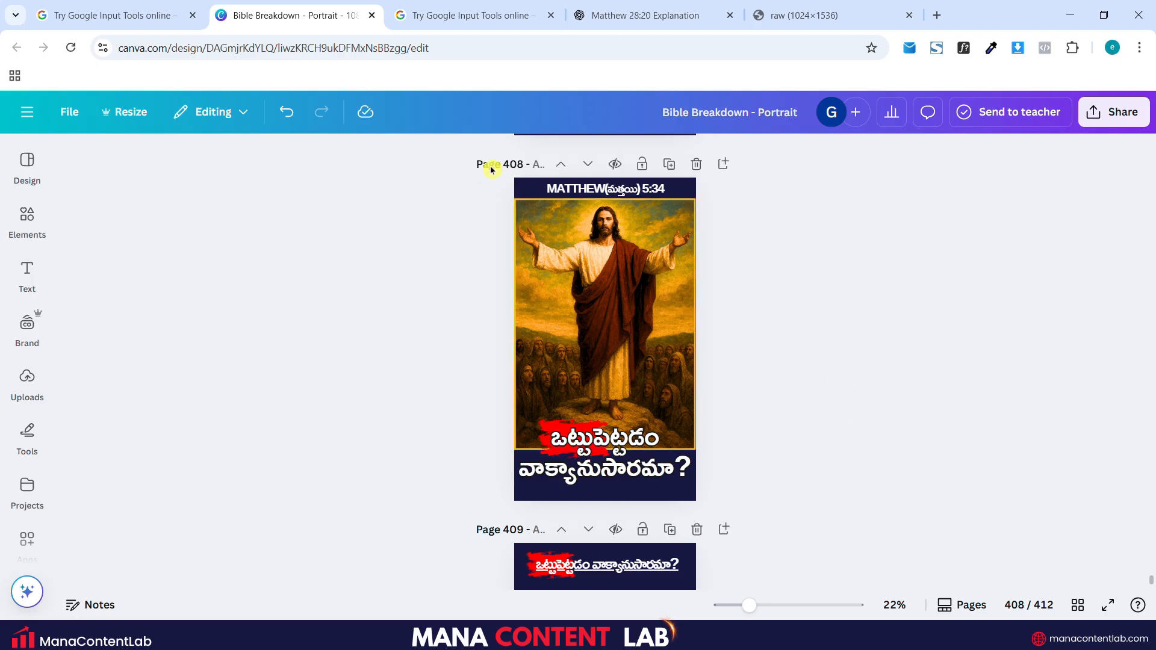
Step: Look through the content pages up to page 412 and inspect the design's download options
{"action": "scroll", "coordinate": [831, 302], "scroll_direction": "down", "scroll_amount": 12}
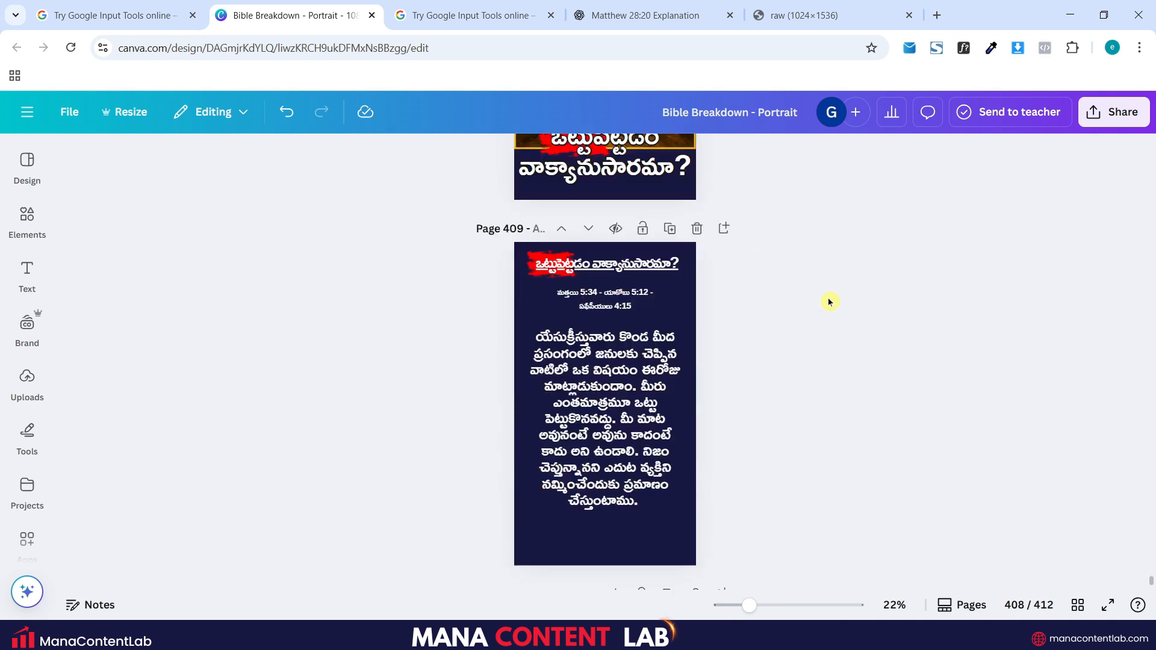
{"action": "scroll", "coordinate": [831, 302], "scroll_direction": "down", "scroll_amount": 4}
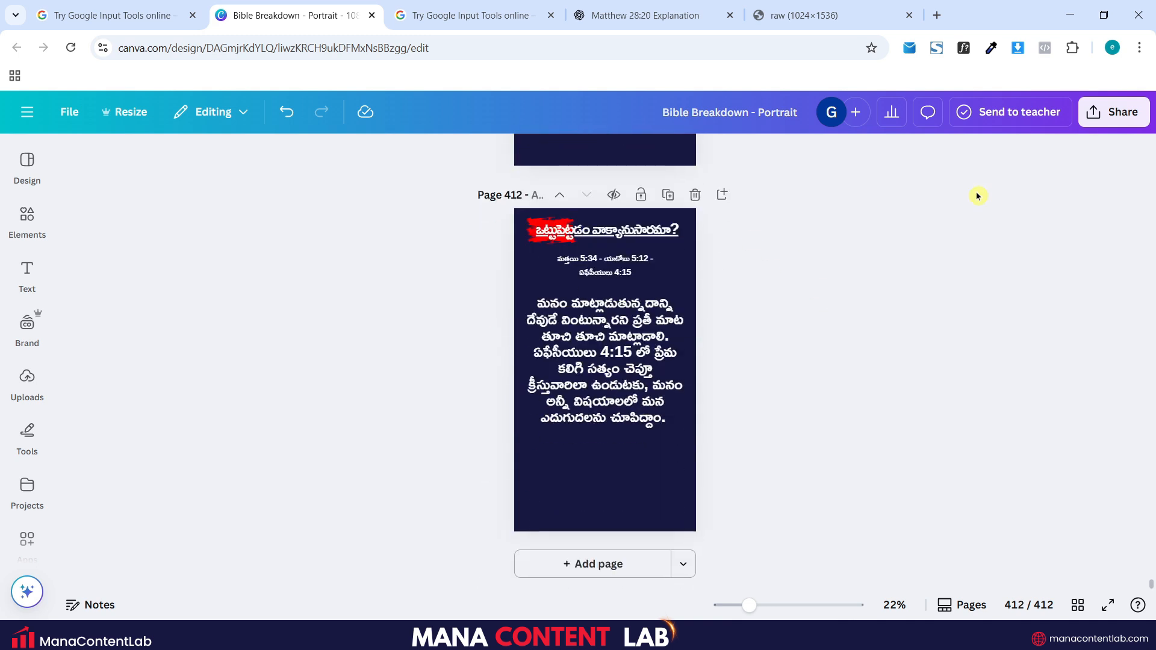
{"action": "left_click", "coordinate": [1112, 122]}
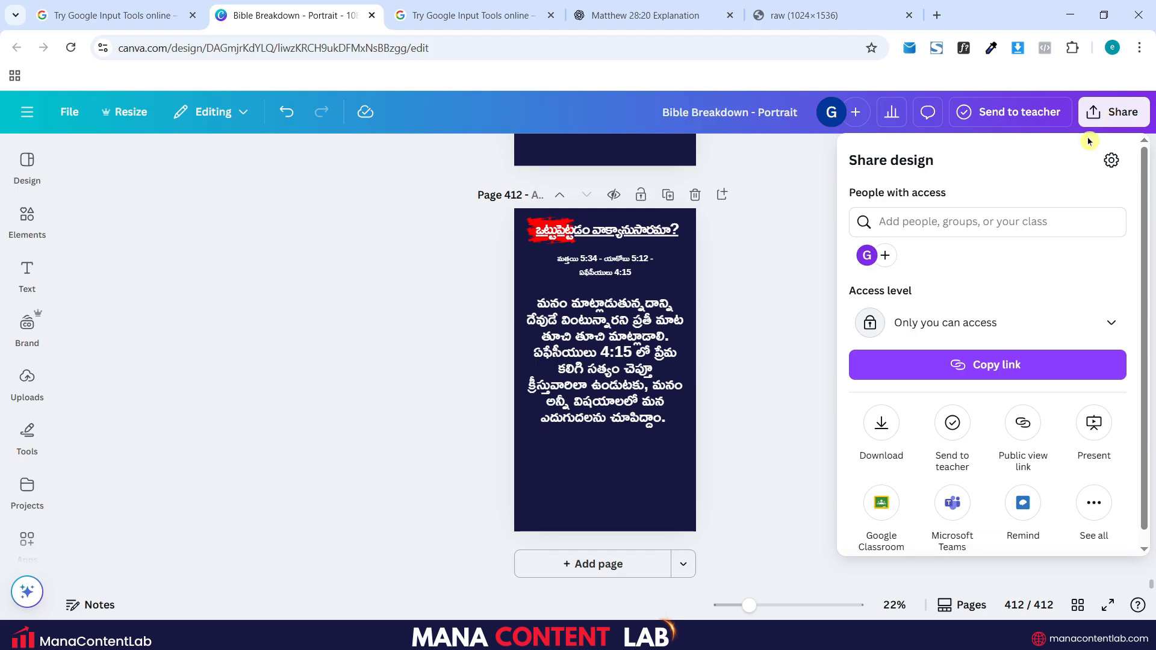
{"action": "left_click", "coordinate": [882, 423]}
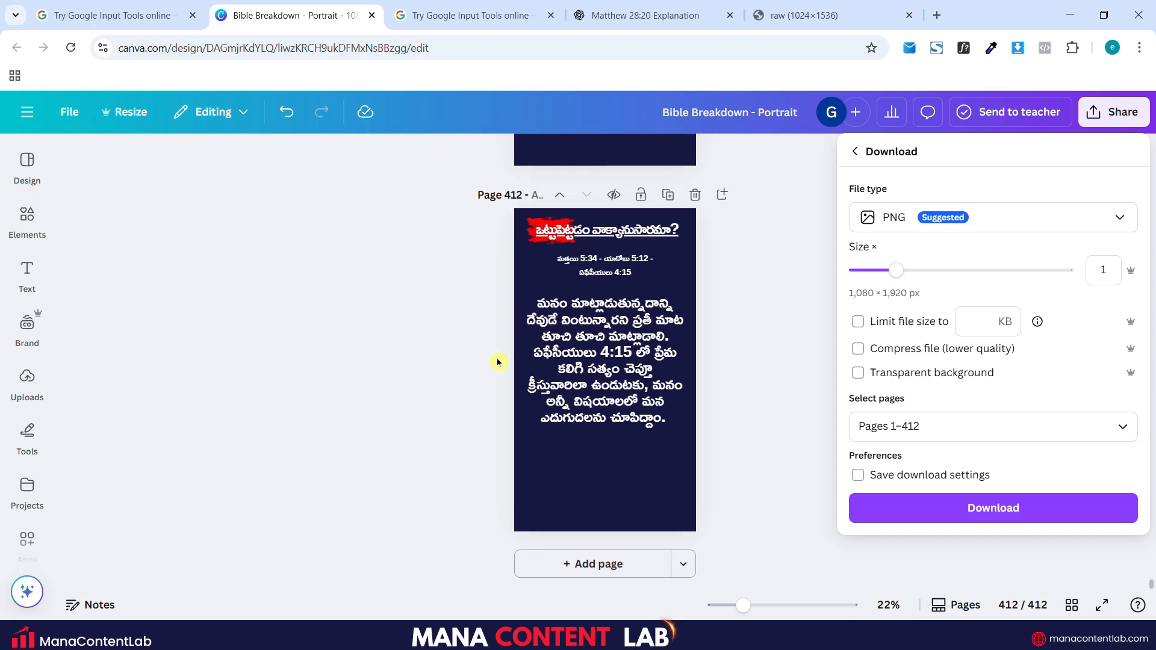
{"action": "left_click", "coordinate": [738, 357]}
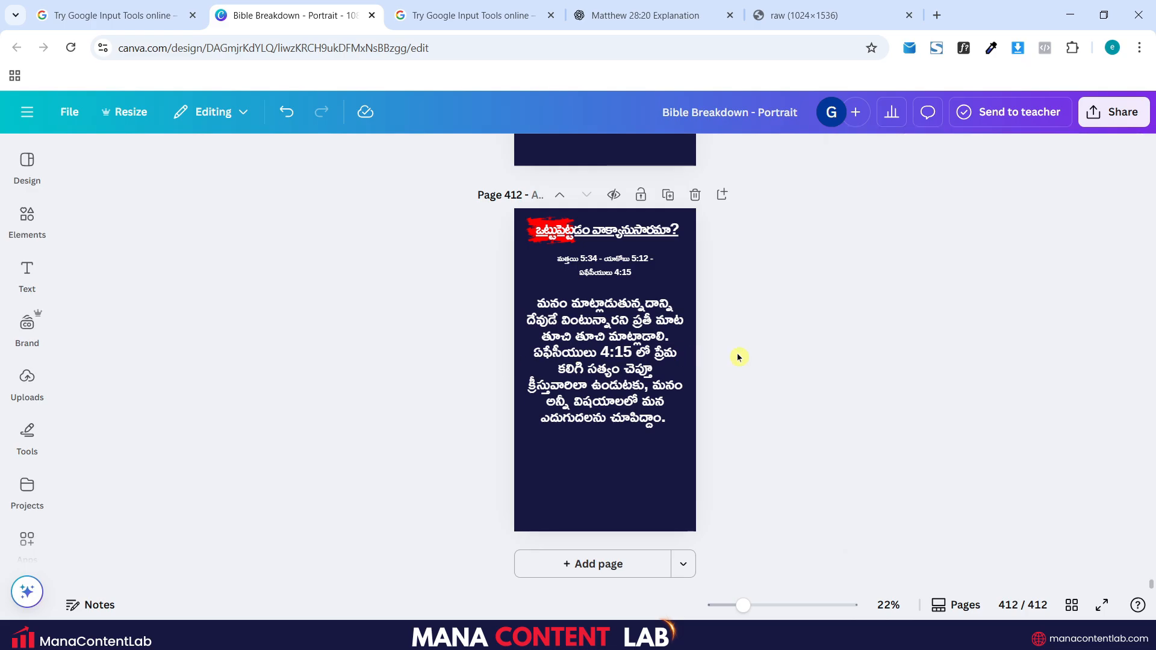
{"action": "scroll", "coordinate": [739, 357], "scroll_direction": "up", "scroll_amount": 5}
{"action": "scroll", "coordinate": [739, 358], "scroll_direction": "up", "scroll_amount": 10}
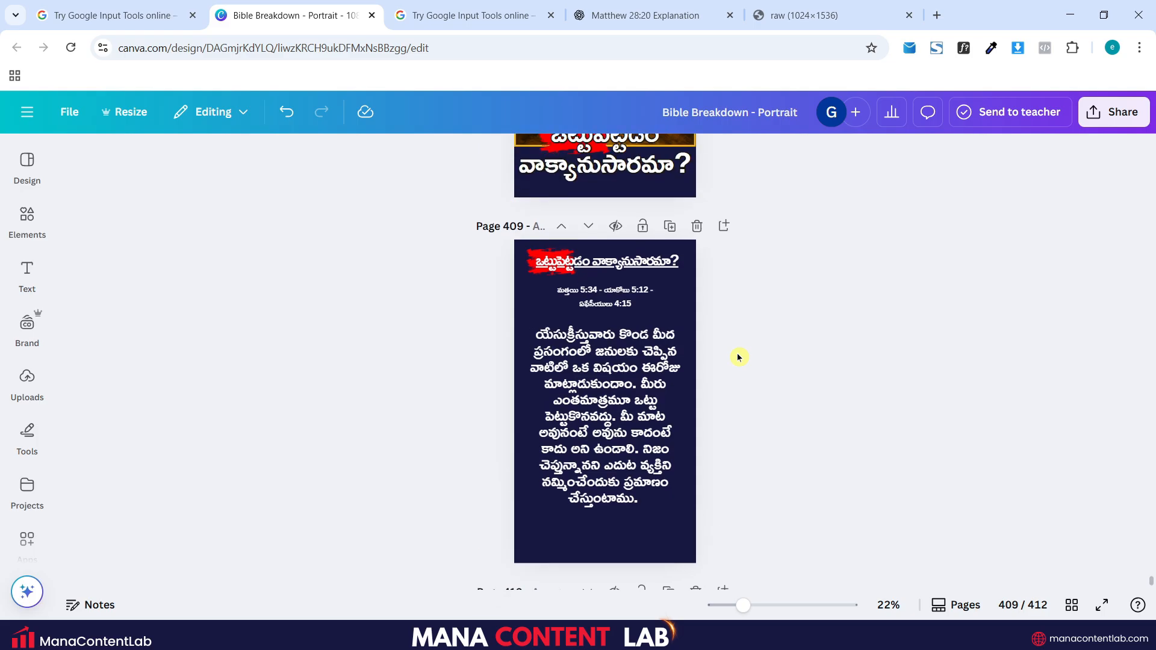
{"action": "scroll", "coordinate": [739, 357], "scroll_direction": "down", "scroll_amount": 2}
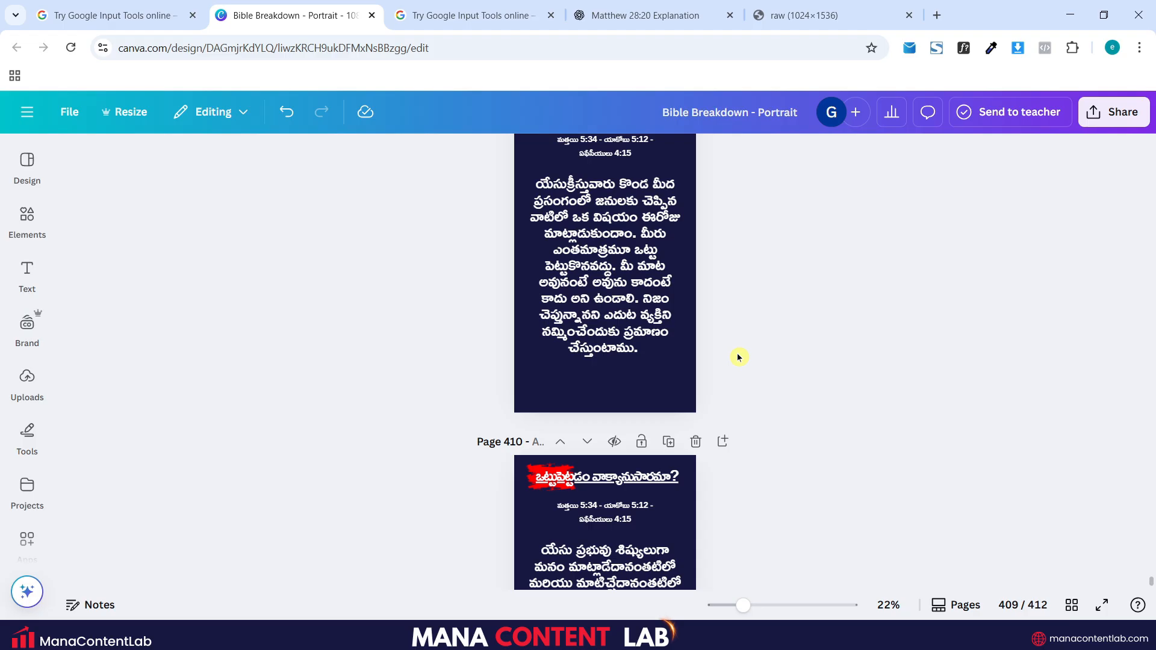
{"action": "left_click", "coordinate": [1065, 15]}
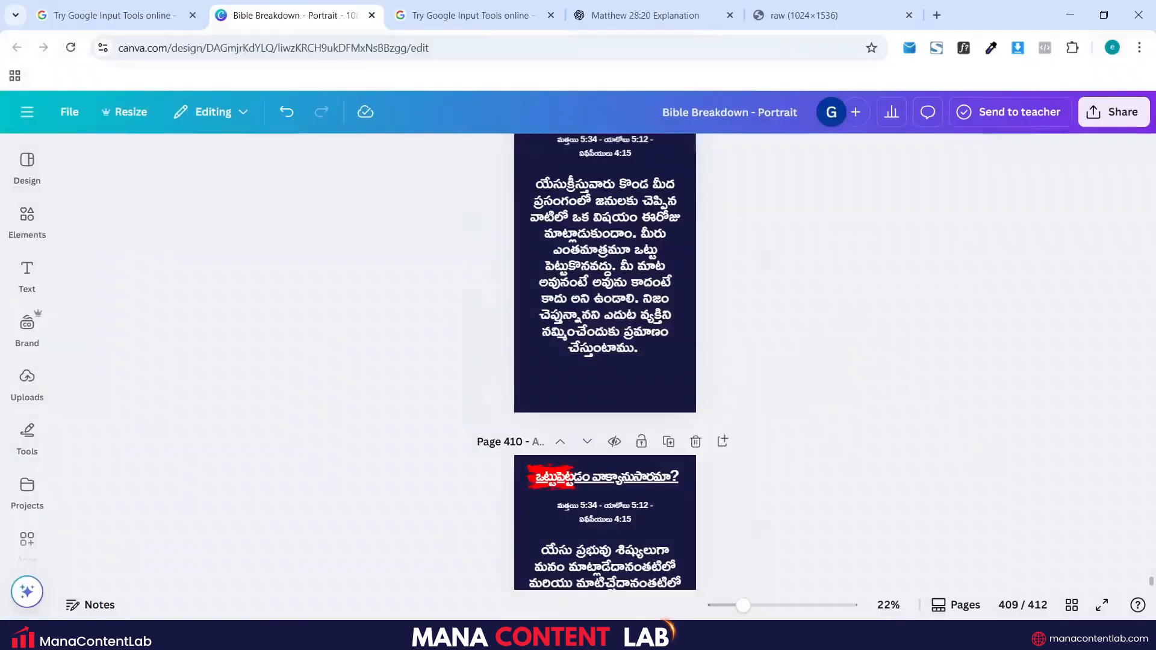
Step: Open YouTube in a new browser tab and switch to the Vikky Wizards channel account
{"action": "left_click", "coordinate": [937, 15]}
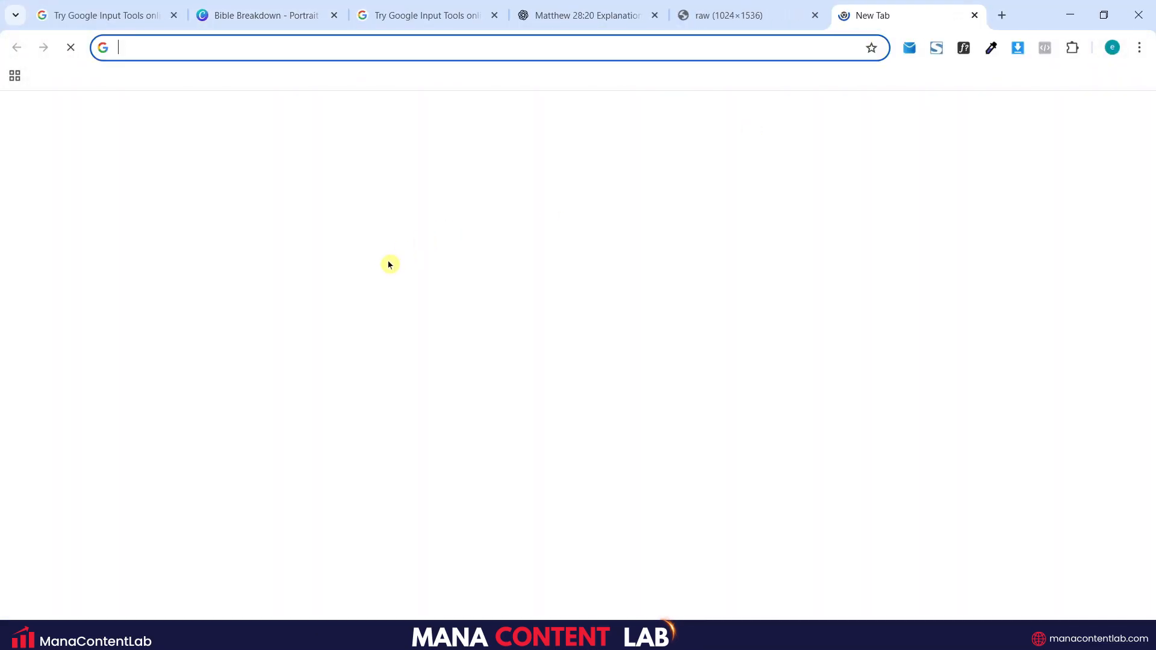
{"action": "left_click", "coordinate": [200, 383]}
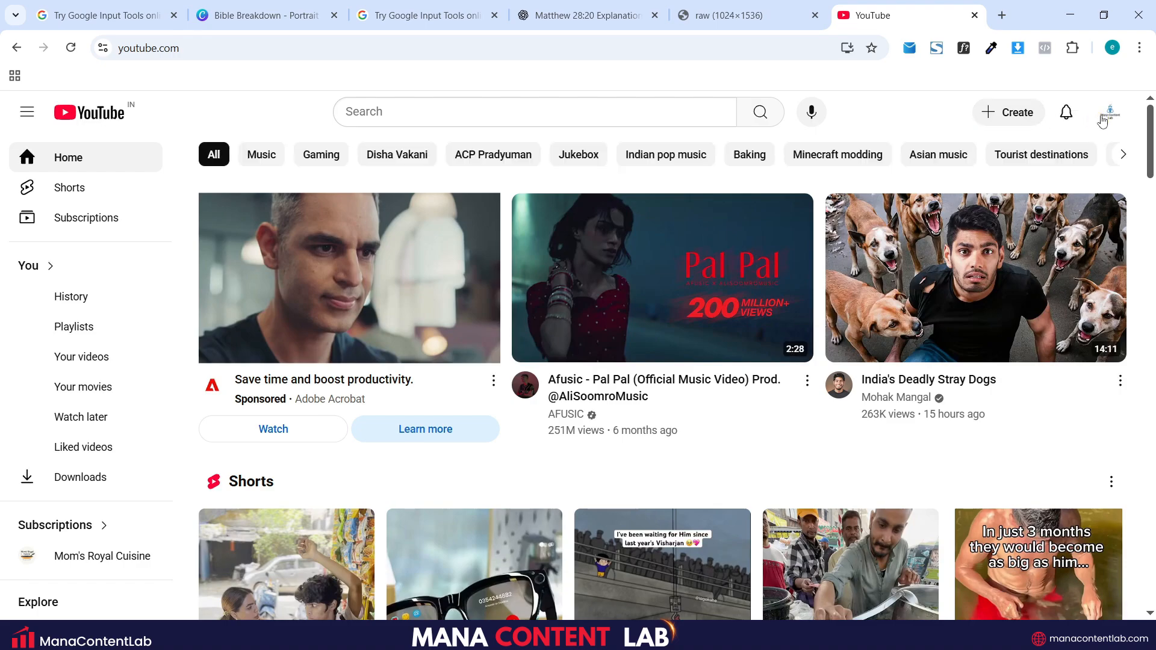
{"action": "left_click", "coordinate": [1108, 115]}
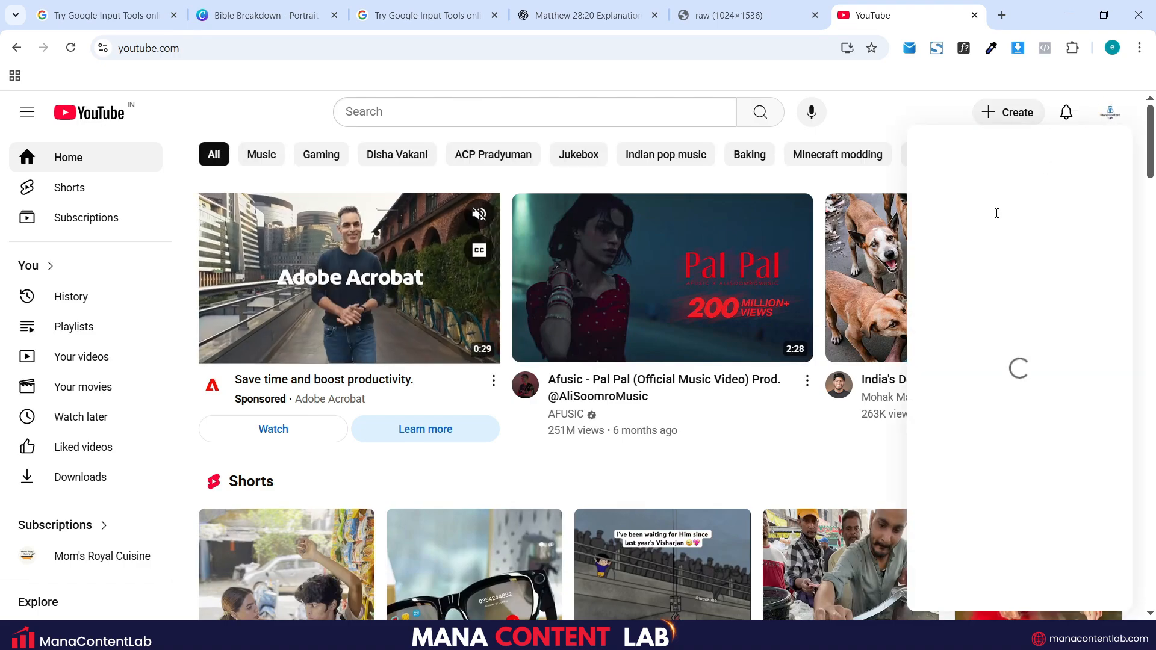
{"action": "left_click", "coordinate": [981, 232]}
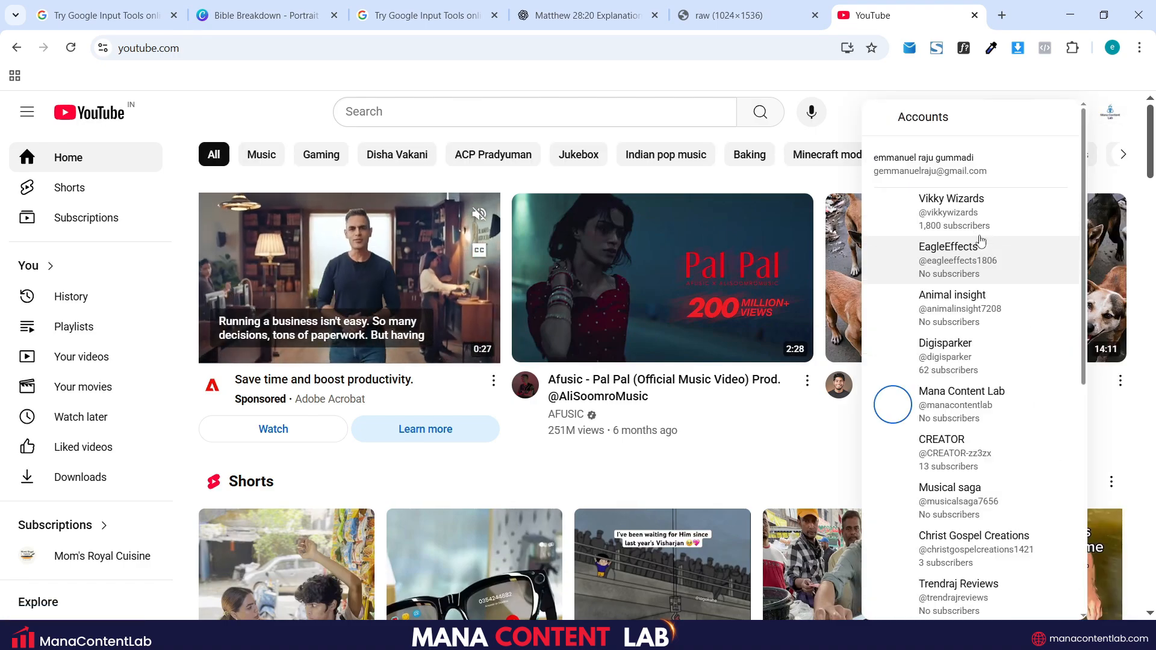
{"action": "left_click", "coordinate": [972, 213]}
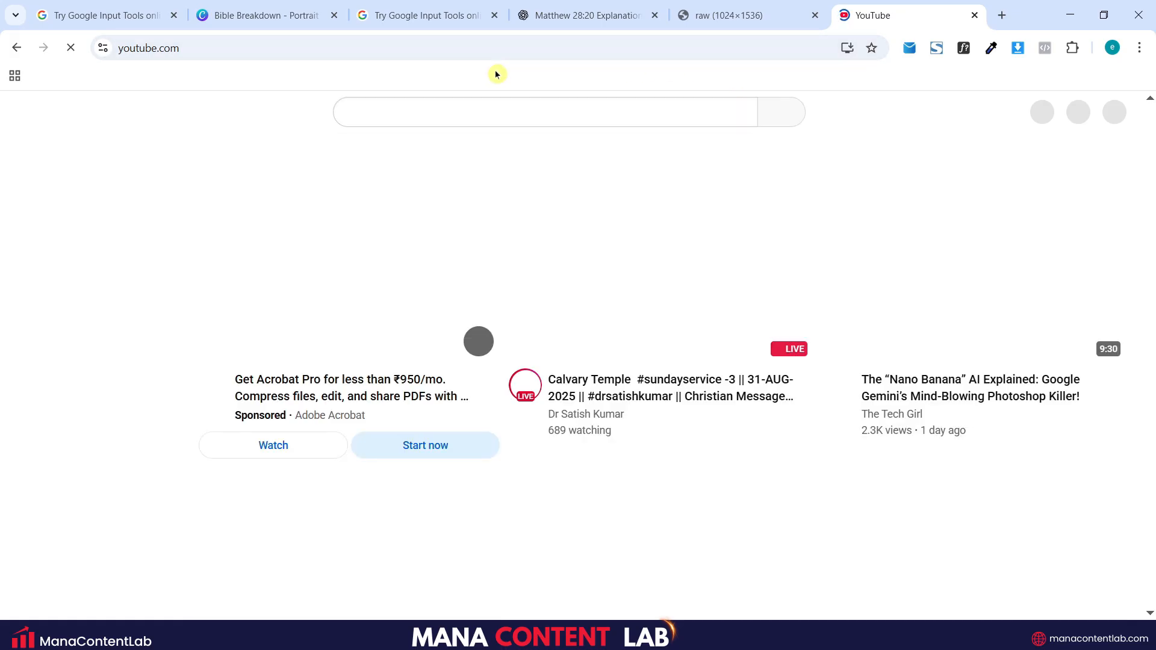
Step: Find the Bible Breakdown channel through a previous search and open its channel page
{"action": "left_click", "coordinate": [495, 101]}
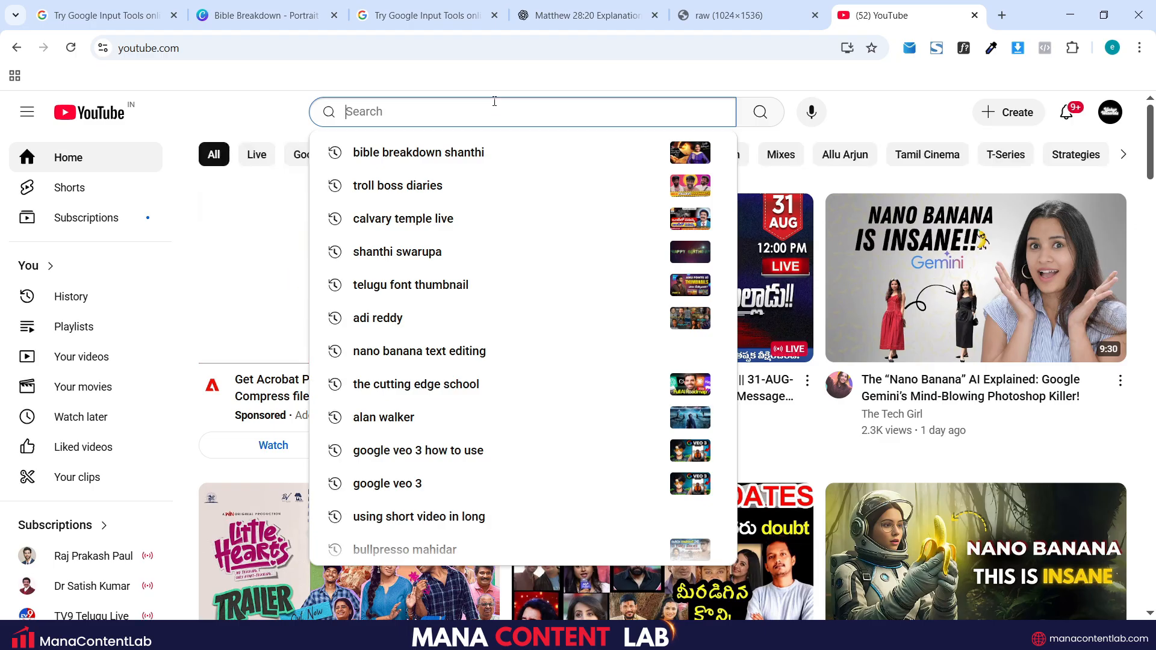
{"action": "left_click", "coordinate": [455, 152]}
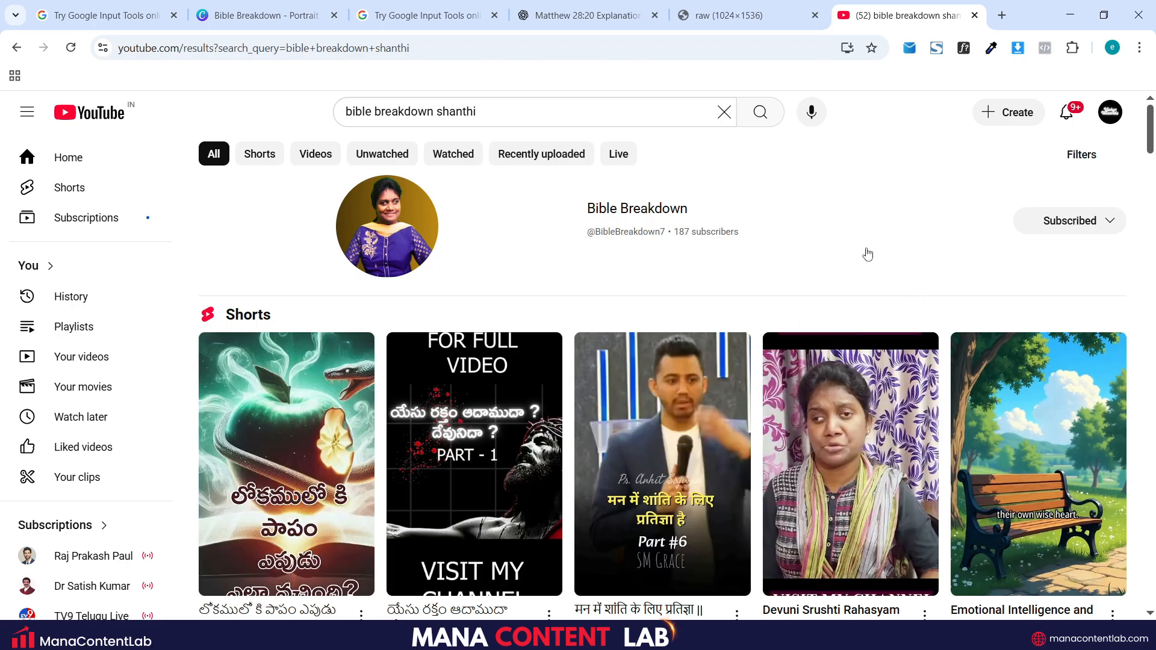
{"action": "left_click", "coordinate": [396, 236]}
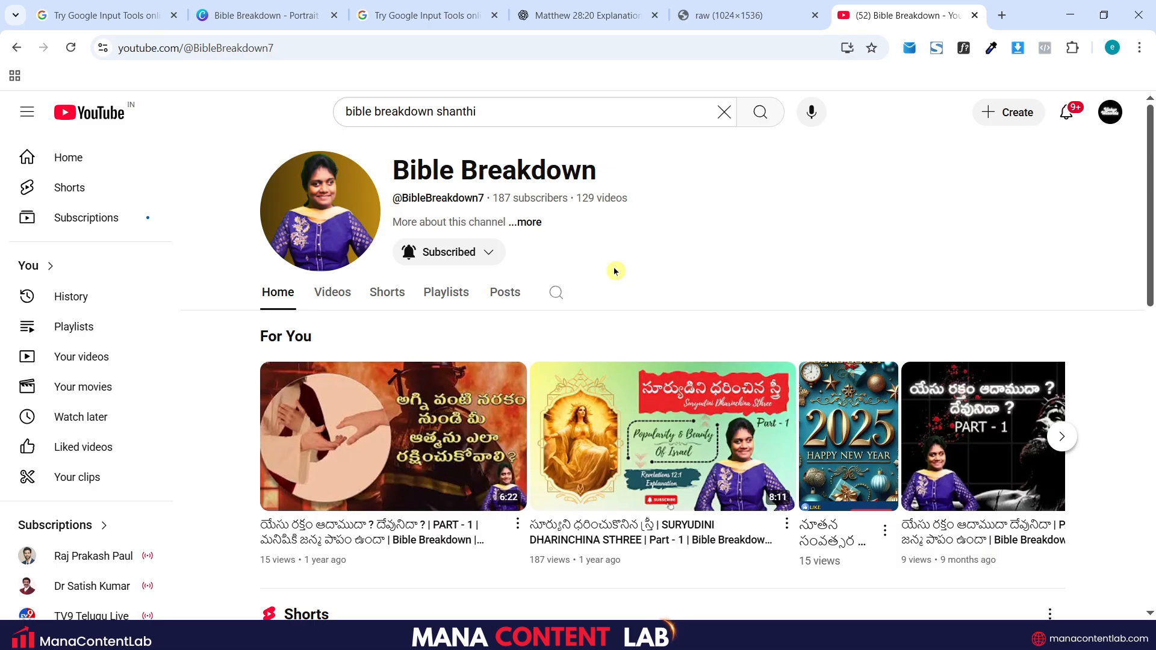
Step: Open the channel's Shorts and examine the cover designs of the latest videos
{"action": "left_click", "coordinate": [381, 301]}
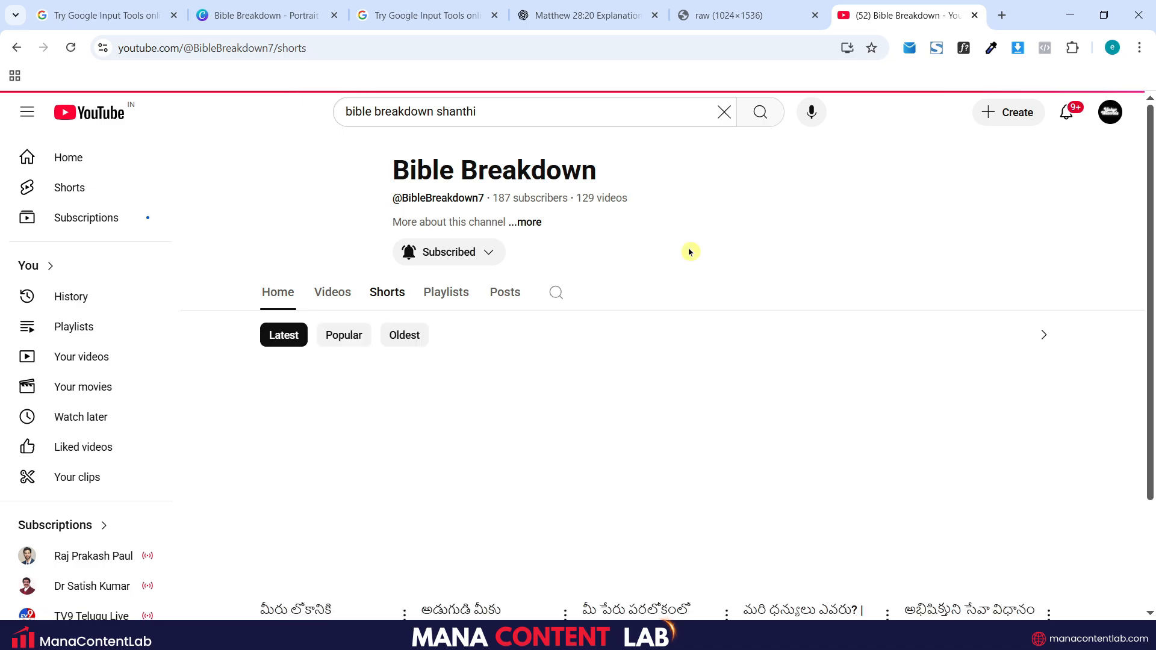
{"action": "scroll", "coordinate": [689, 252], "scroll_direction": "down", "scroll_amount": 5}
{"action": "scroll", "coordinate": [689, 252], "scroll_direction": "up", "scroll_amount": 4}
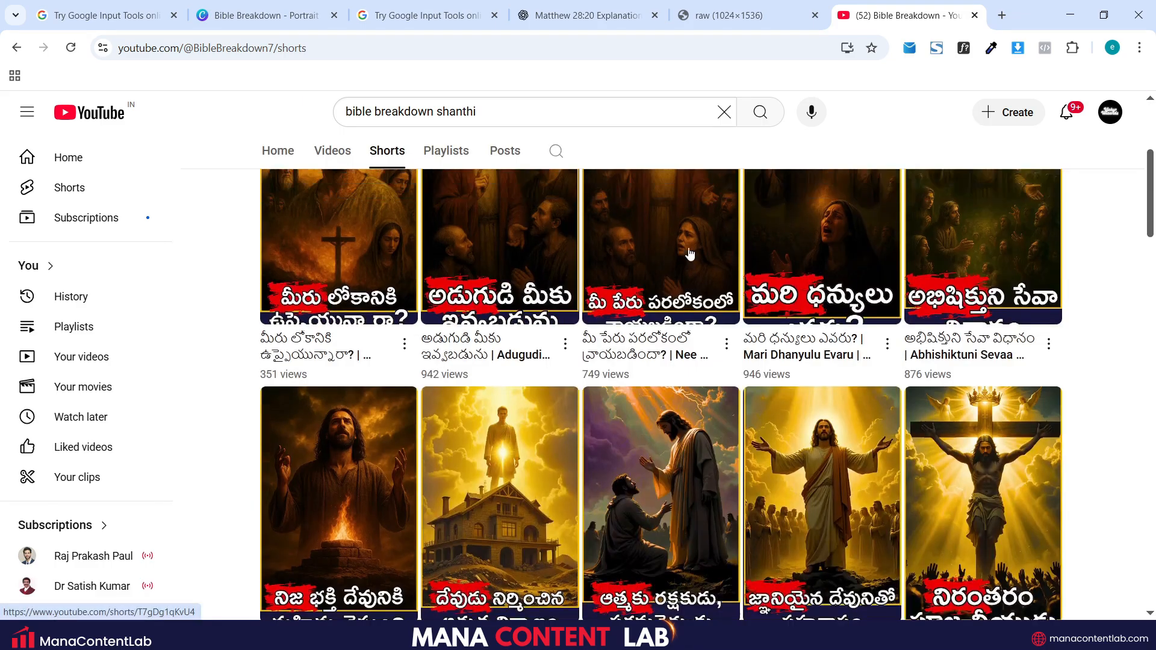
{"action": "scroll", "coordinate": [690, 251], "scroll_direction": "down", "scroll_amount": 2}
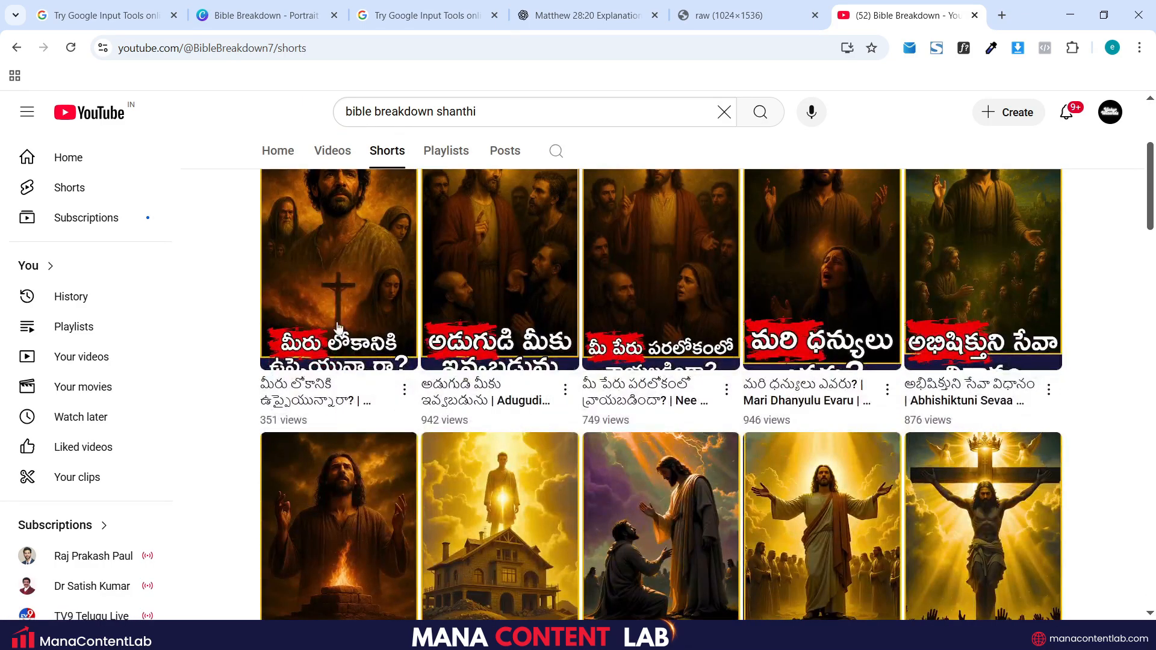
{"action": "scroll", "coordinate": [435, 331], "scroll_direction": "up", "scroll_amount": 3}
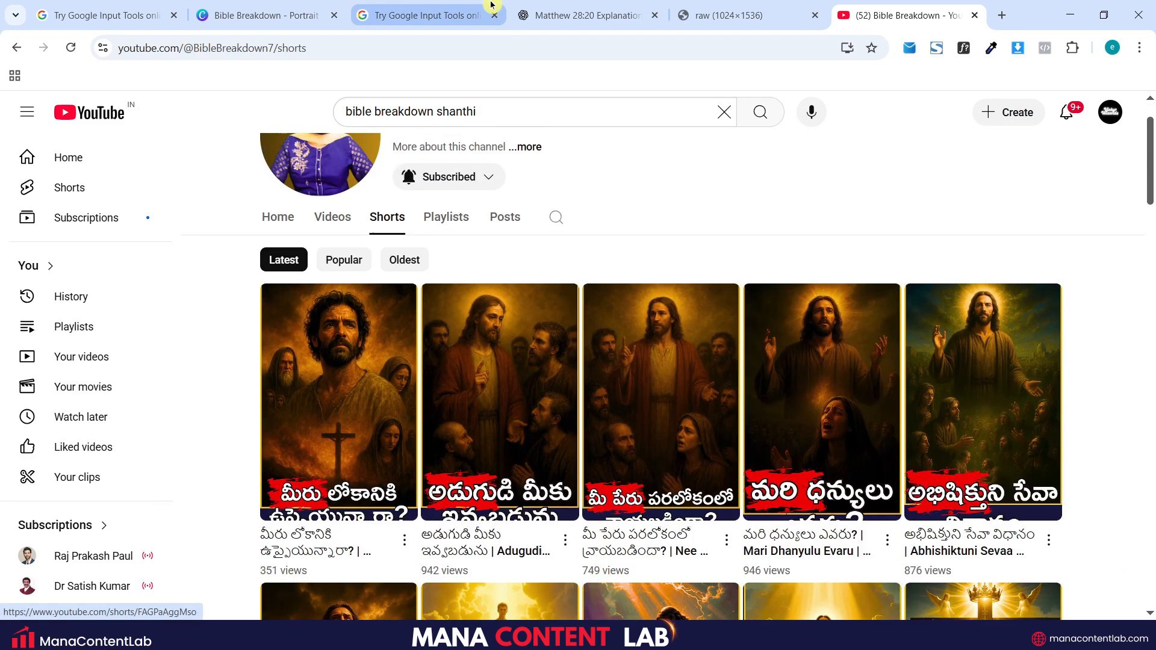
Step: View the Matthew 5:13 cover on page 405 in Canva and return to the YouTube Shorts to compare it with the published cover
{"action": "left_click", "coordinate": [272, 15]}
{"action": "scroll", "coordinate": [845, 431], "scroll_direction": "up", "scroll_amount": 20}
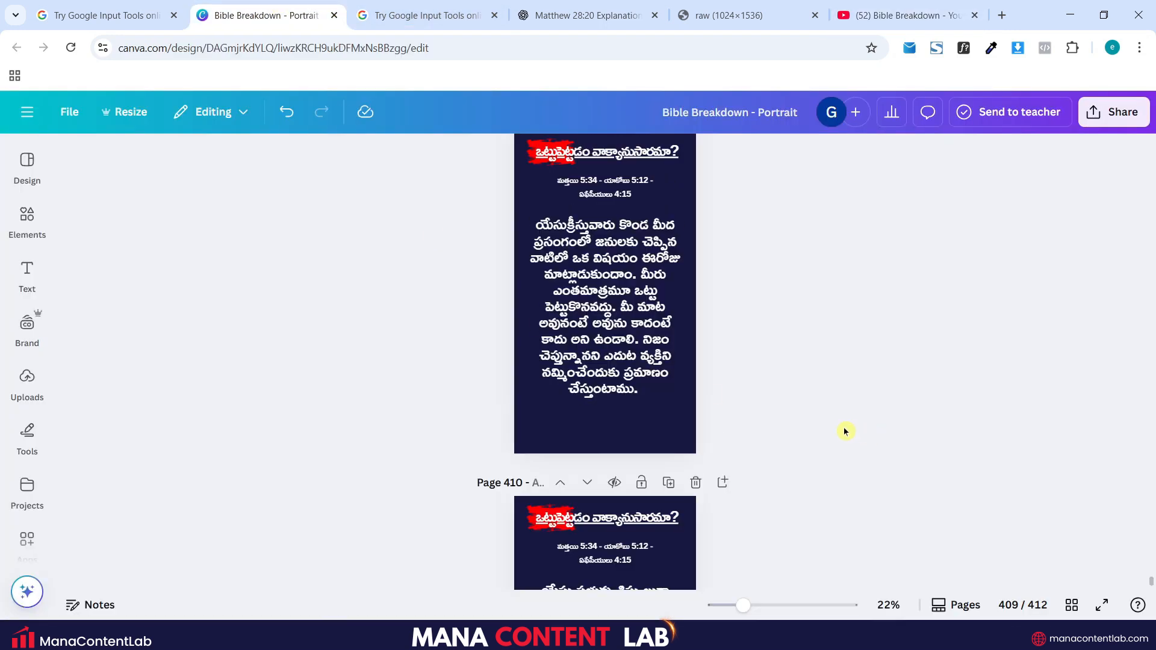
{"action": "scroll", "coordinate": [846, 431], "scroll_direction": "up", "scroll_amount": 4}
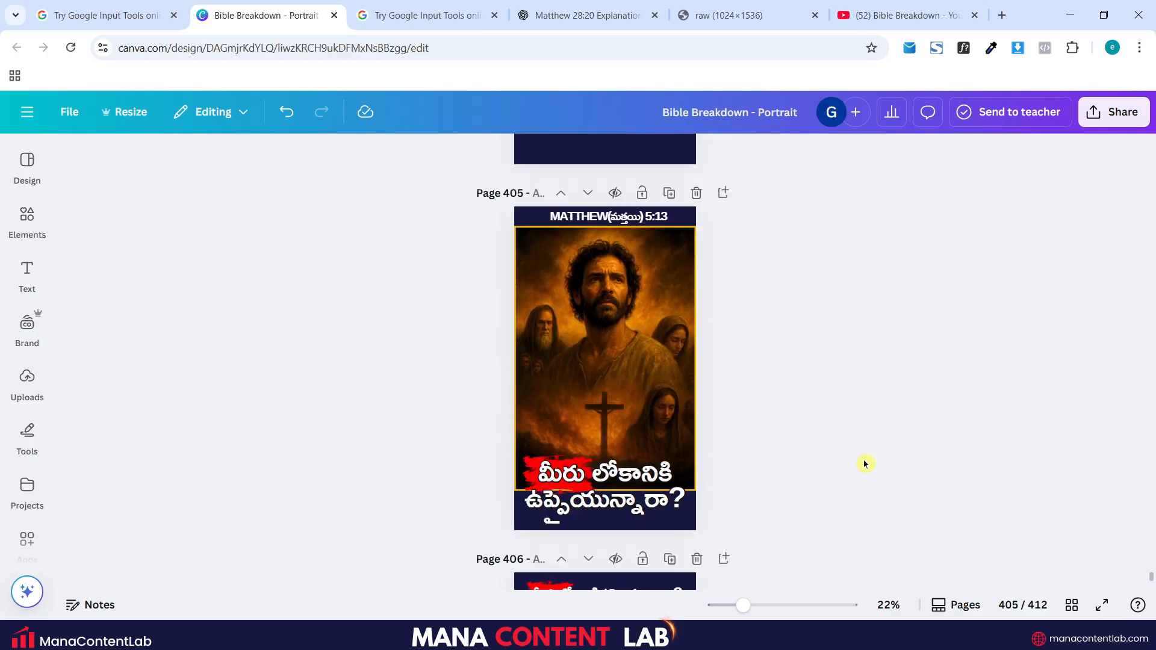
{"action": "left_click", "coordinate": [873, 13]}
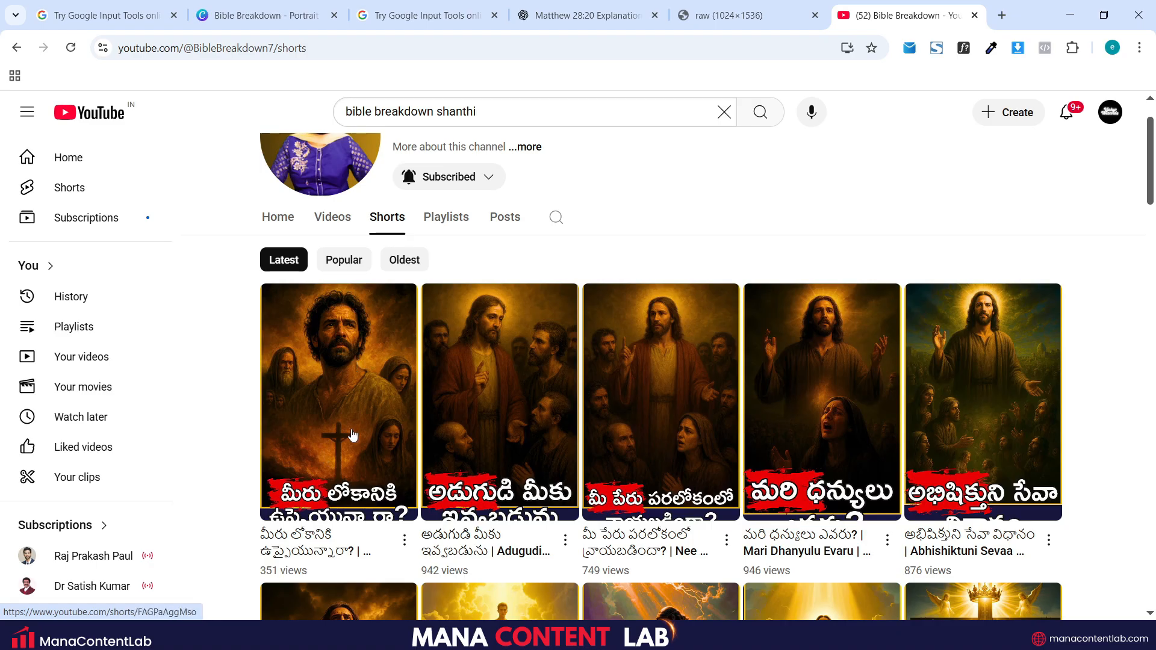
Step: Examine the cover designs of the older Bible Breakdown Shorts across the channel's list, and return to the Google Input Tools page with the Telugu text
{"action": "scroll", "coordinate": [337, 446], "scroll_direction": "down", "scroll_amount": 1}
{"action": "scroll", "coordinate": [584, 474], "scroll_direction": "down", "scroll_amount": 3}
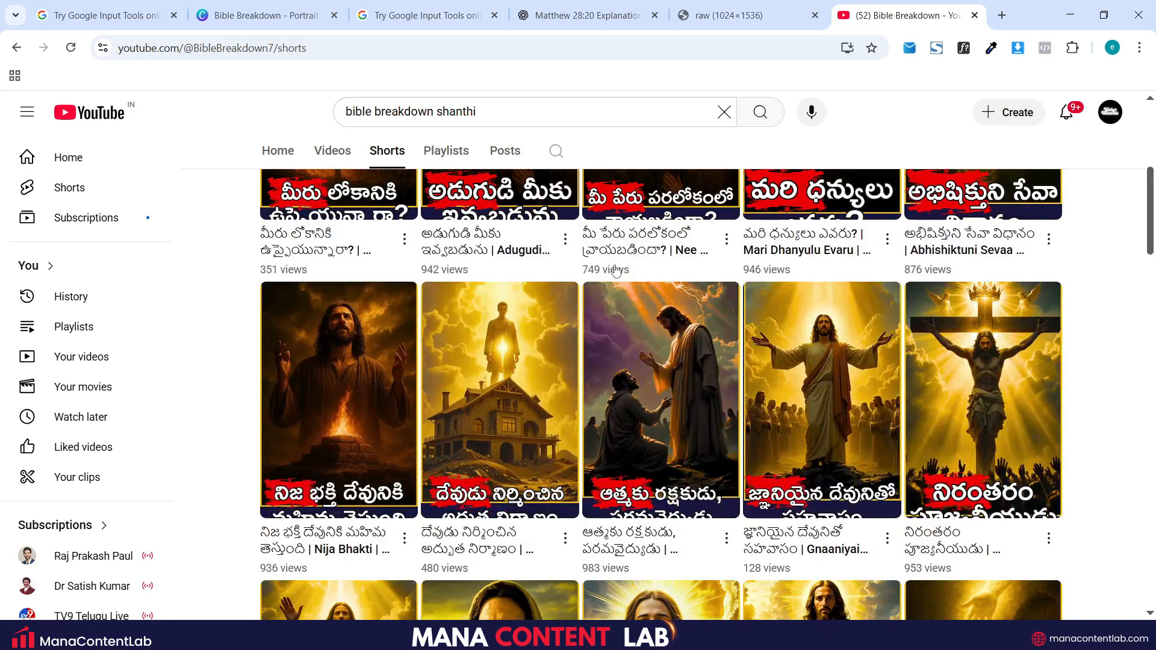
{"action": "scroll", "coordinate": [716, 431], "scroll_direction": "down", "scroll_amount": 2}
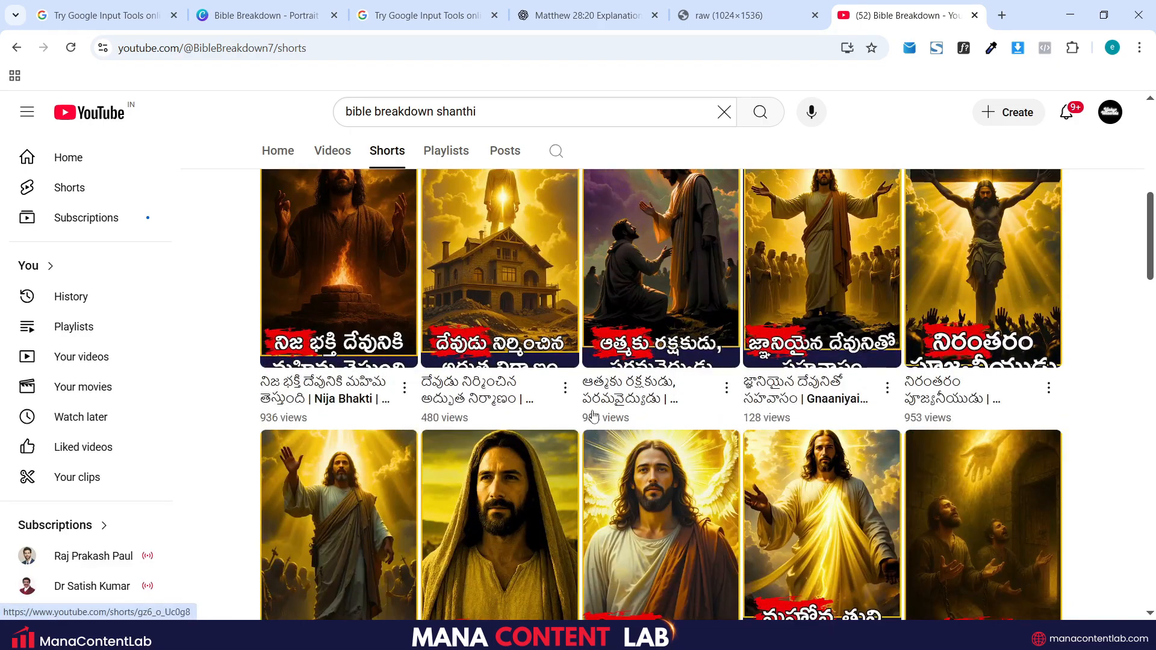
{"action": "scroll", "coordinate": [663, 433], "scroll_direction": "down", "scroll_amount": 3}
{"action": "scroll", "coordinate": [641, 402], "scroll_direction": "down", "scroll_amount": 3}
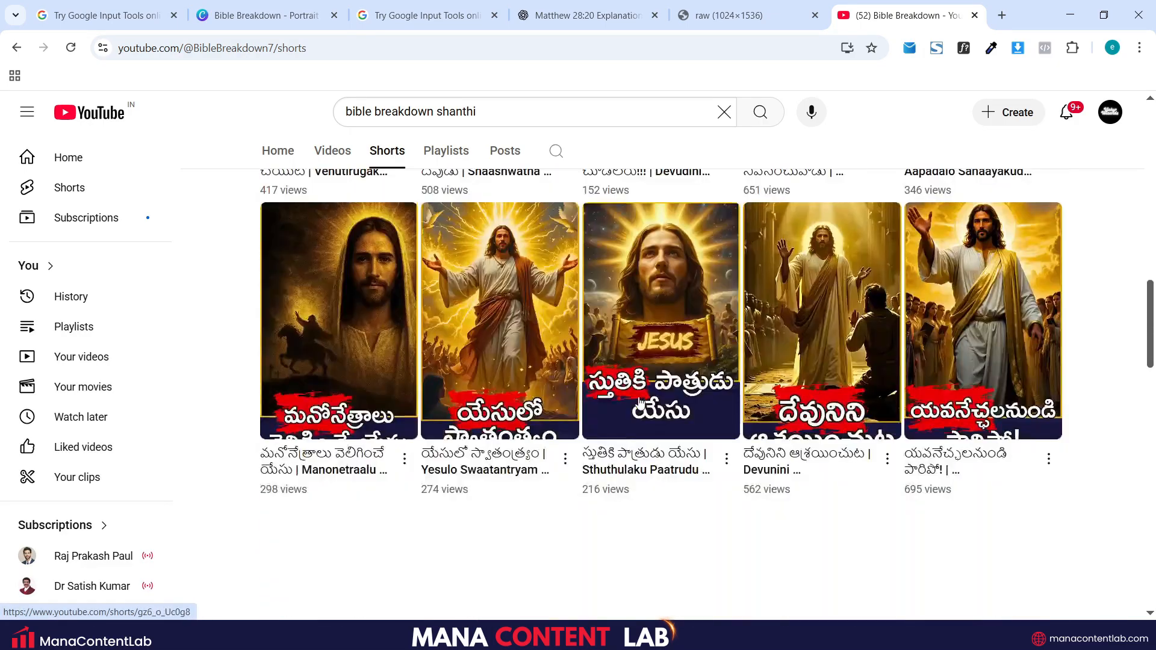
{"action": "scroll", "coordinate": [640, 402], "scroll_direction": "down", "scroll_amount": 3}
{"action": "scroll", "coordinate": [640, 403], "scroll_direction": "down", "scroll_amount": 3}
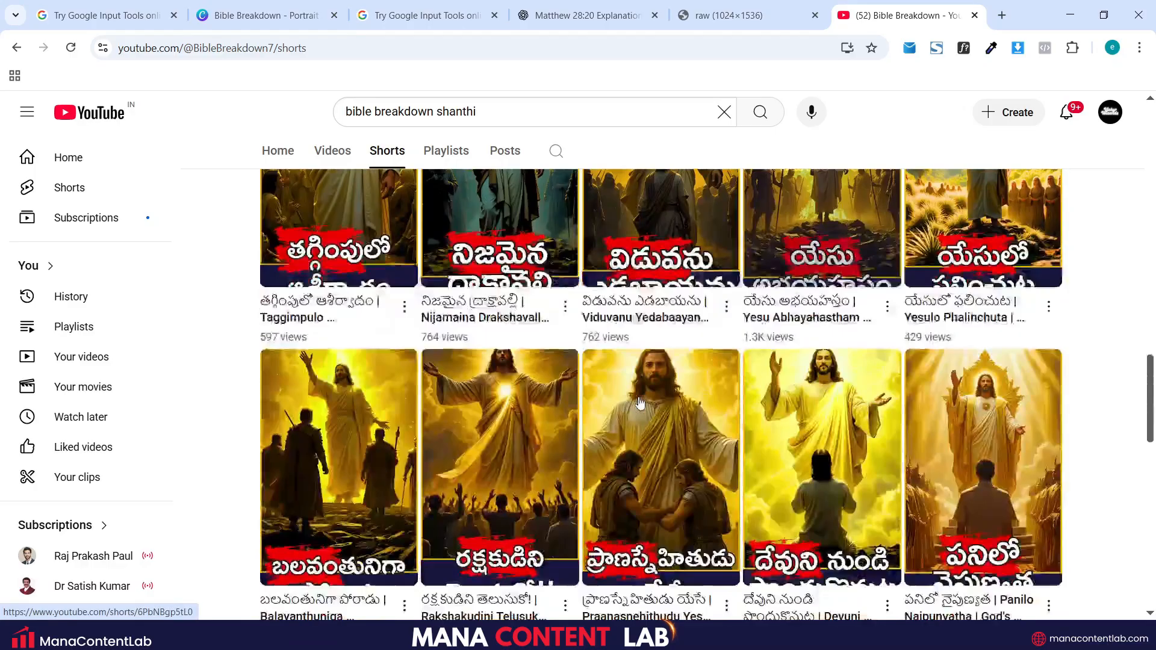
{"action": "scroll", "coordinate": [640, 403], "scroll_direction": "down", "scroll_amount": 3}
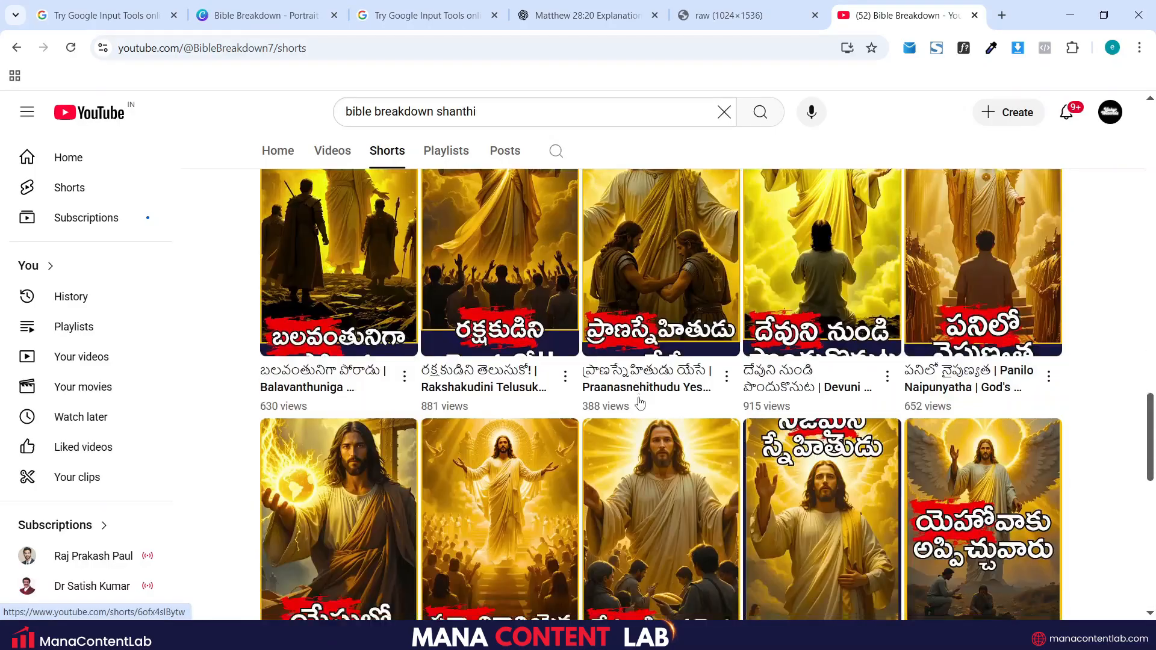
{"action": "scroll", "coordinate": [640, 402], "scroll_direction": "down", "scroll_amount": 6}
{"action": "scroll", "coordinate": [640, 402], "scroll_direction": "down", "scroll_amount": 4}
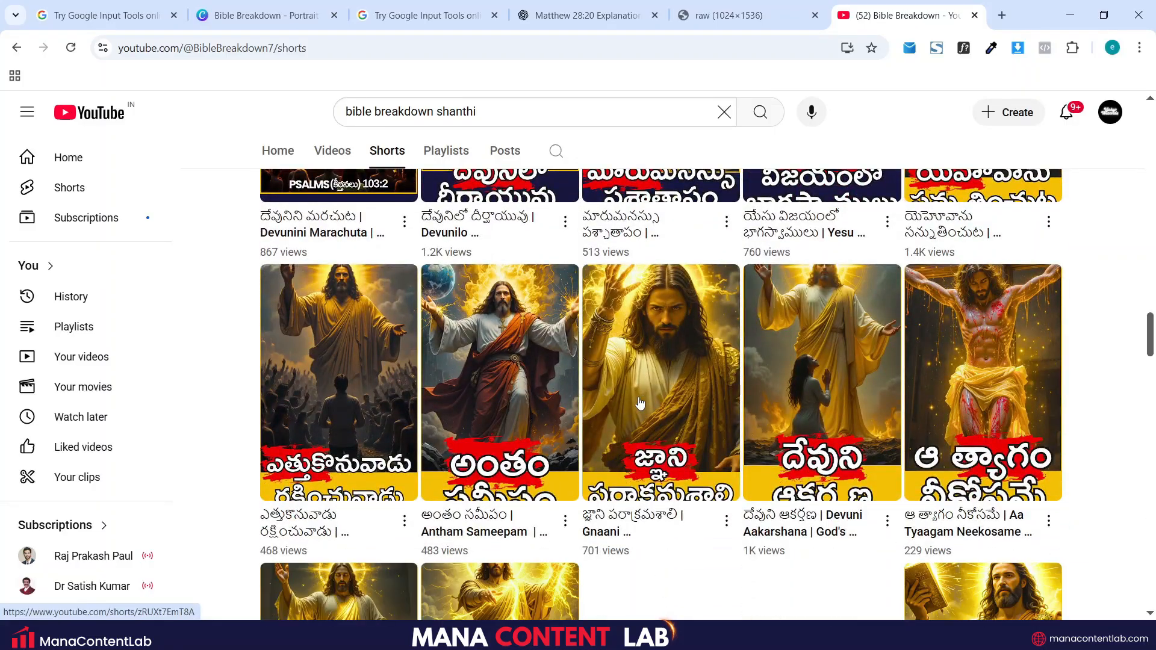
{"action": "scroll", "coordinate": [640, 403], "scroll_direction": "down", "scroll_amount": 4}
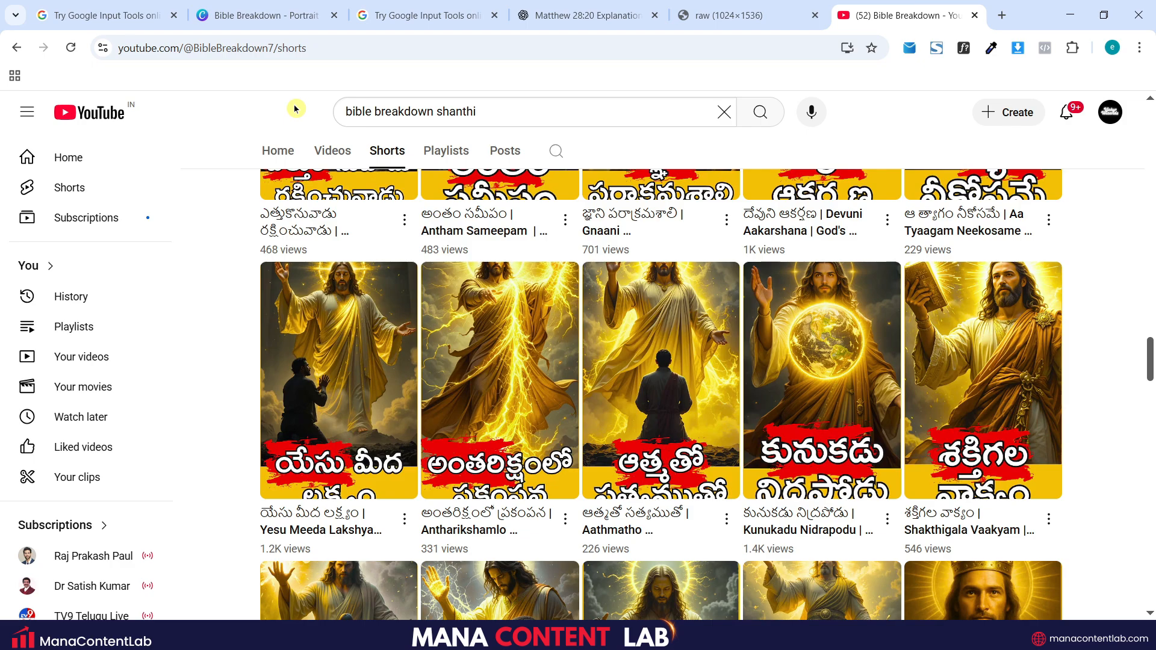
{"action": "left_click", "coordinate": [106, 15]}
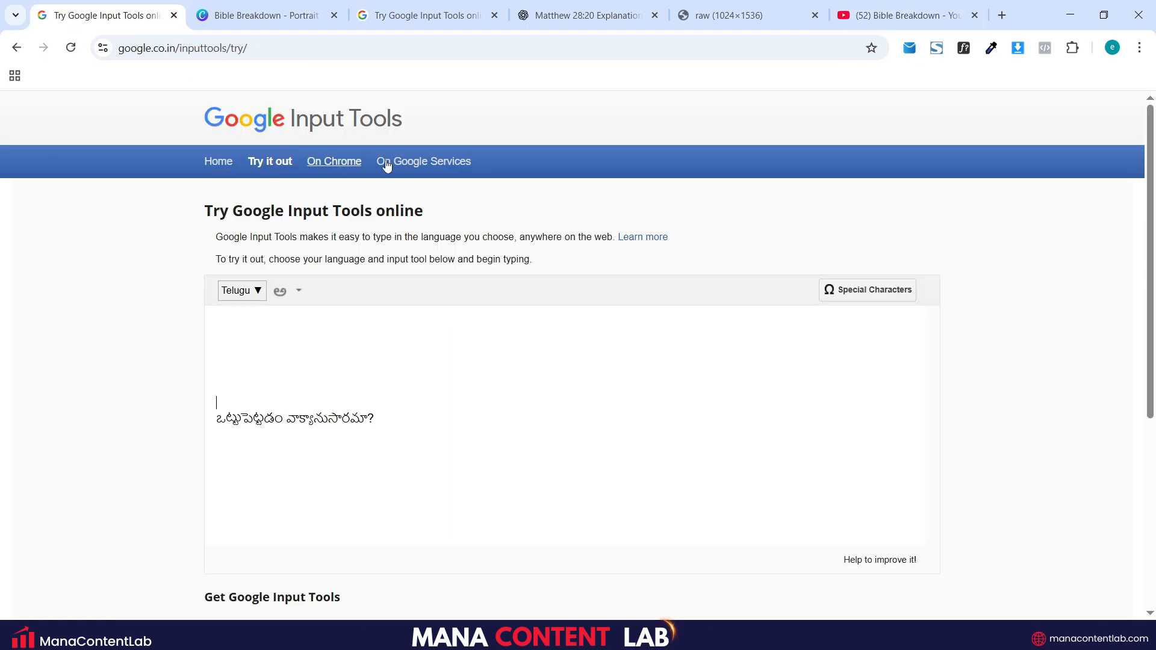